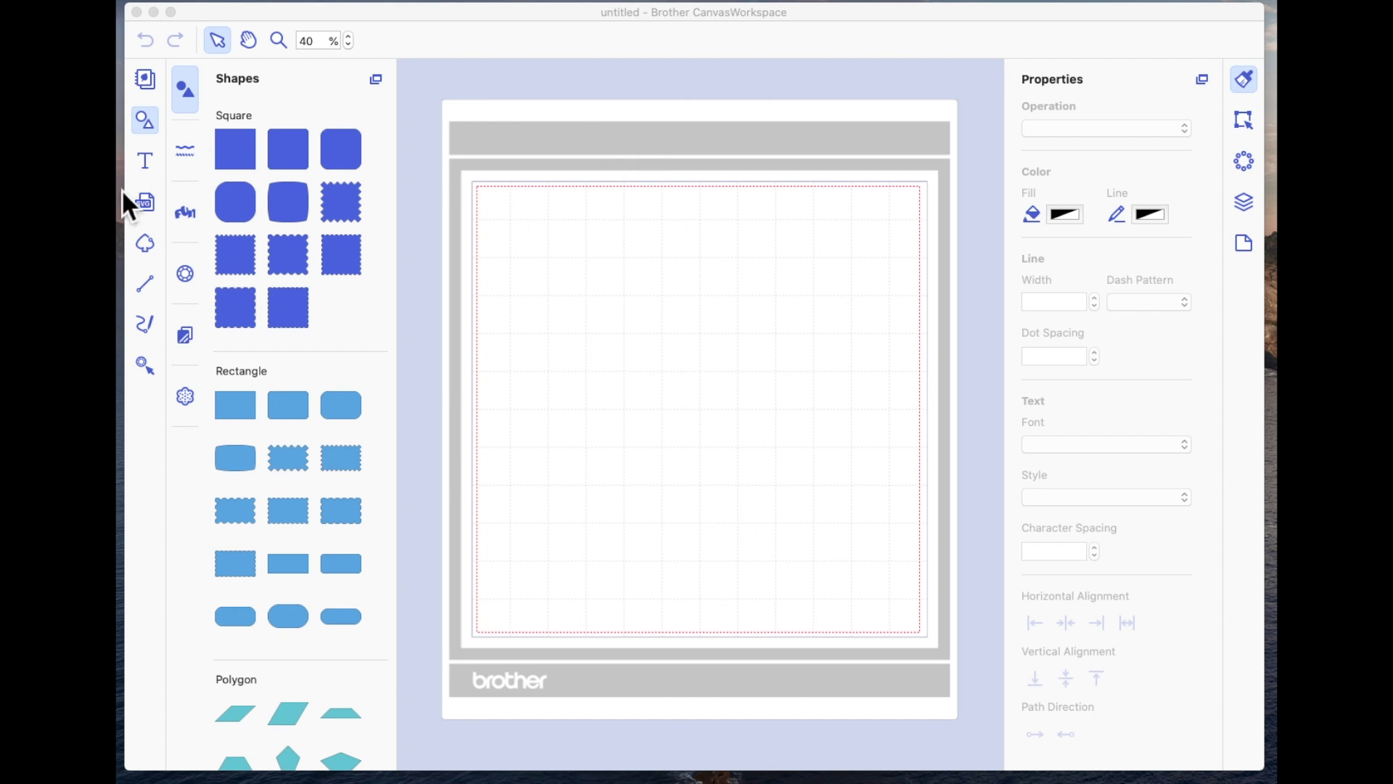
Add the text 7 to the mat and enlarge it to about three grid squares high.
{"action": "left_click", "coordinate": [147, 162]}
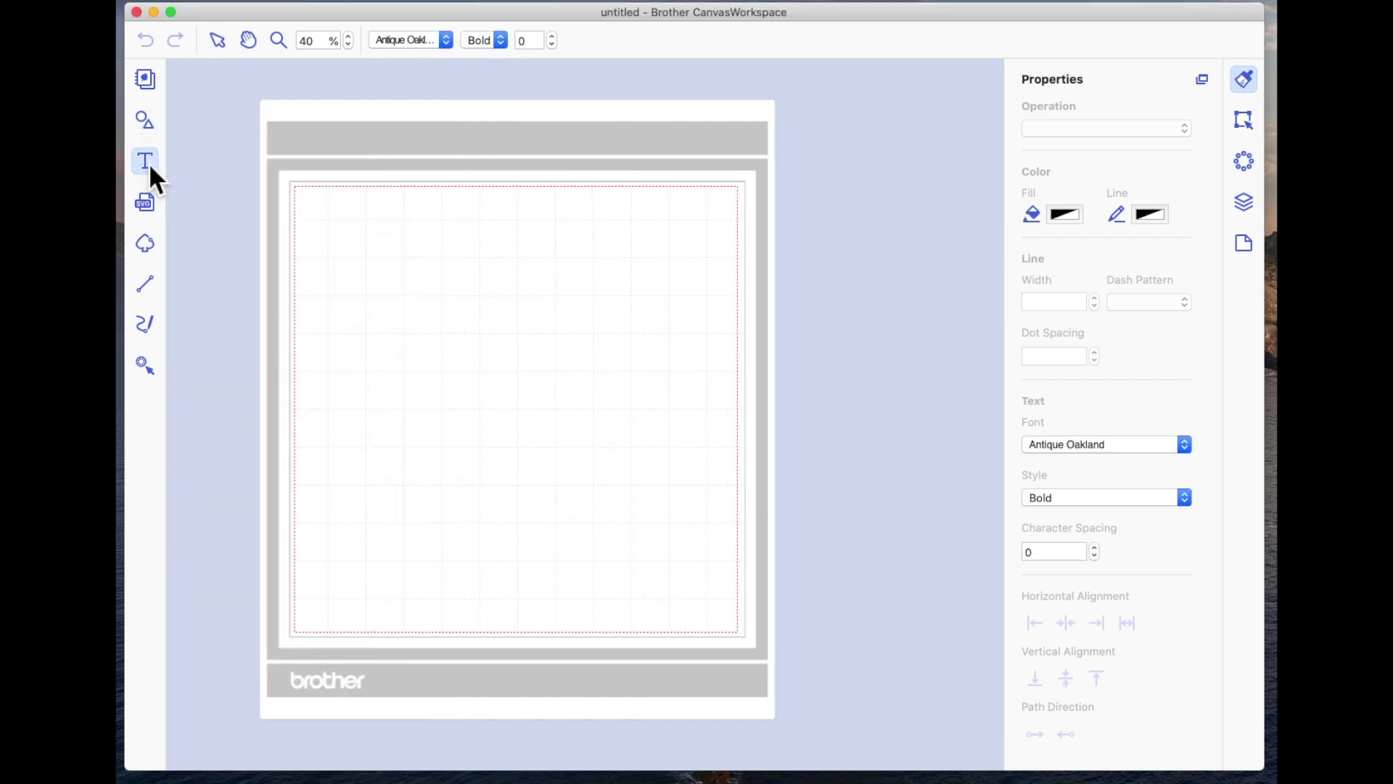
{"action": "left_click", "coordinate": [437, 312]}
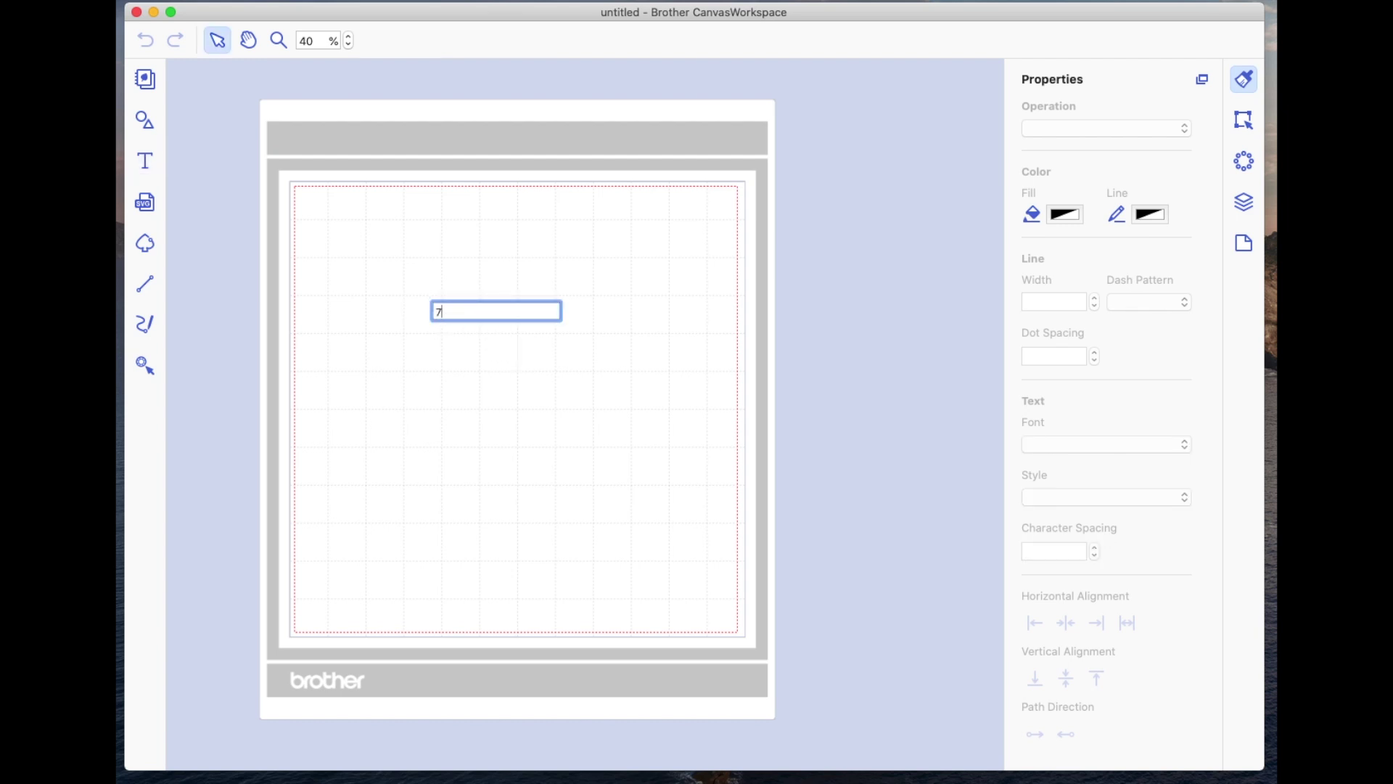
{"action": "key", "text": "Escape"}
{"action": "scroll", "coordinate": [537, 355], "scroll_direction": "down", "scroll_amount": 2}
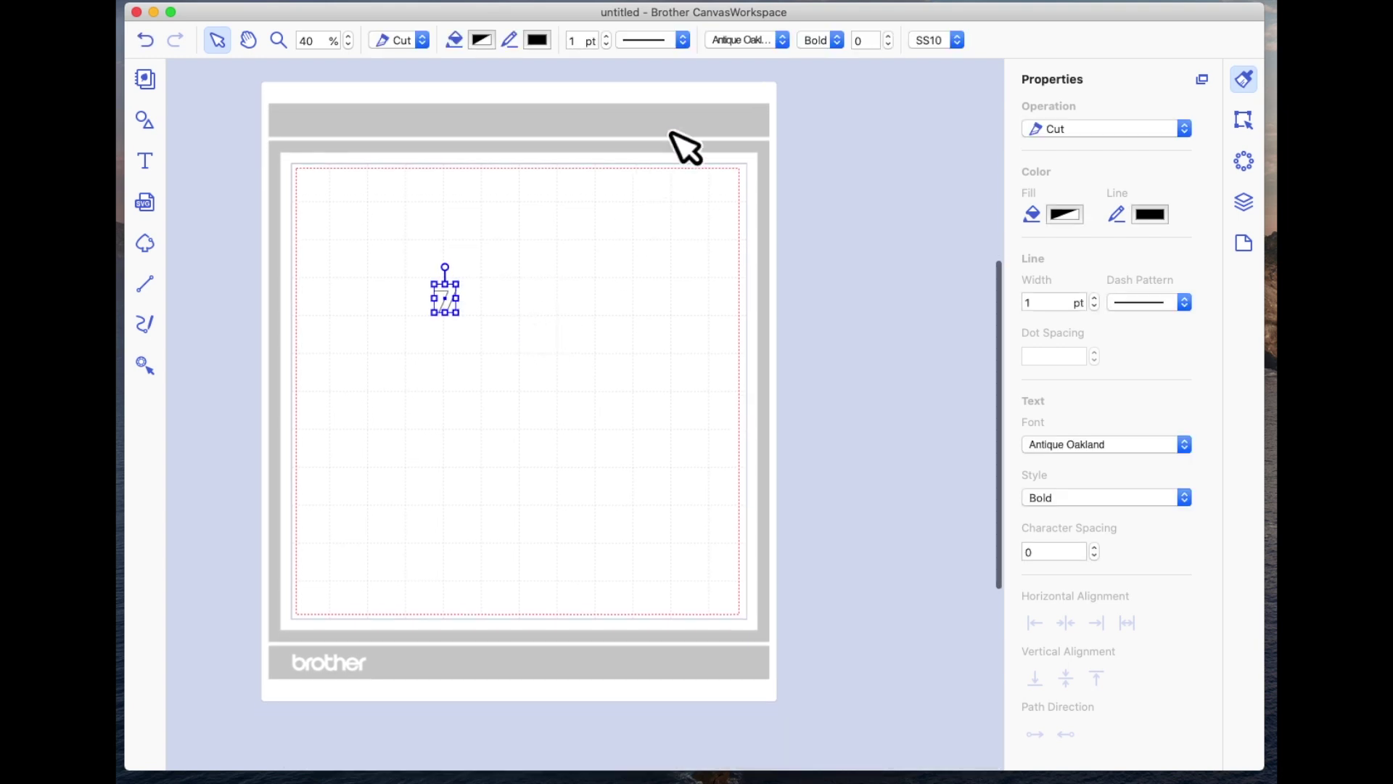
{"action": "left_click_drag", "start_coordinate": [462, 318], "coordinate": [548, 390]}
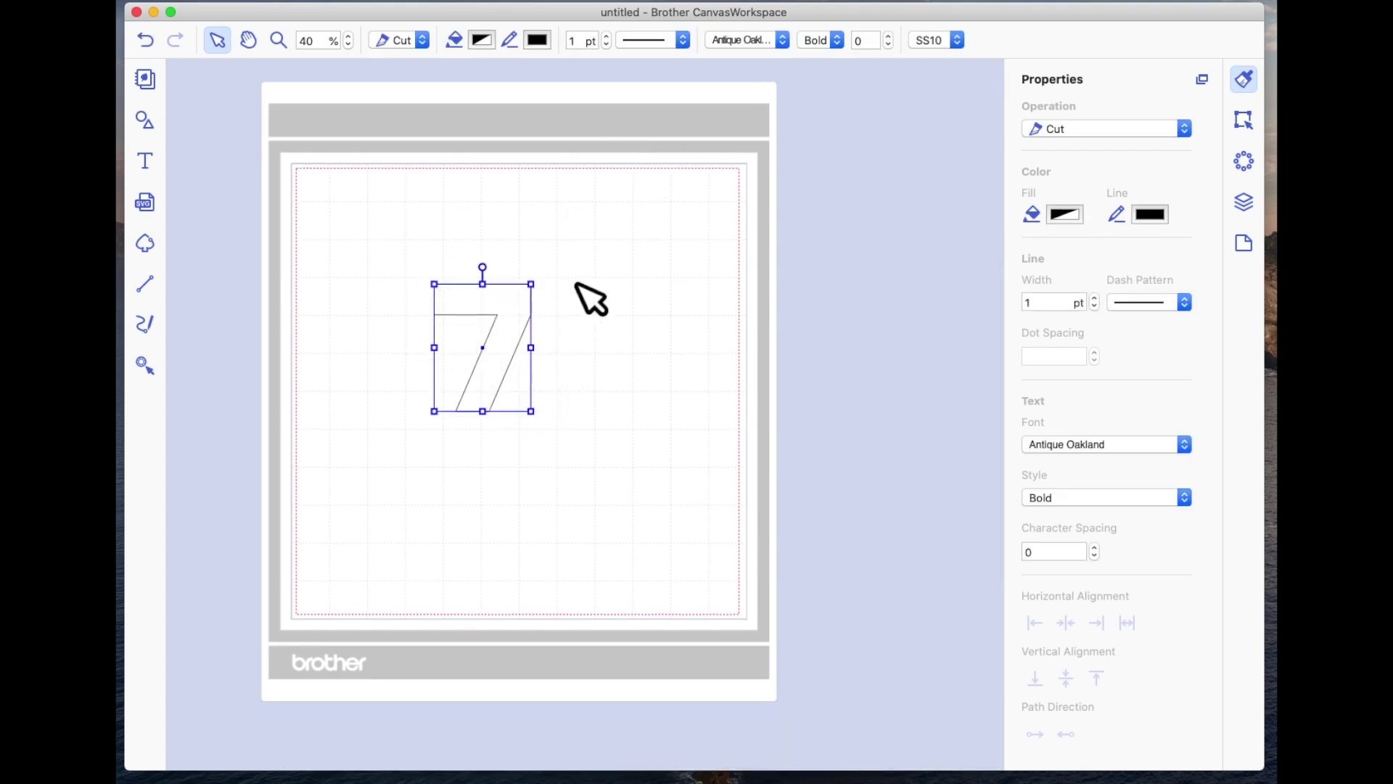
Set the font of the 7 to Black Rose.
{"action": "left_click", "coordinate": [784, 43]}
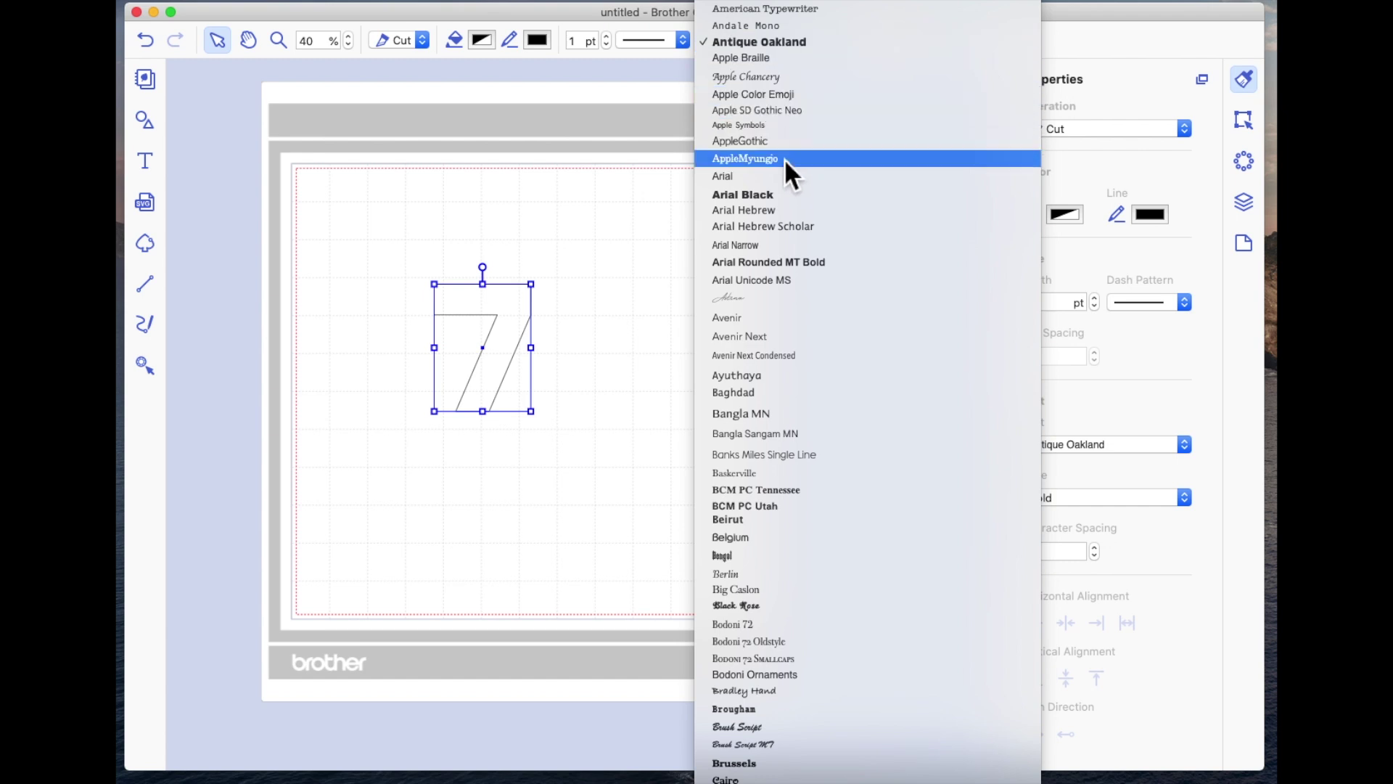
{"action": "scroll", "coordinate": [786, 158], "scroll_direction": "down", "scroll_amount": 1}
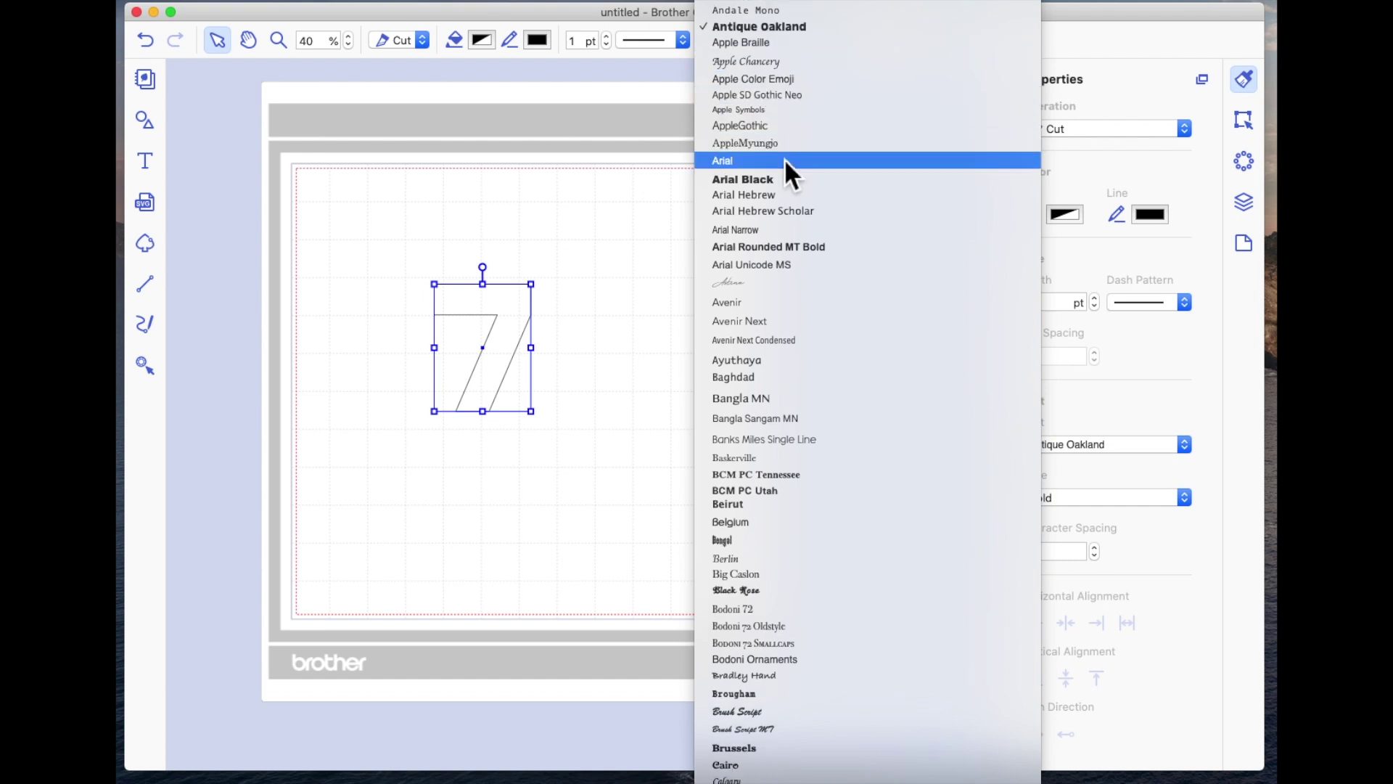
{"action": "left_click", "coordinate": [772, 592]}
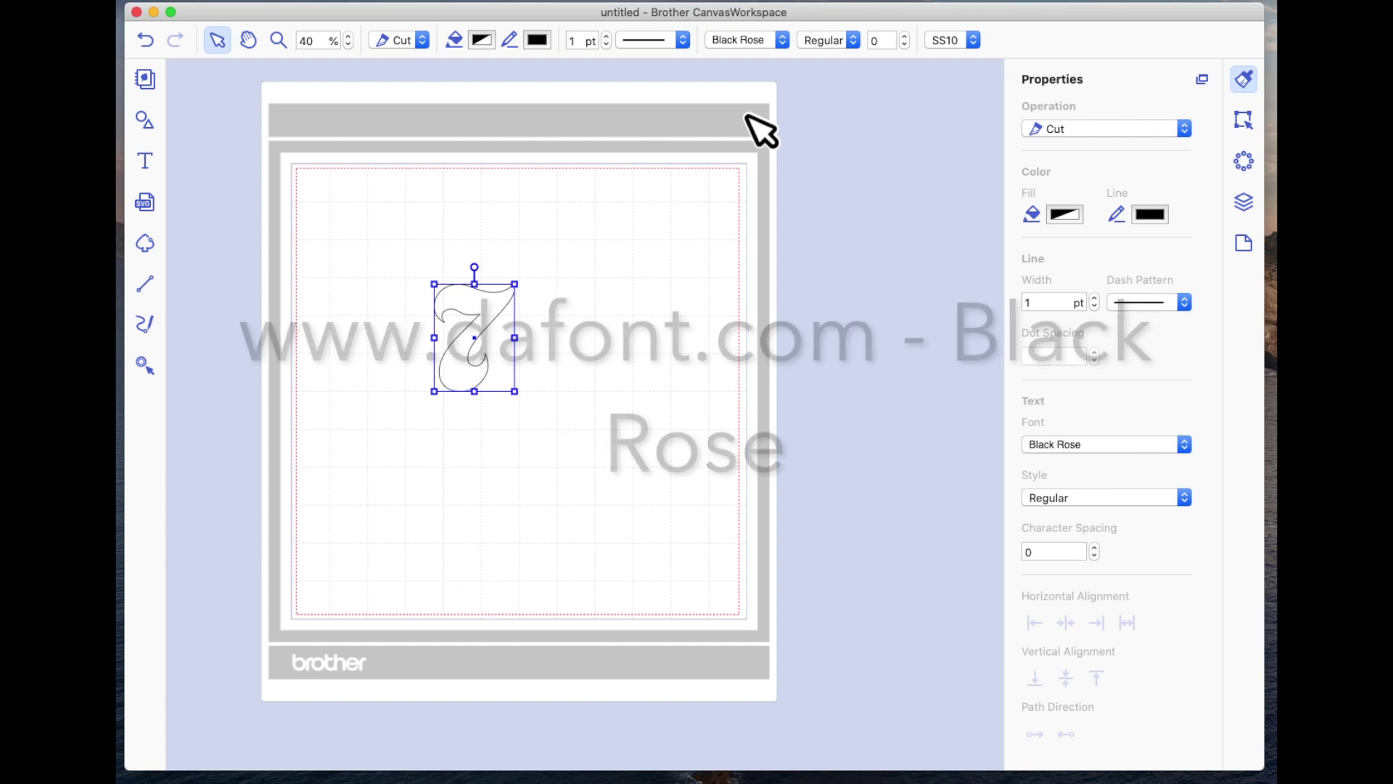
Move the 7 to the upper-right area of the mat to free space for a shape.
{"action": "scroll", "coordinate": [760, 131], "scroll_direction": "left", "scroll_amount": 3}
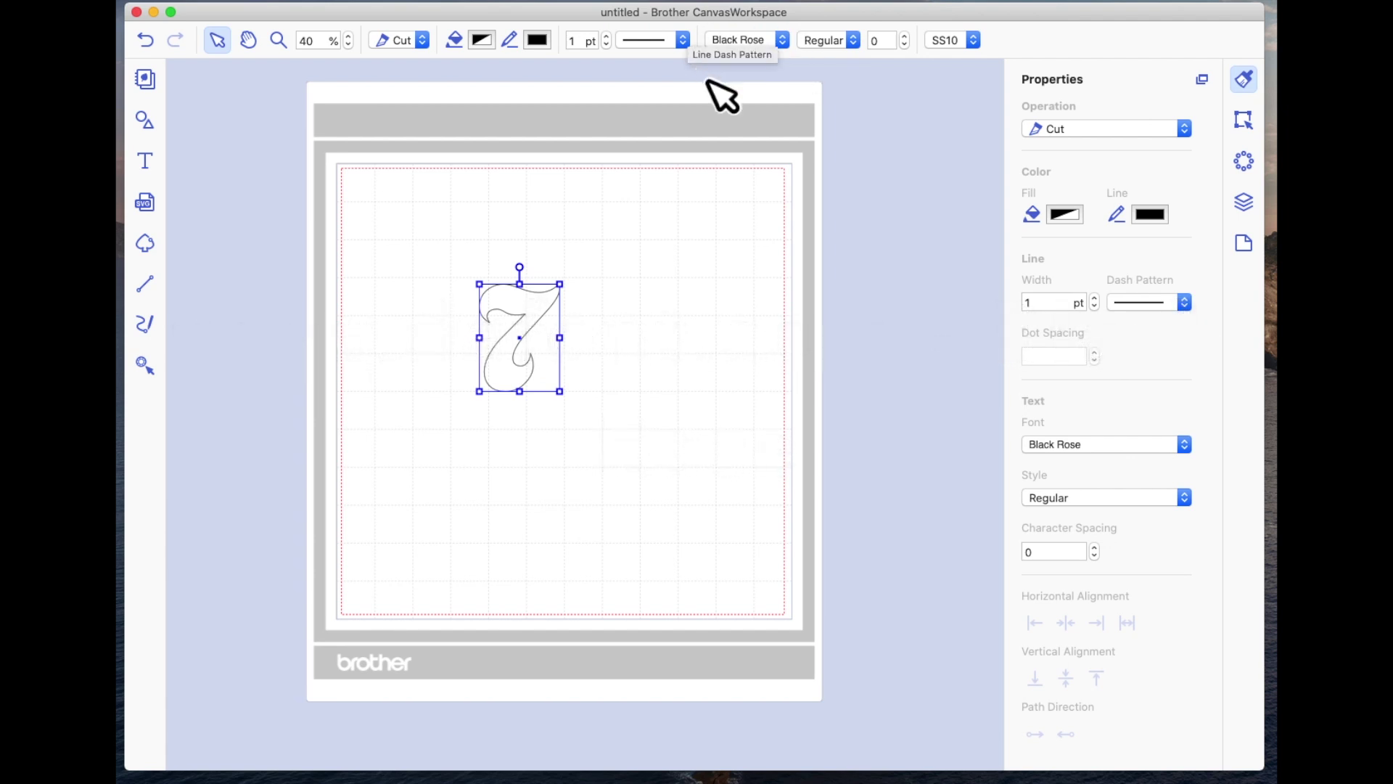
{"action": "left_click_drag", "start_coordinate": [550, 320], "coordinate": [740, 226]}
{"action": "scroll", "coordinate": [650, 365], "scroll_direction": "left", "scroll_amount": 2}
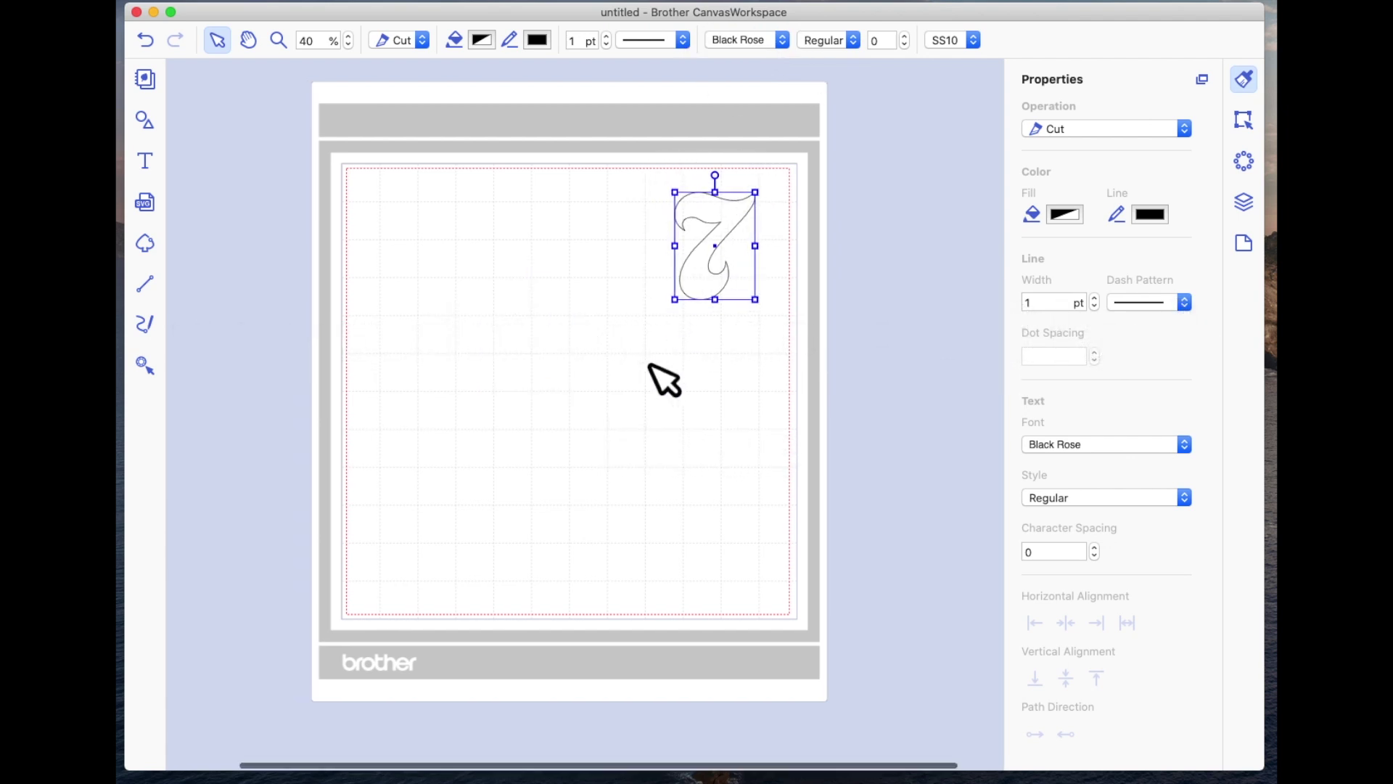
{"action": "scroll", "coordinate": [650, 365], "scroll_direction": "left", "scroll_amount": 1}
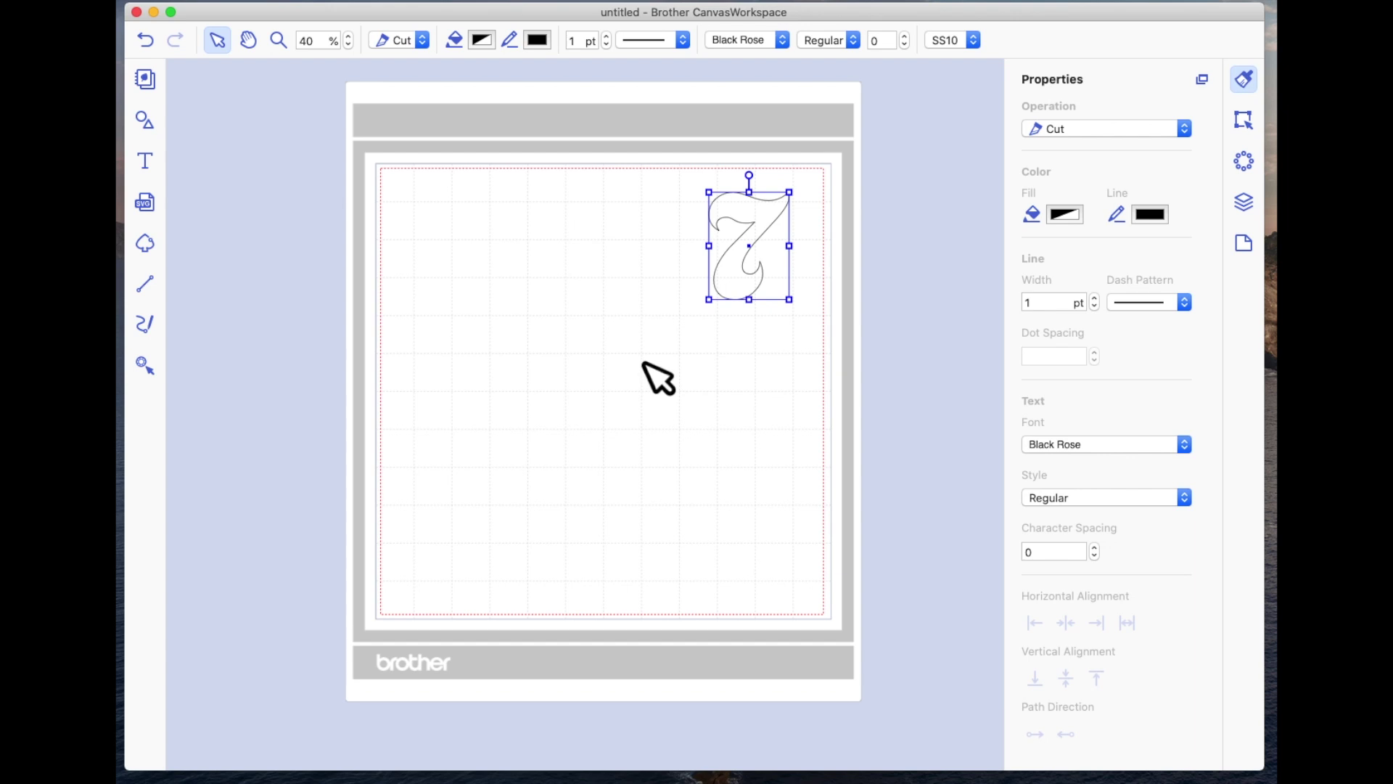
Add a plain rectangle to the mat and size it 5.5 inches wide by 4 inches high, with Maintain Aspect Ratio off.
{"action": "left_click", "coordinate": [146, 121]}
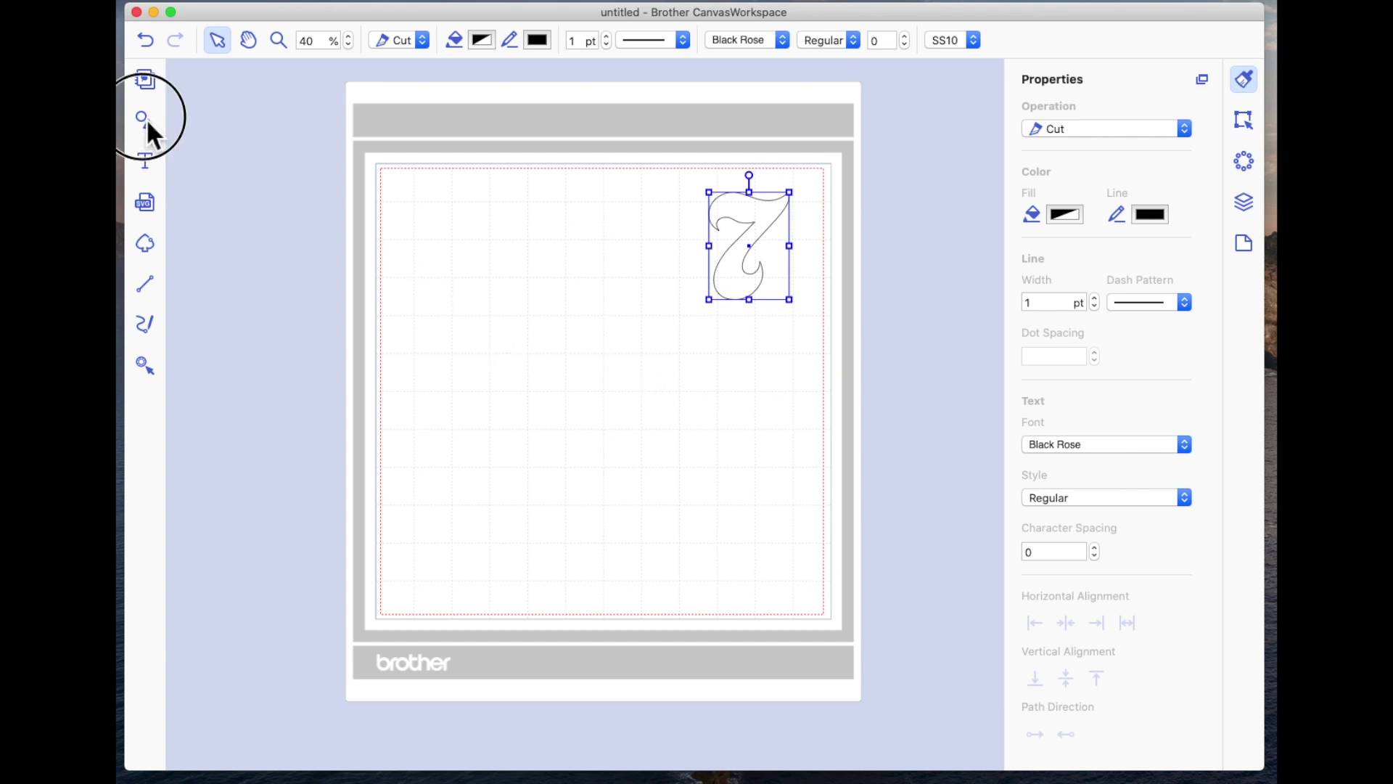
{"action": "left_click_drag", "start_coordinate": [289, 405], "coordinate": [707, 410]}
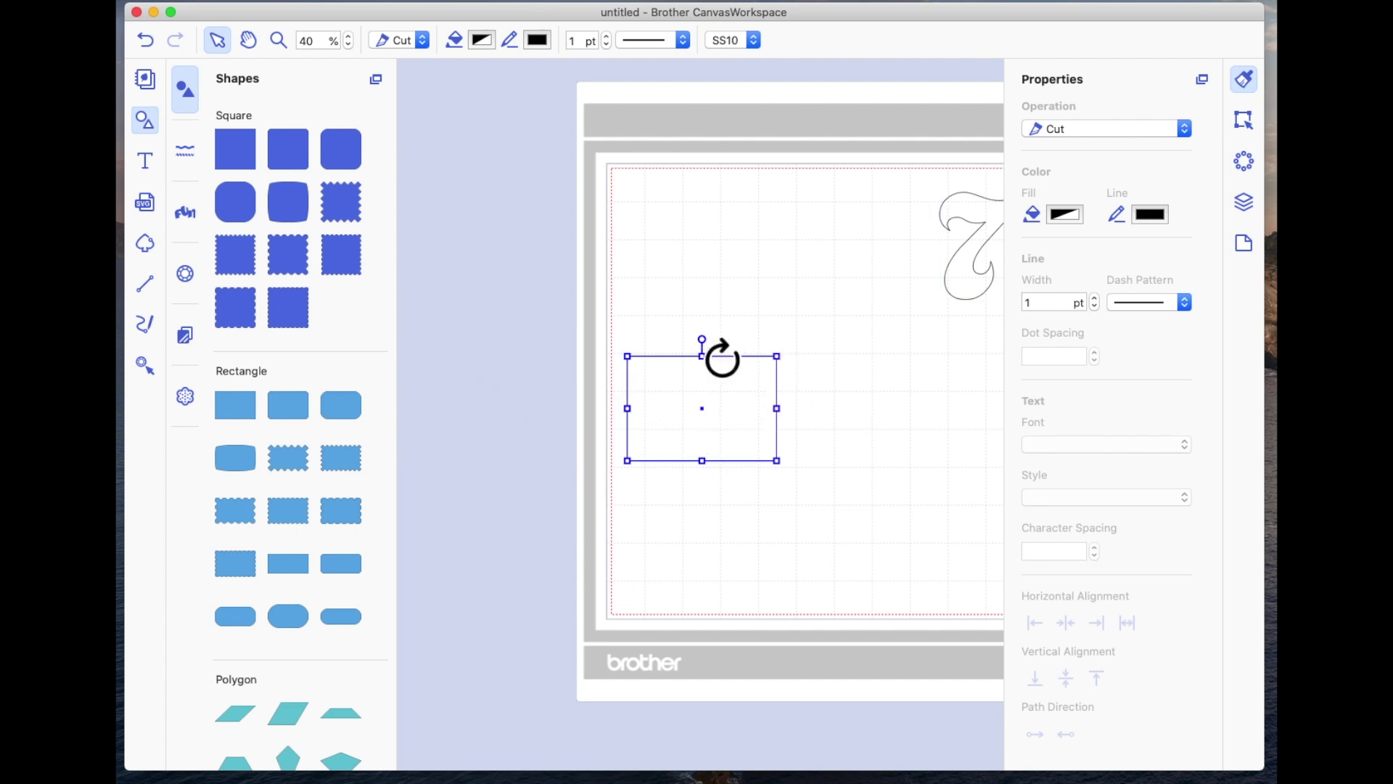
{"action": "left_click", "coordinate": [1245, 120]}
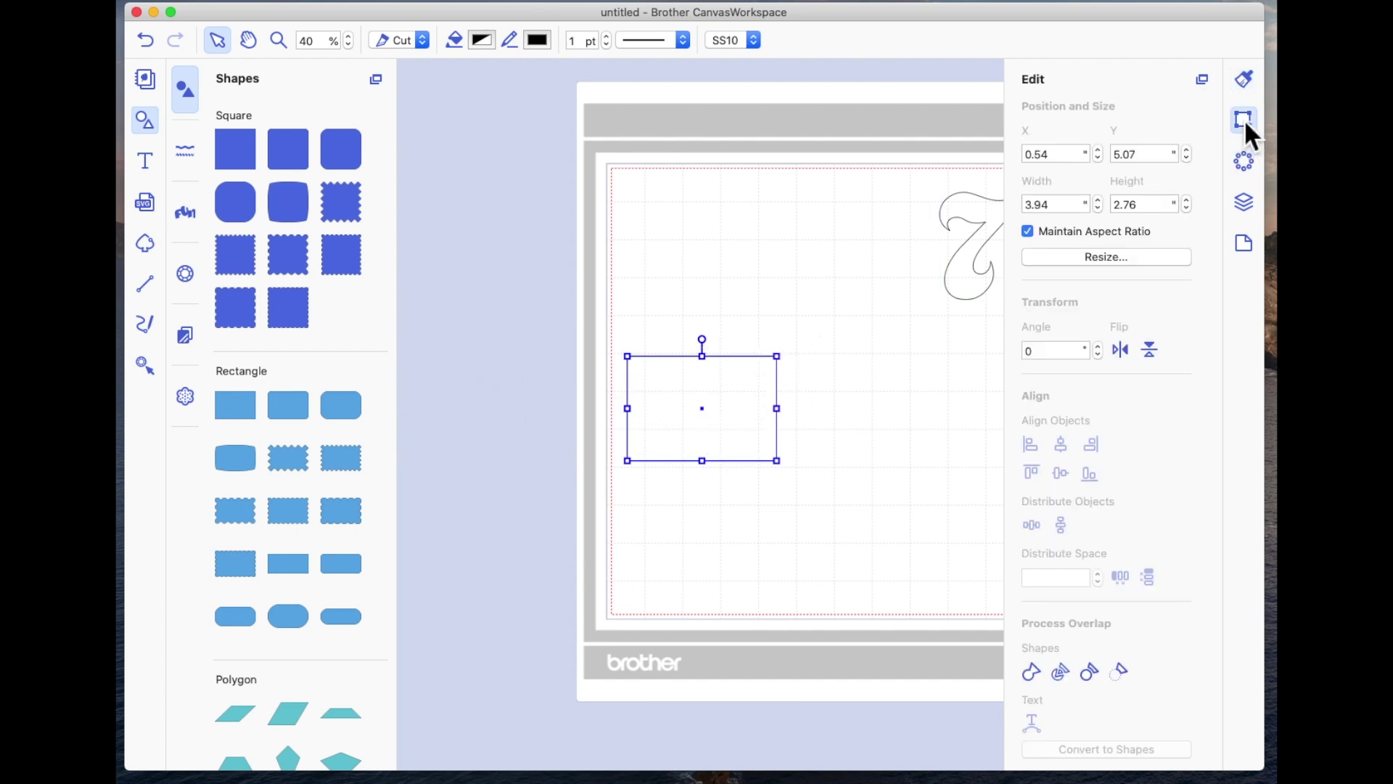
{"action": "left_click", "coordinate": [1066, 214]}
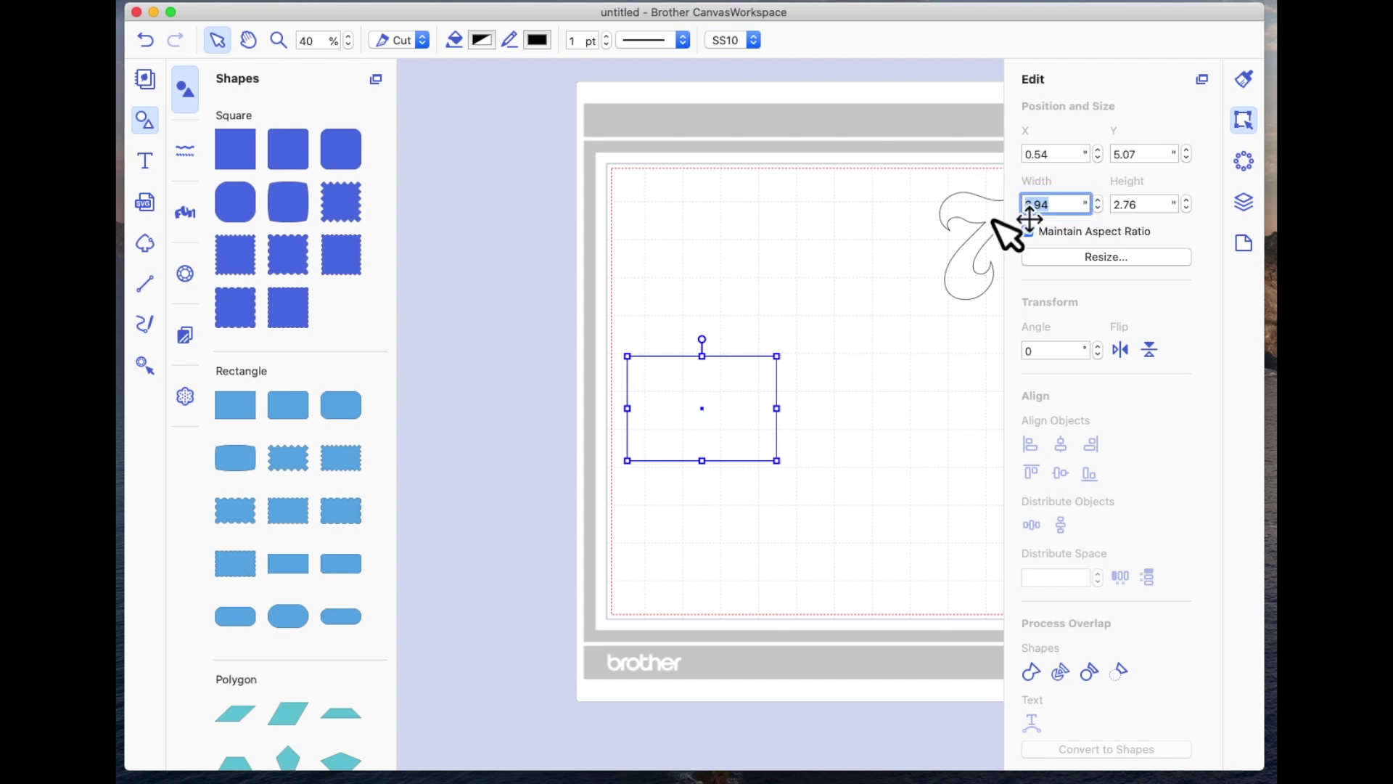
{"action": "type", "text": "5.5"}
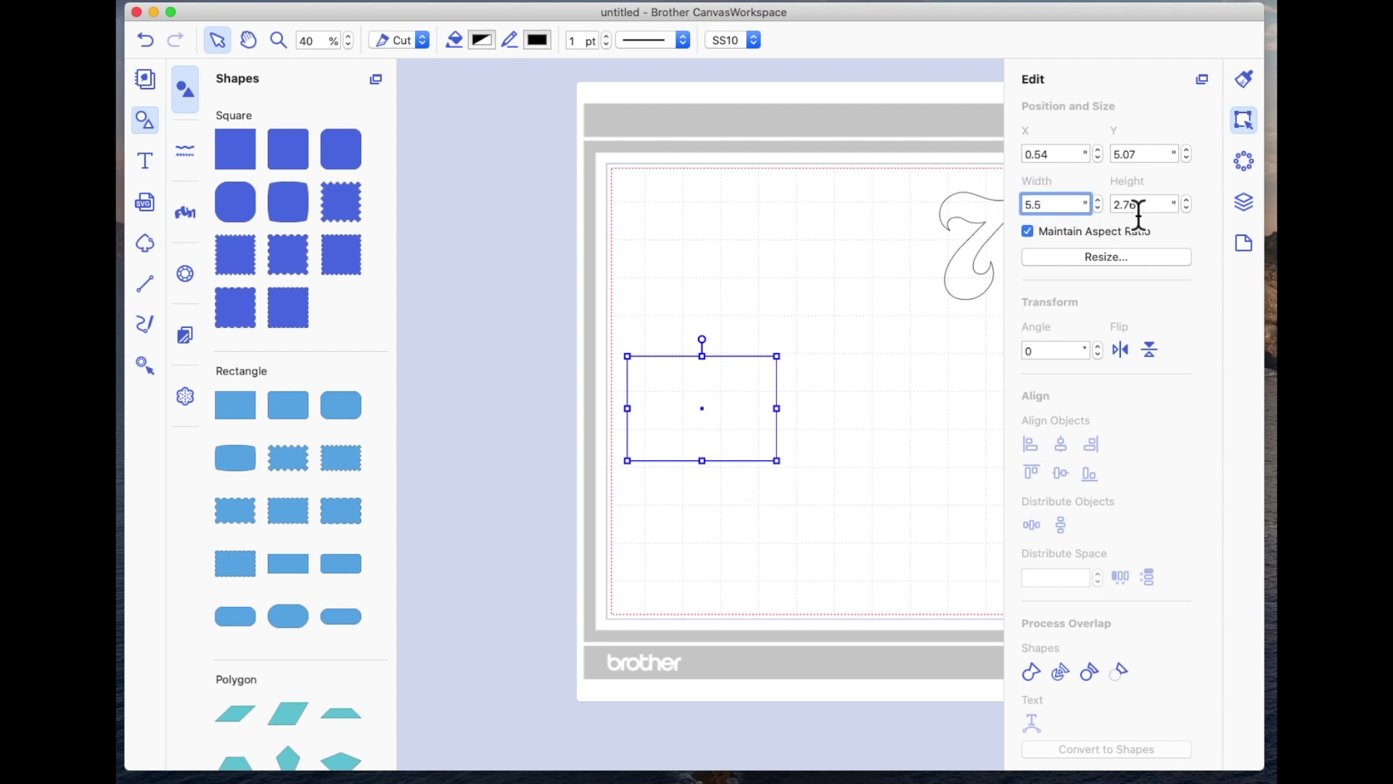
{"action": "left_click", "coordinate": [1030, 232]}
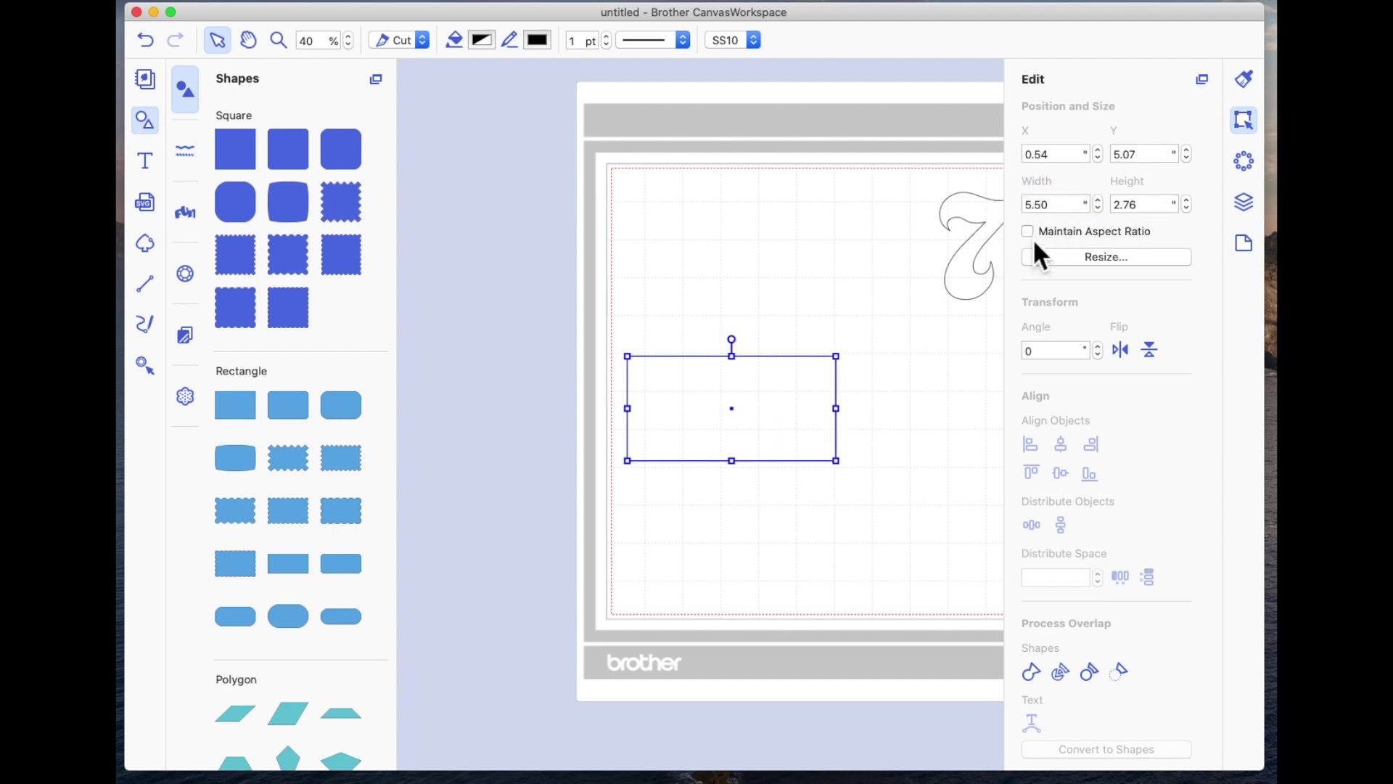
{"action": "left_click", "coordinate": [1157, 206]}
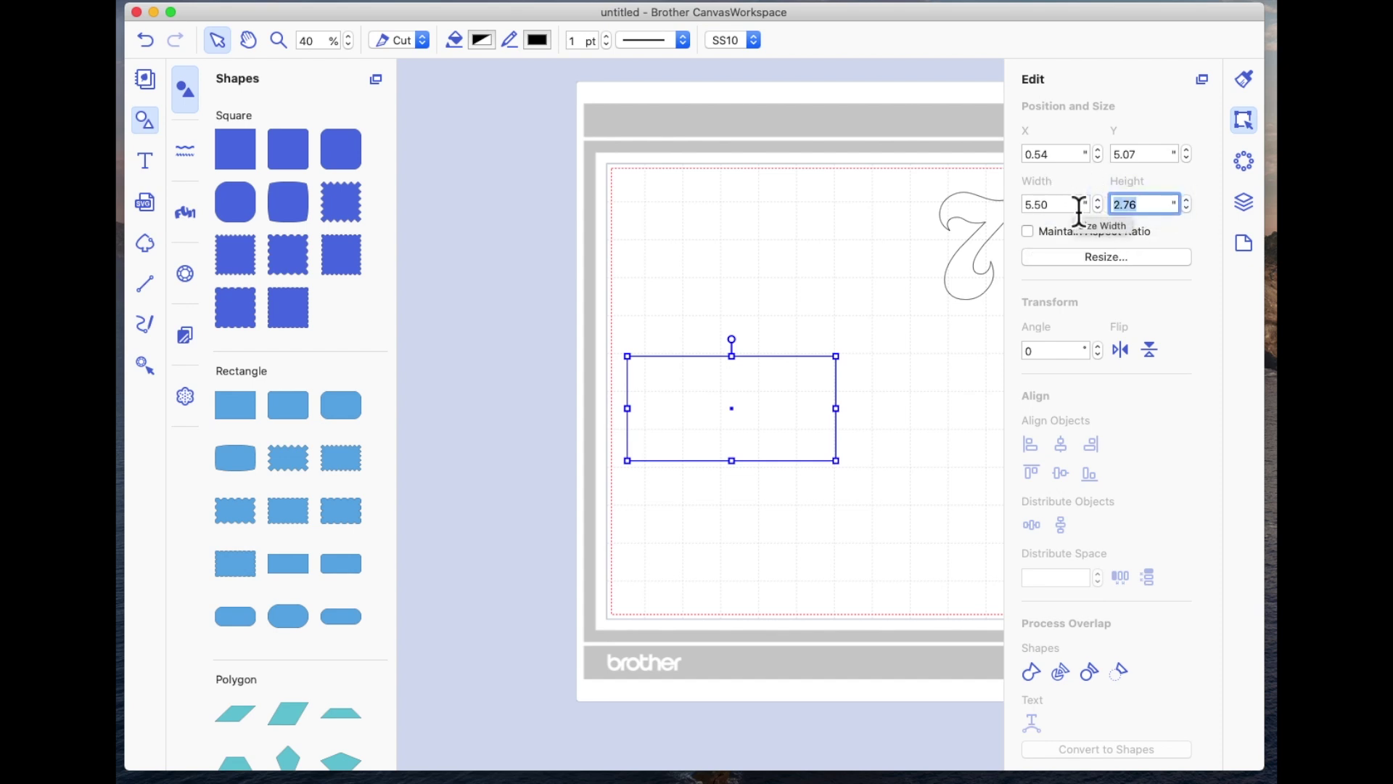
{"action": "type", "text": "4"}
{"action": "key", "text": "Return"}
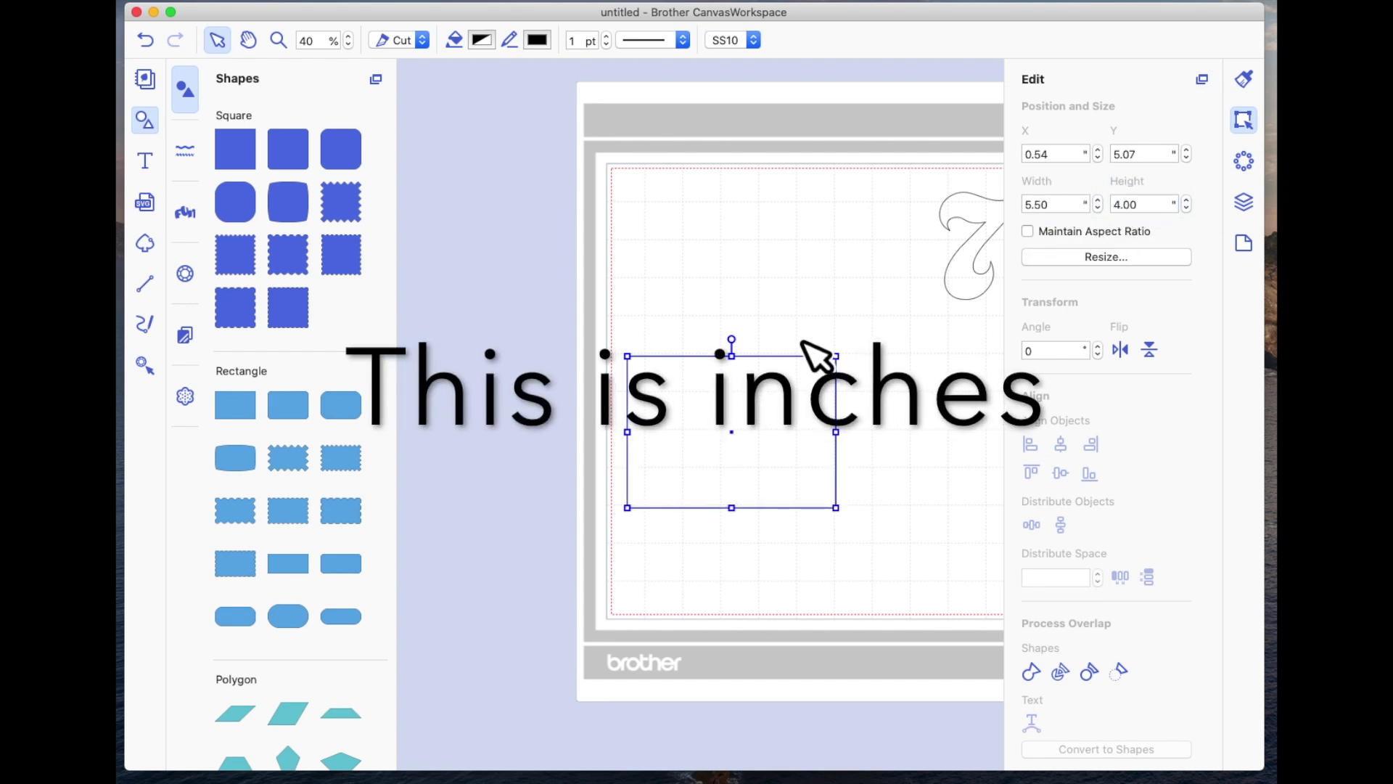
Rotate the rectangle 90 degrees in the mat's upper-left area and move the 7 inside it.
{"action": "left_click_drag", "start_coordinate": [752, 354], "coordinate": [900, 417]}
{"action": "left_click_drag", "start_coordinate": [750, 445], "coordinate": [710, 322]}
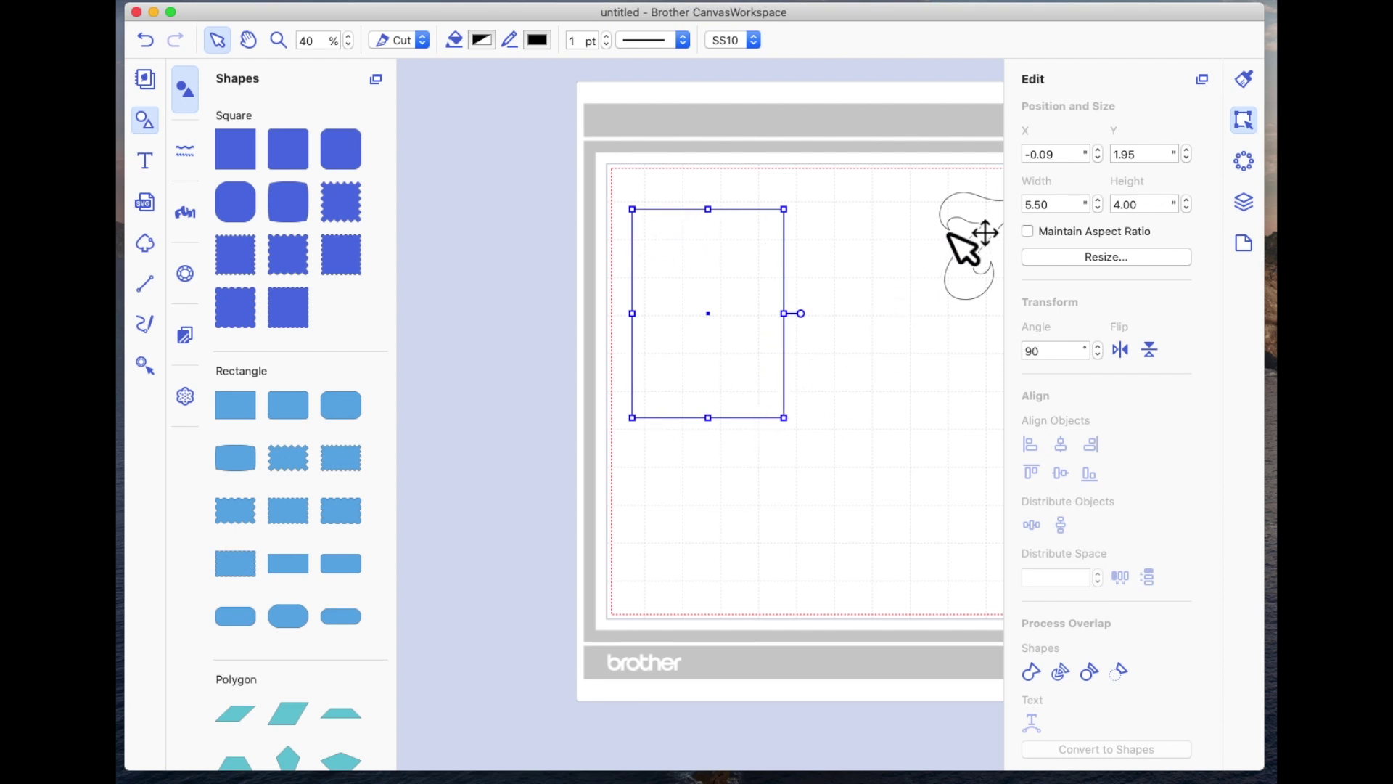
{"action": "left_click_drag", "start_coordinate": [975, 230], "coordinate": [708, 243]}
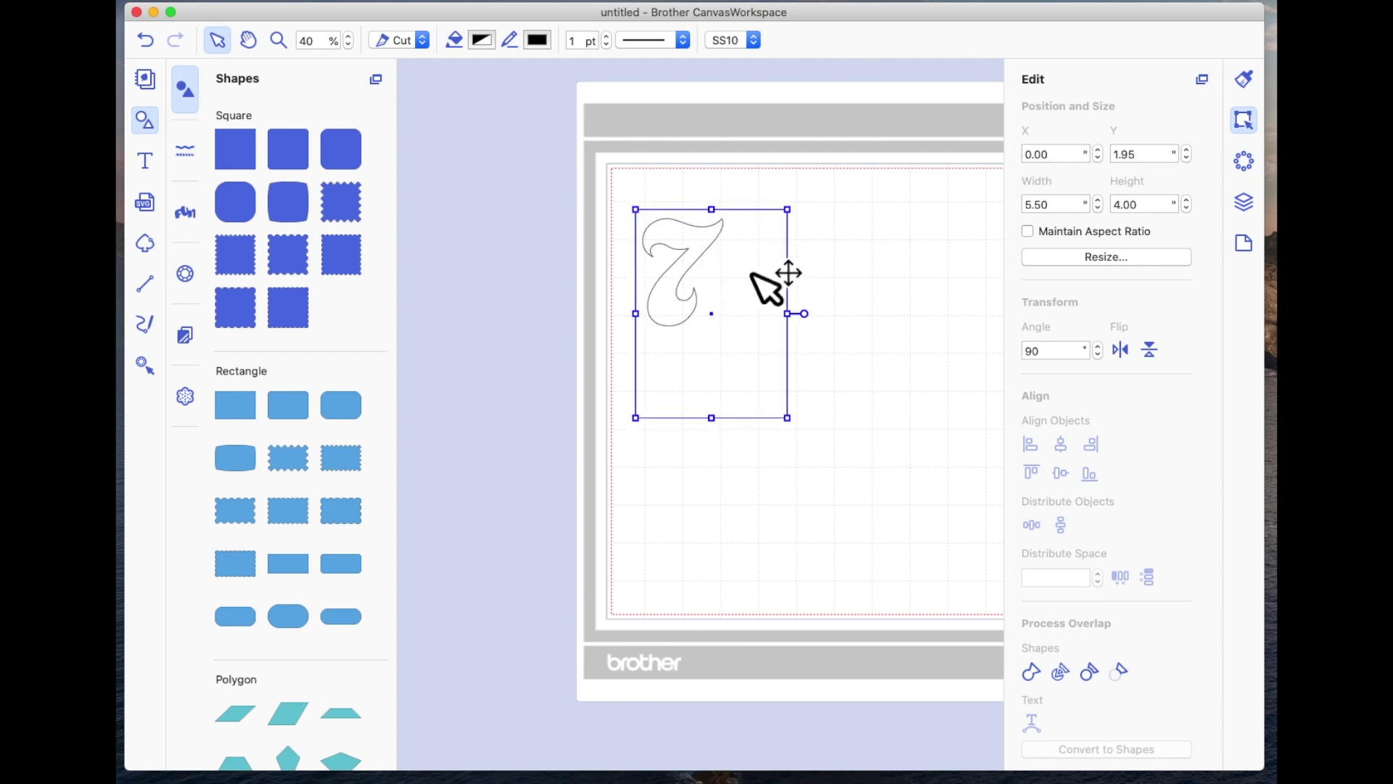
Lock the rectangle's SHAPE layer so that it cannot be selected on the mat.
{"action": "left_click", "coordinate": [867, 276]}
{"action": "left_click", "coordinate": [691, 270]}
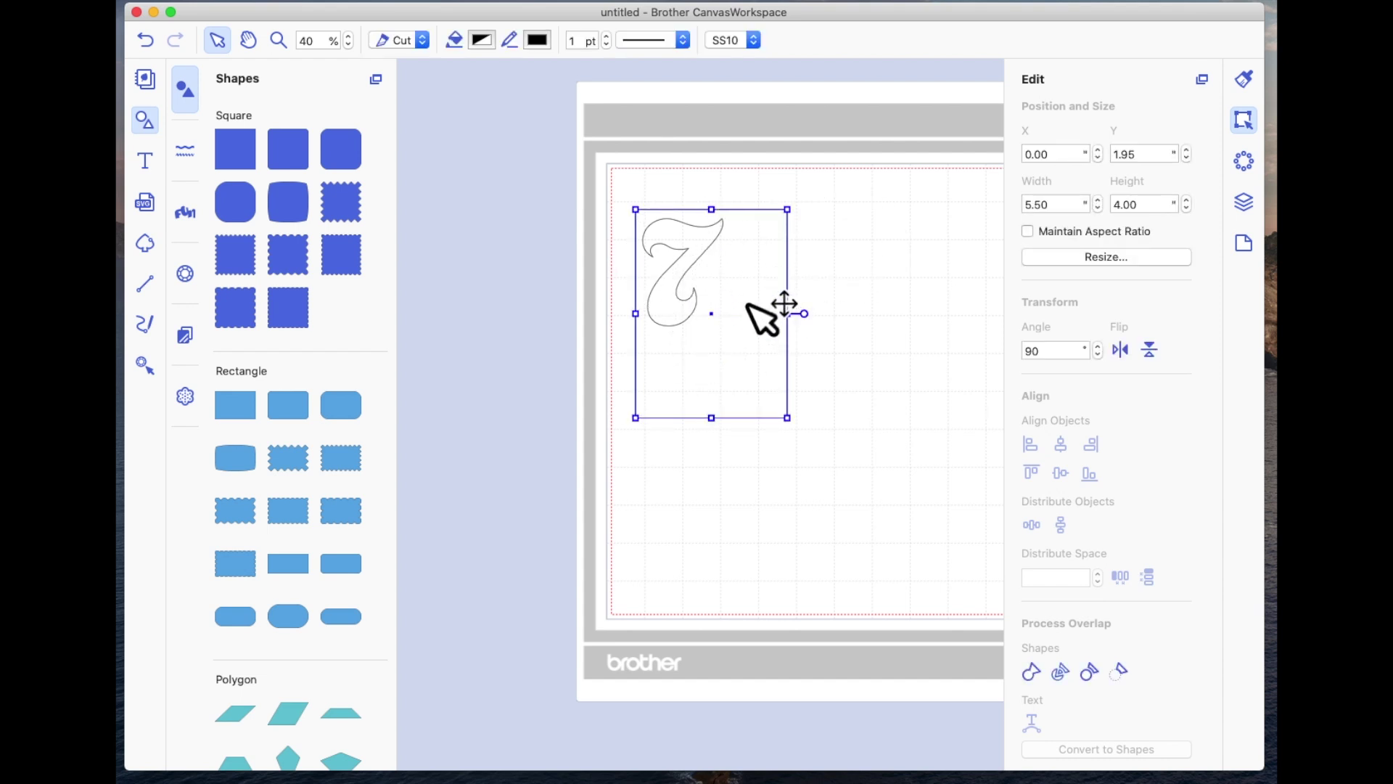
{"action": "left_click", "coordinate": [1252, 204]}
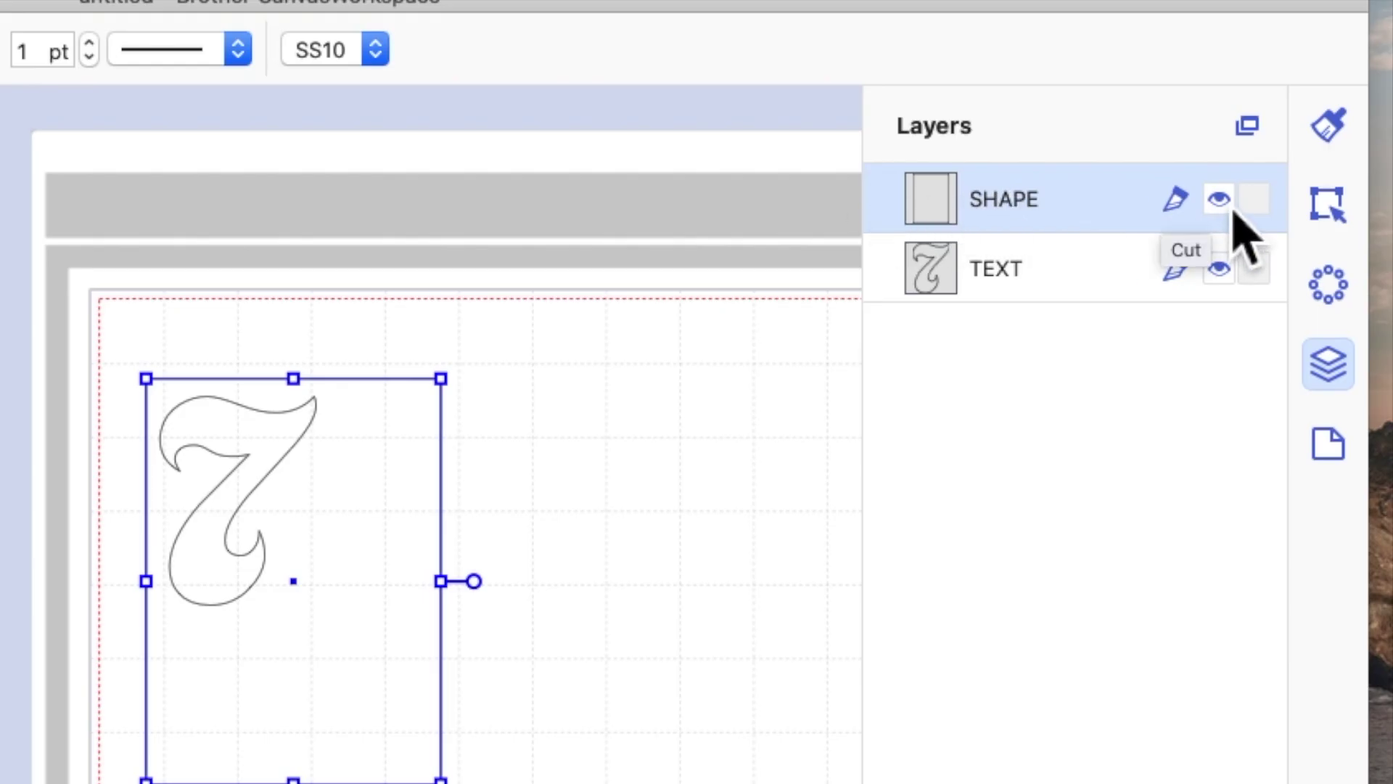
{"action": "left_click", "coordinate": [1254, 198]}
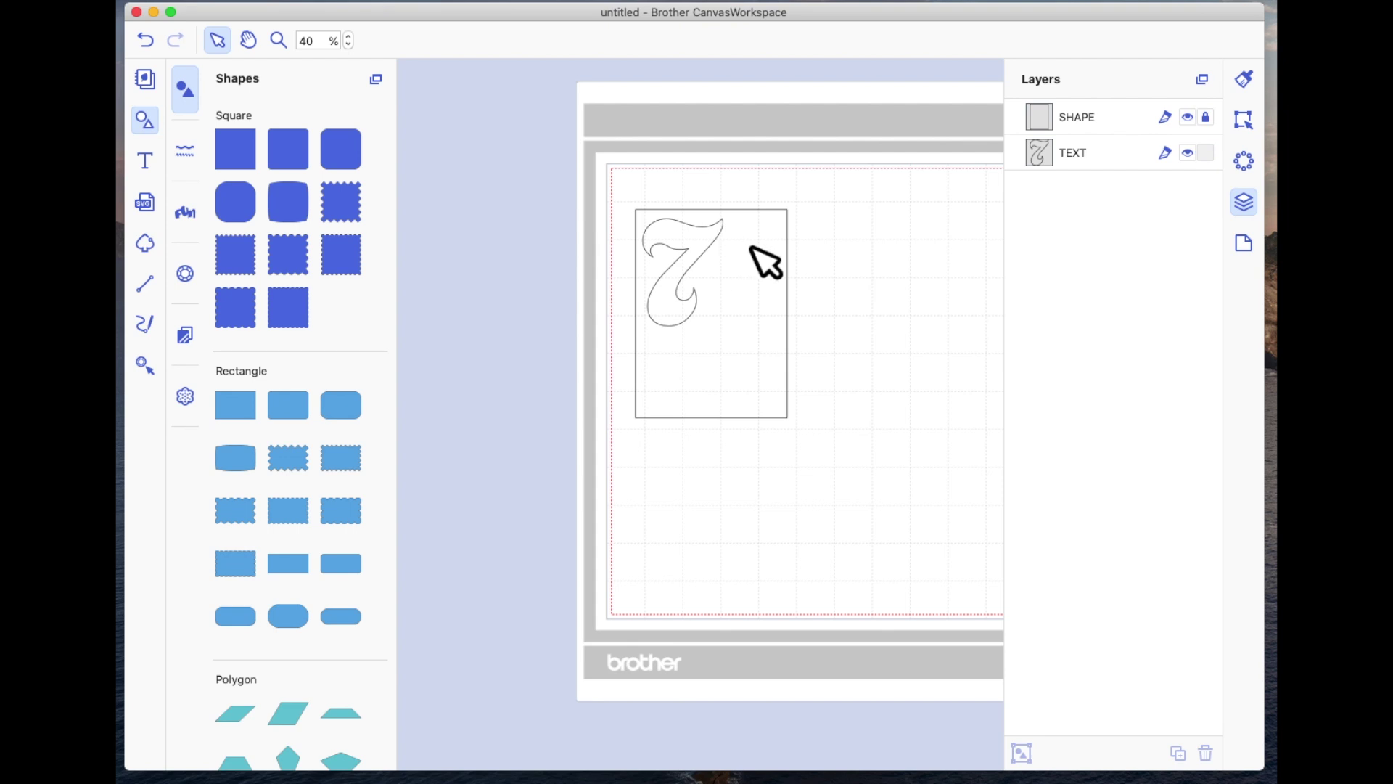
Enlarge the 7 proportionally until it nearly fills the upright rectangle.
{"action": "left_click", "coordinate": [1074, 154]}
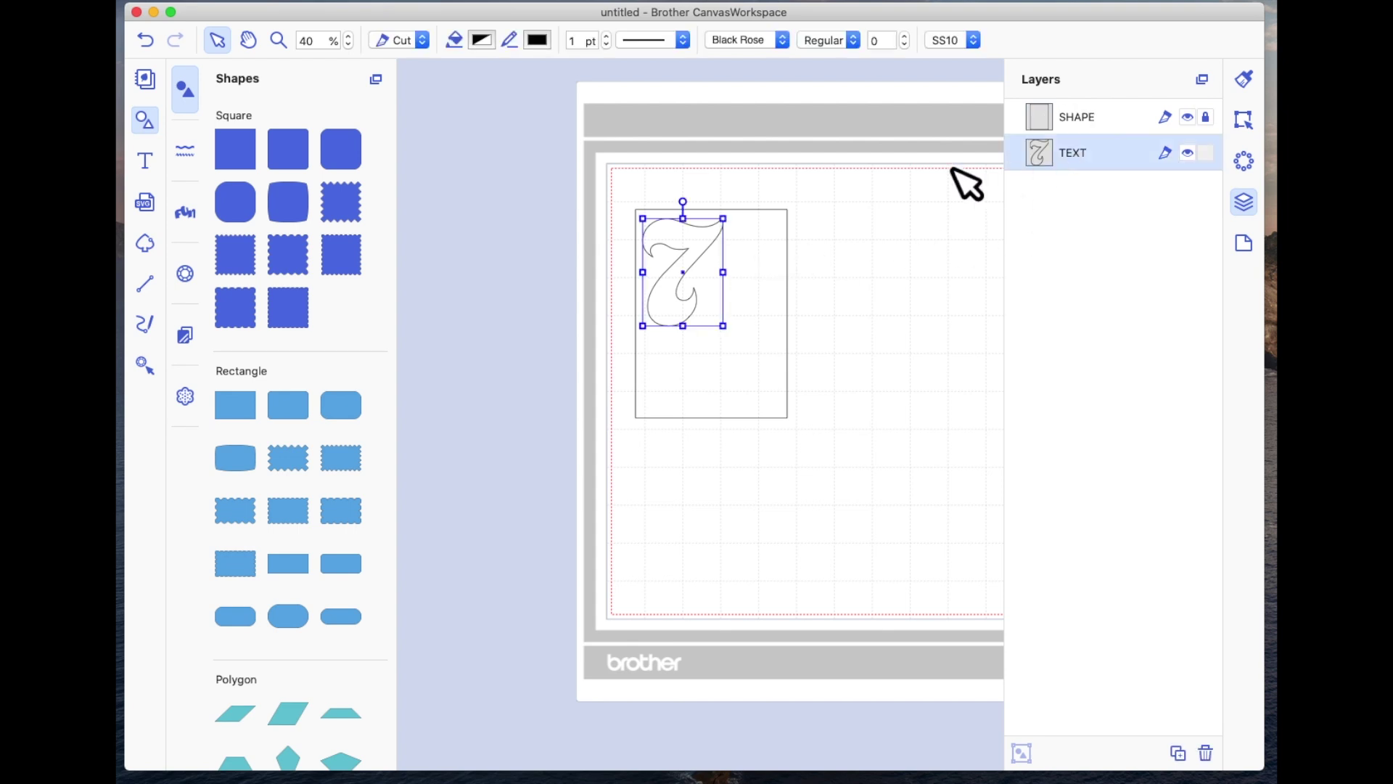
{"action": "left_click", "coordinate": [726, 283]}
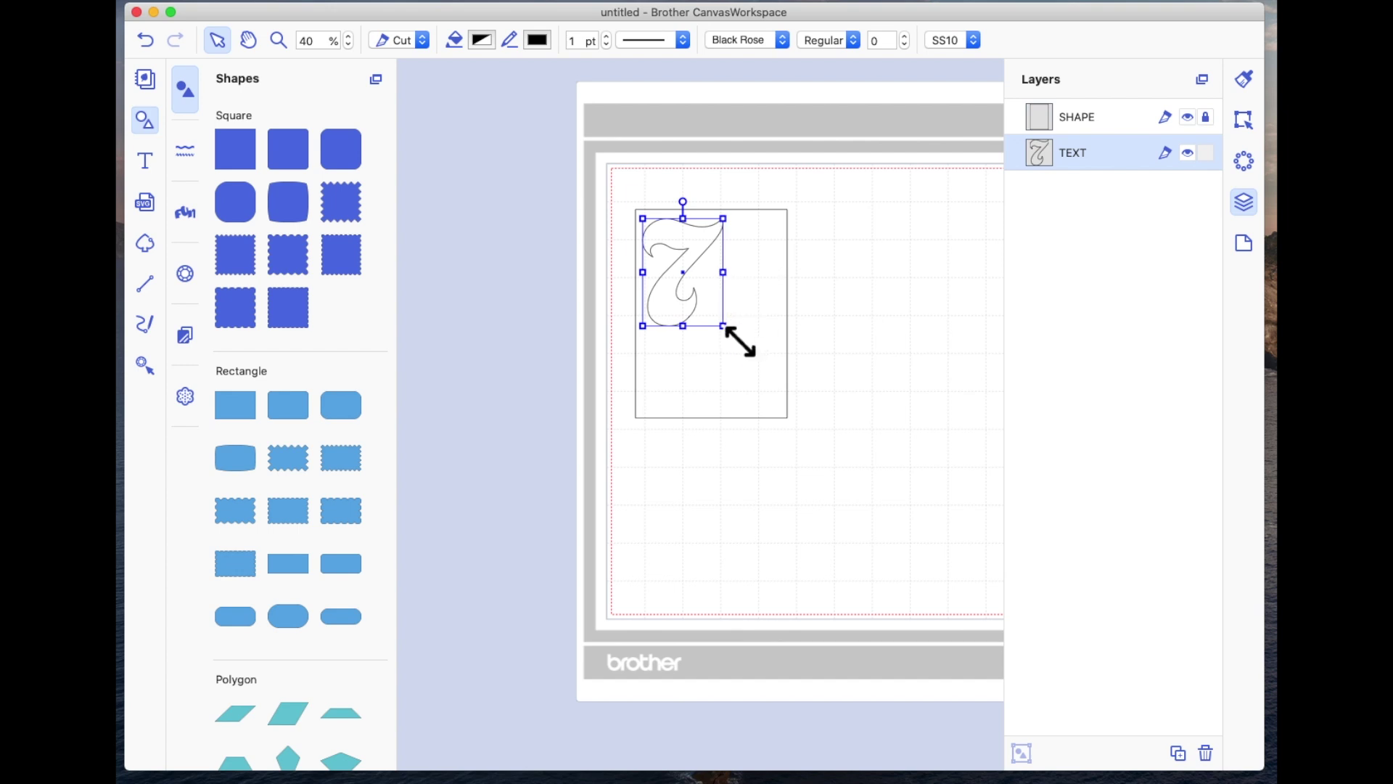
{"action": "left_click_drag", "start_coordinate": [740, 341], "coordinate": [766, 352]}
{"action": "left_click", "coordinate": [722, 302]}
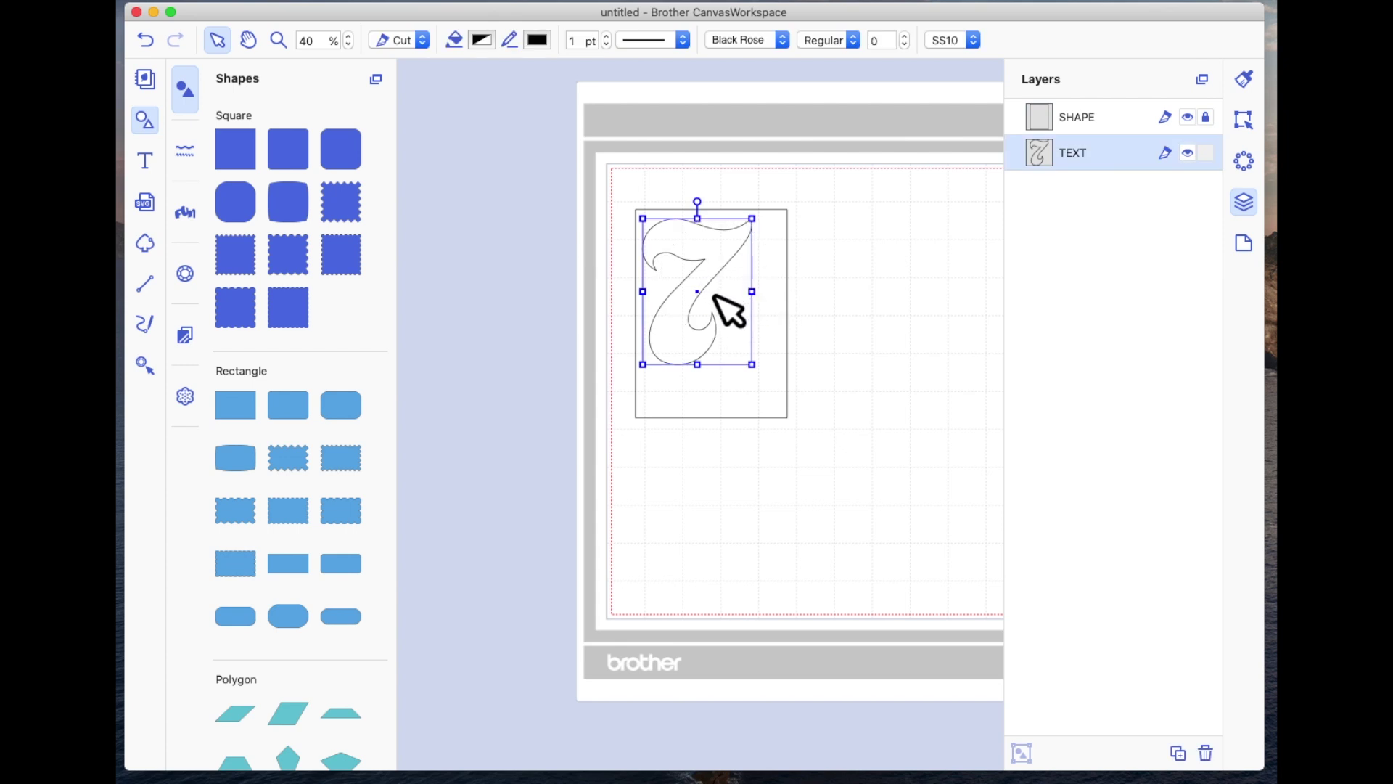
{"action": "left_click_drag", "start_coordinate": [752, 365], "coordinate": [775, 396]}
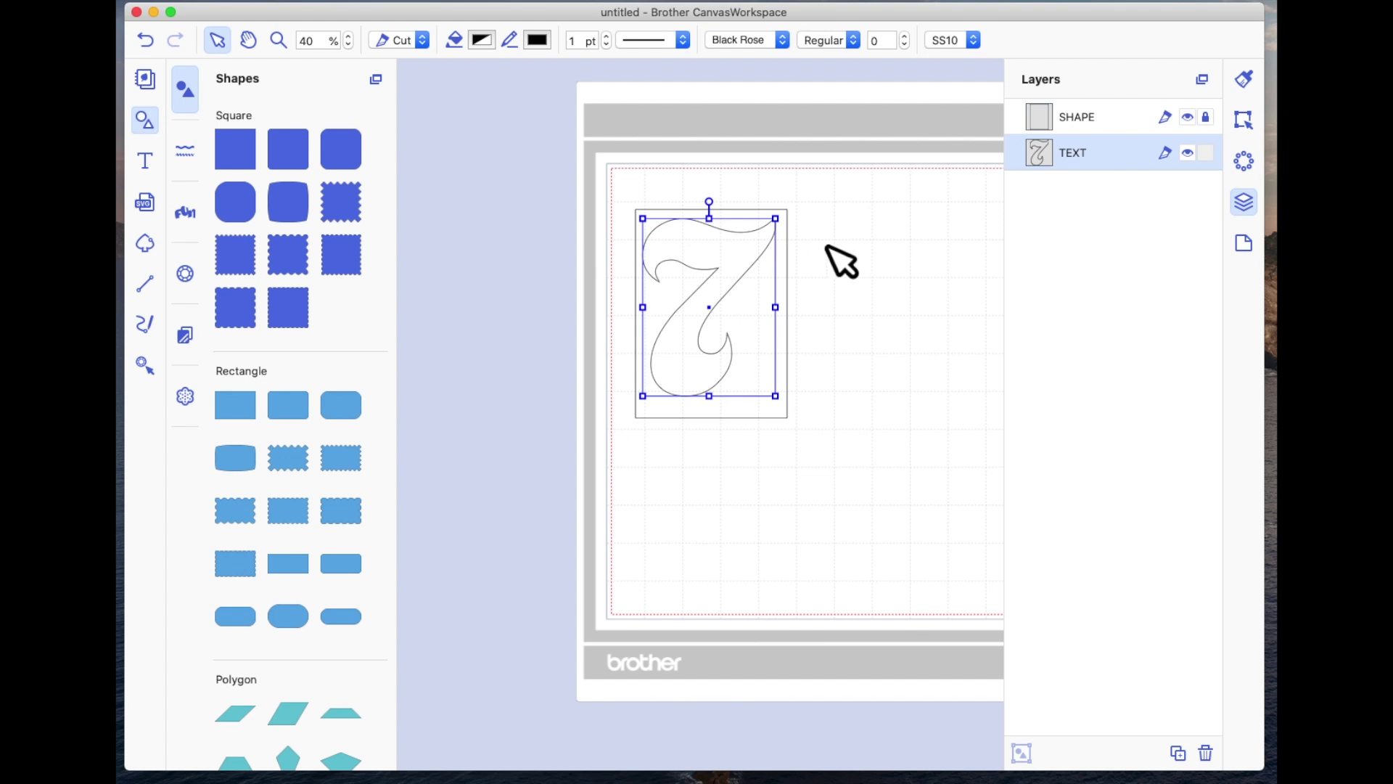
Add a second plain rectangle just below the upright one and flatten it into a strip about one grid square high.
{"action": "left_click_drag", "start_coordinate": [247, 406], "coordinate": [724, 464]}
{"action": "left_click_drag", "start_coordinate": [737, 533], "coordinate": [741, 488]}
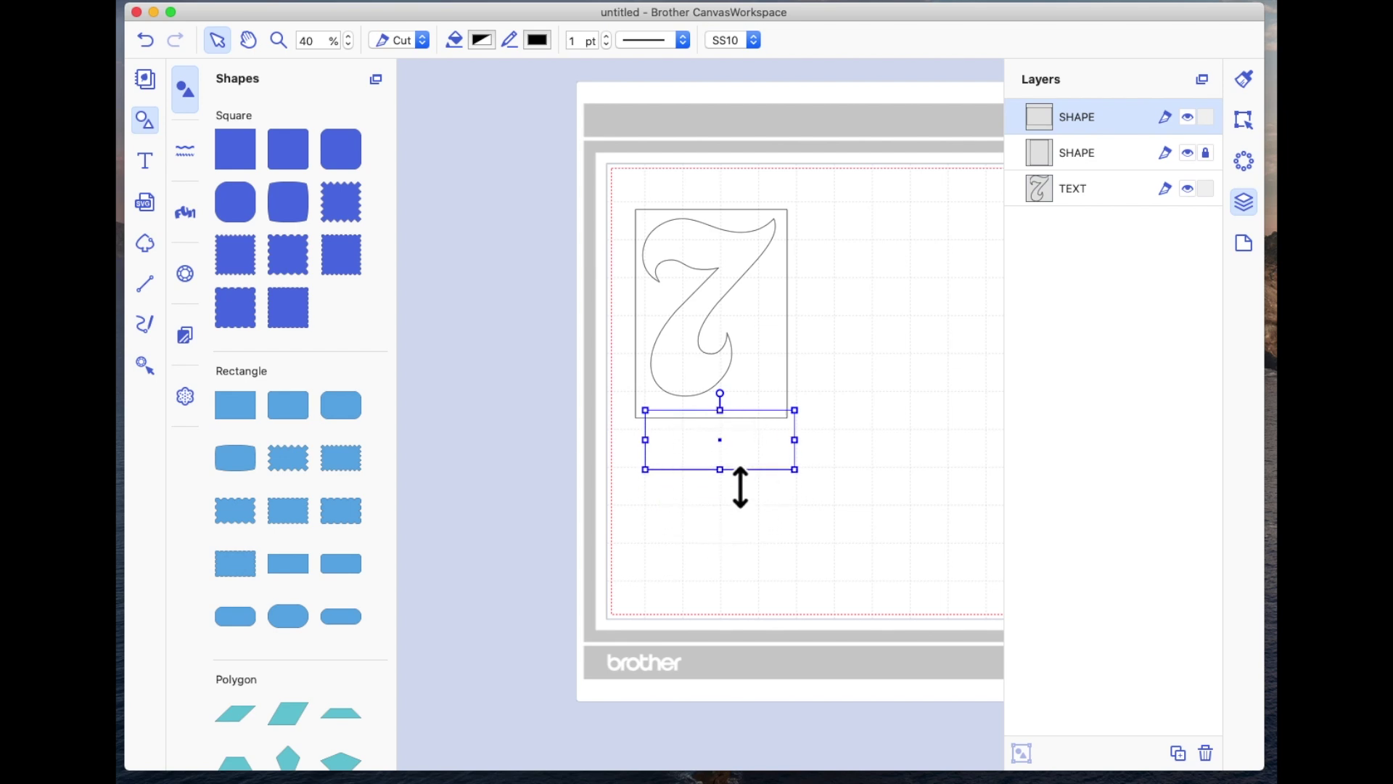
{"action": "left_click_drag", "start_coordinate": [740, 429], "coordinate": [740, 451]}
{"action": "left_click", "coordinate": [741, 319]}
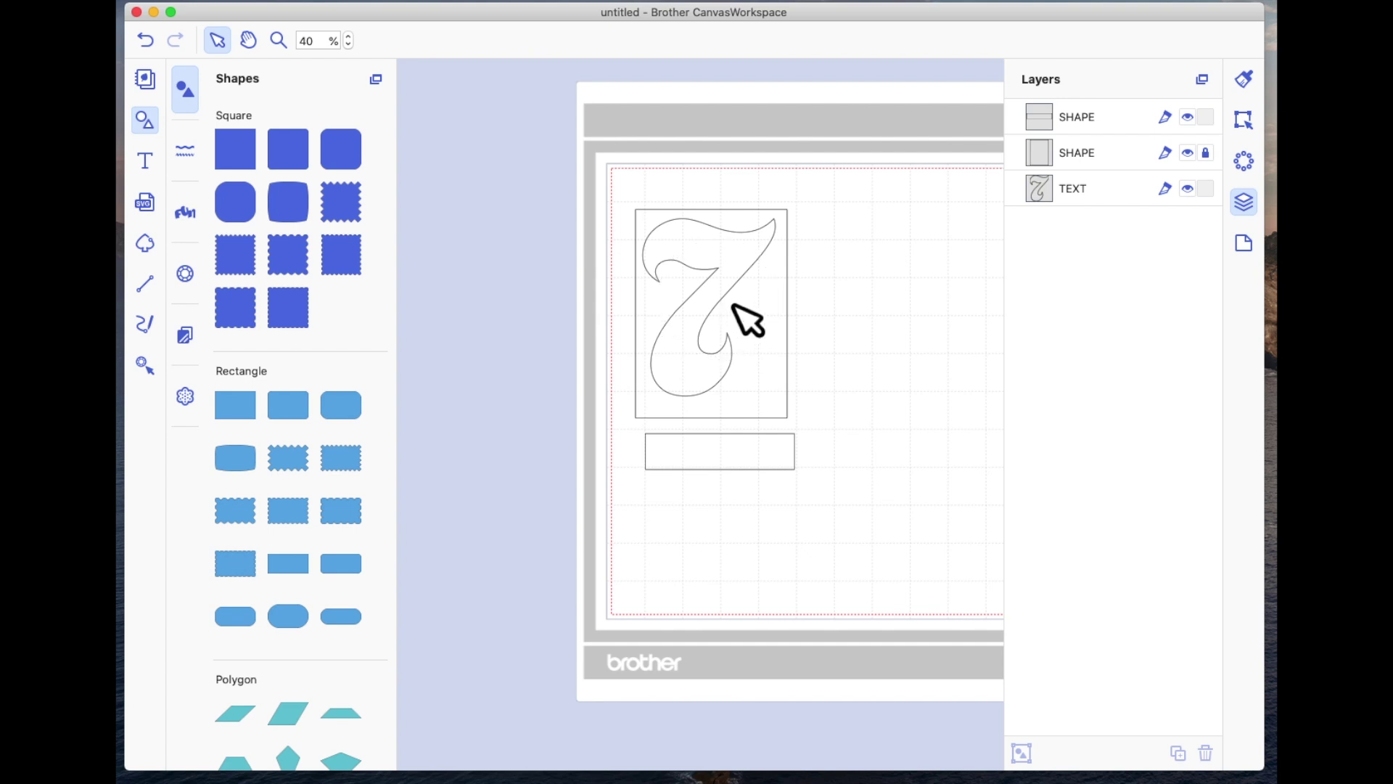
Move the TEXT layer above both SHAPE layers in the layer order.
{"action": "left_click", "coordinate": [1059, 186]}
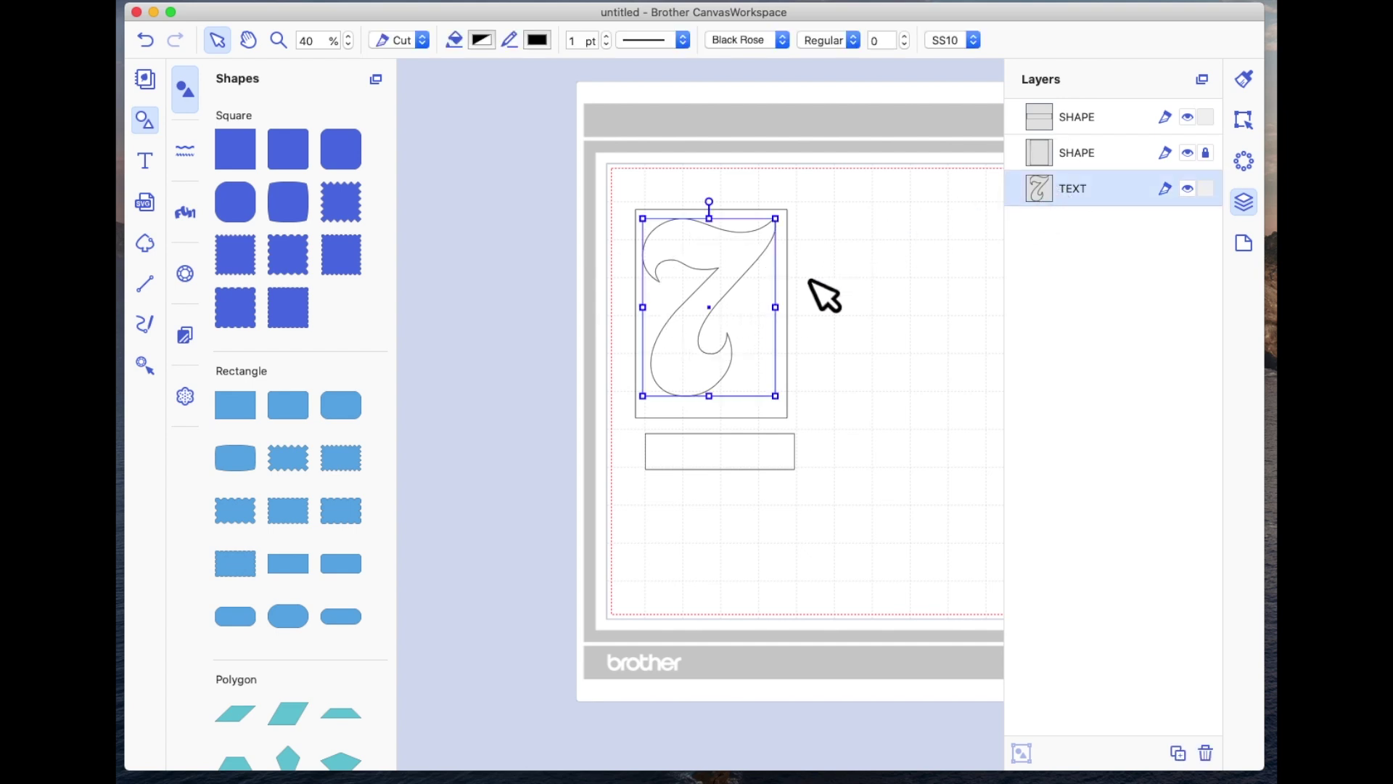
{"action": "left_click_drag", "start_coordinate": [1061, 192], "coordinate": [1061, 109]}
{"action": "left_click", "coordinate": [908, 333]}
Shift the 7 up until its top sits at the upper edge of the upright rectangle.
{"action": "left_click", "coordinate": [735, 308]}
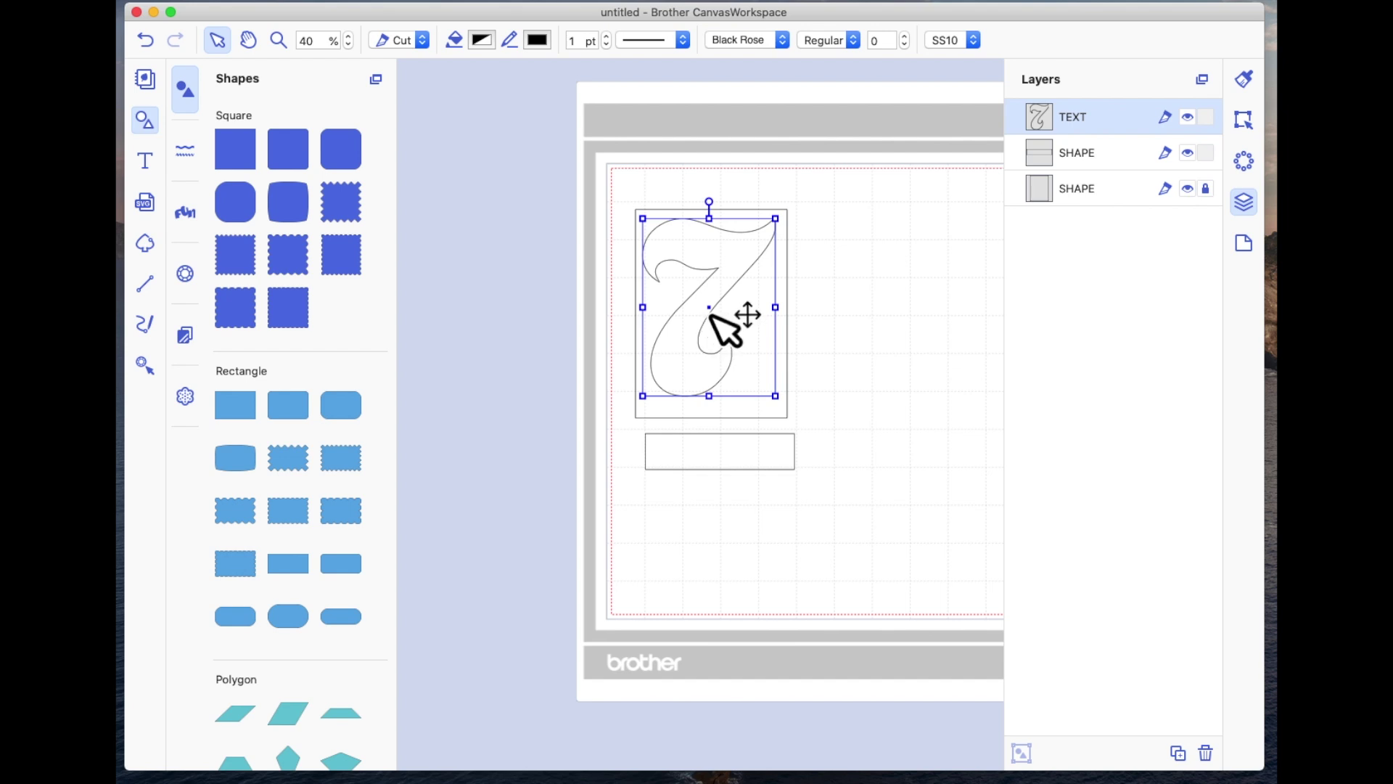
{"action": "left_click_drag", "start_coordinate": [715, 320], "coordinate": [716, 314]}
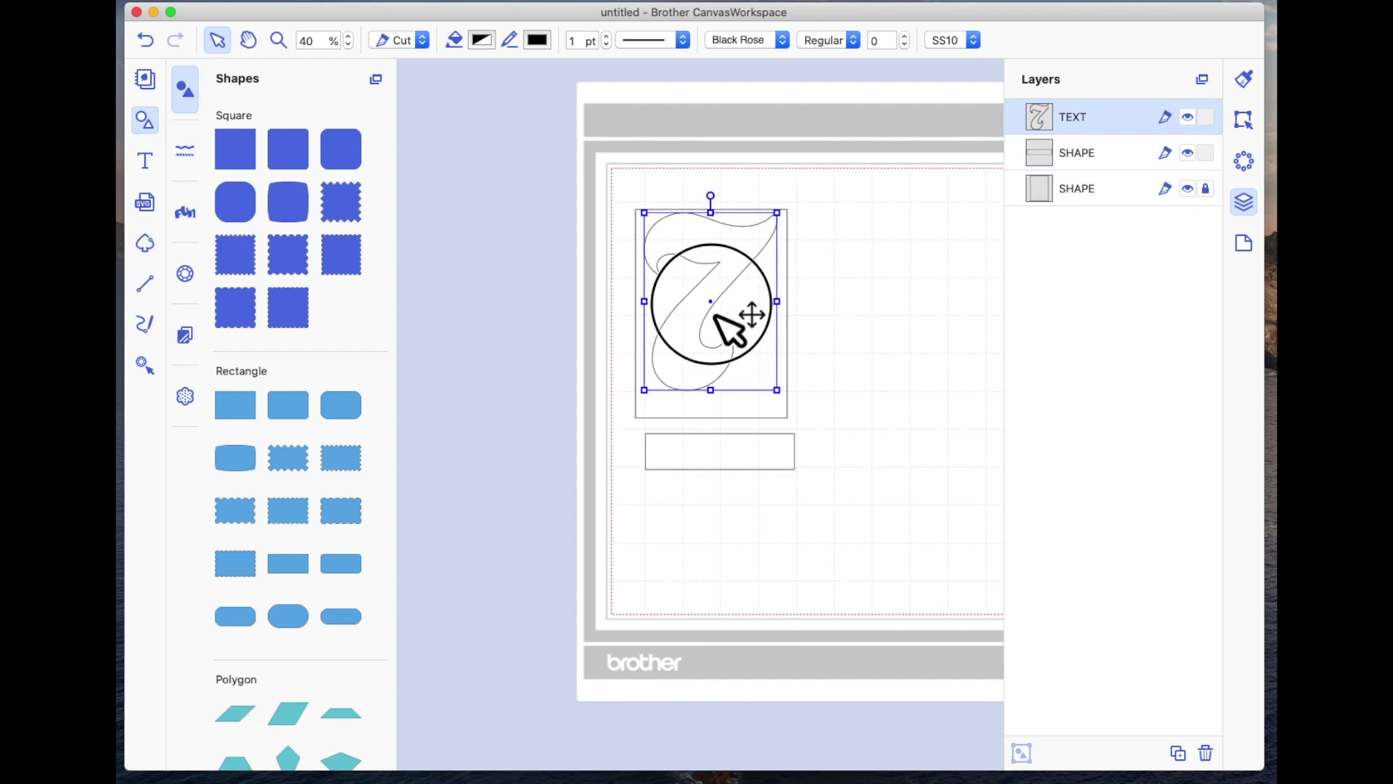
{"action": "left_click_drag", "start_coordinate": [715, 315], "coordinate": [717, 314]}
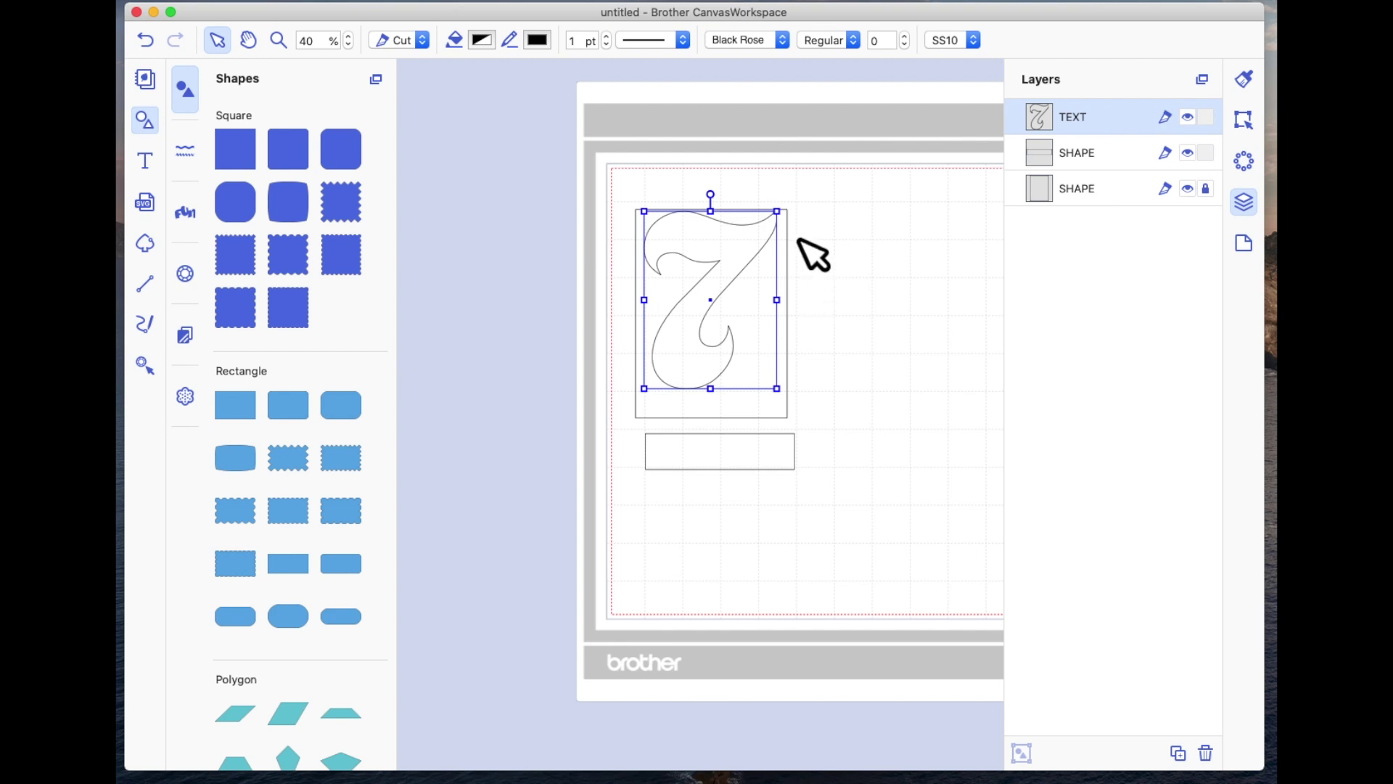
Move the strip up inside the upright rectangle's lower edge so that it overlaps the base of the 7.
{"action": "left_click", "coordinate": [730, 463]}
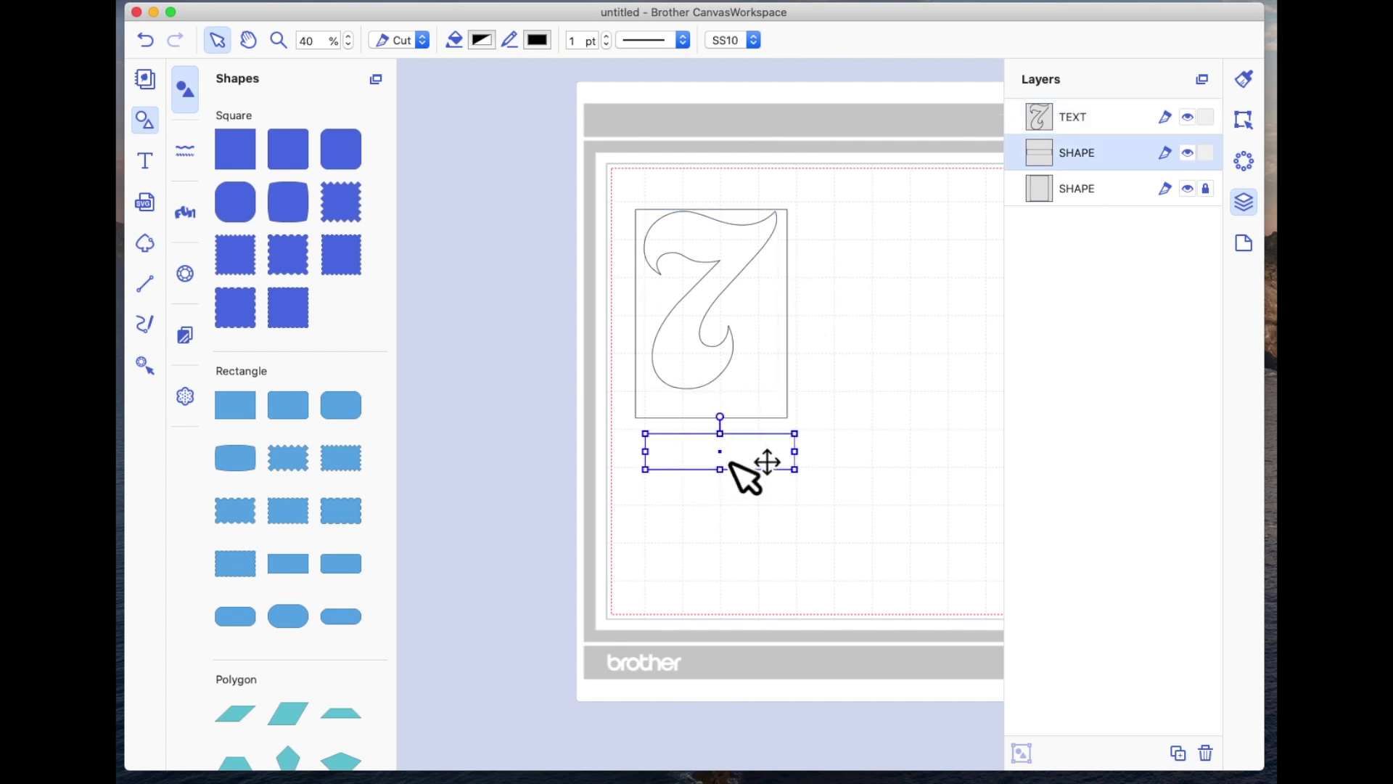
{"action": "left_click_drag", "start_coordinate": [724, 468], "coordinate": [712, 420]}
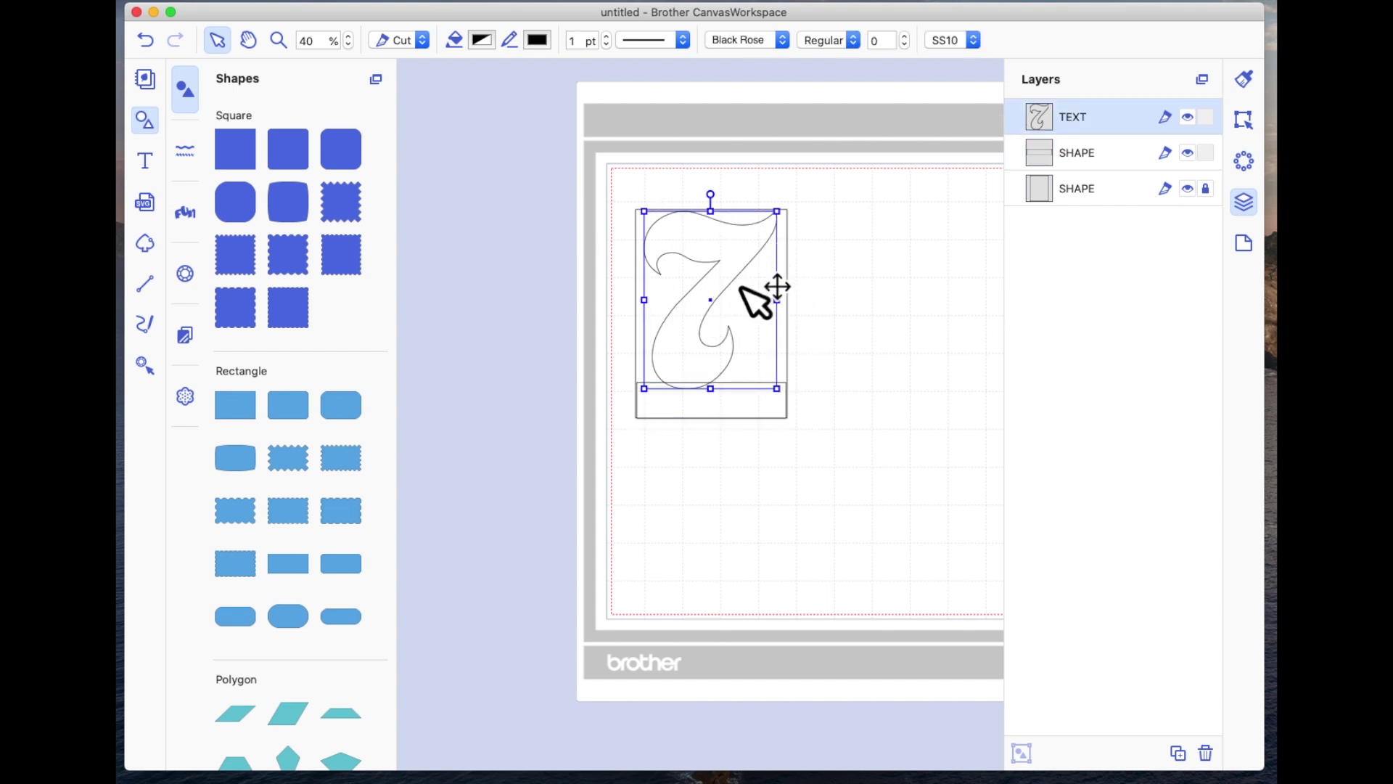
Set the width of the strip at the base of the 7 to 4.00 inches.
{"action": "left_click", "coordinate": [1251, 116]}
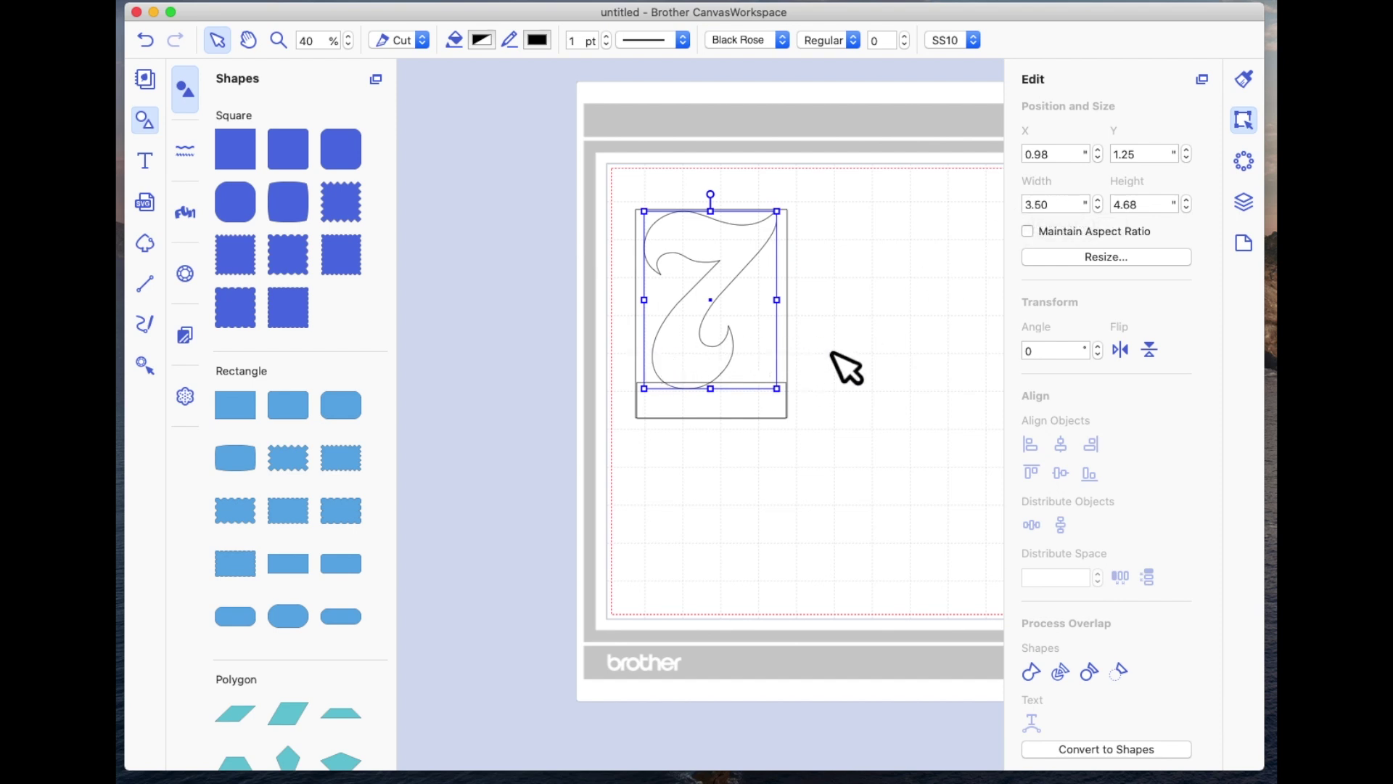
{"action": "left_click", "coordinate": [745, 419]}
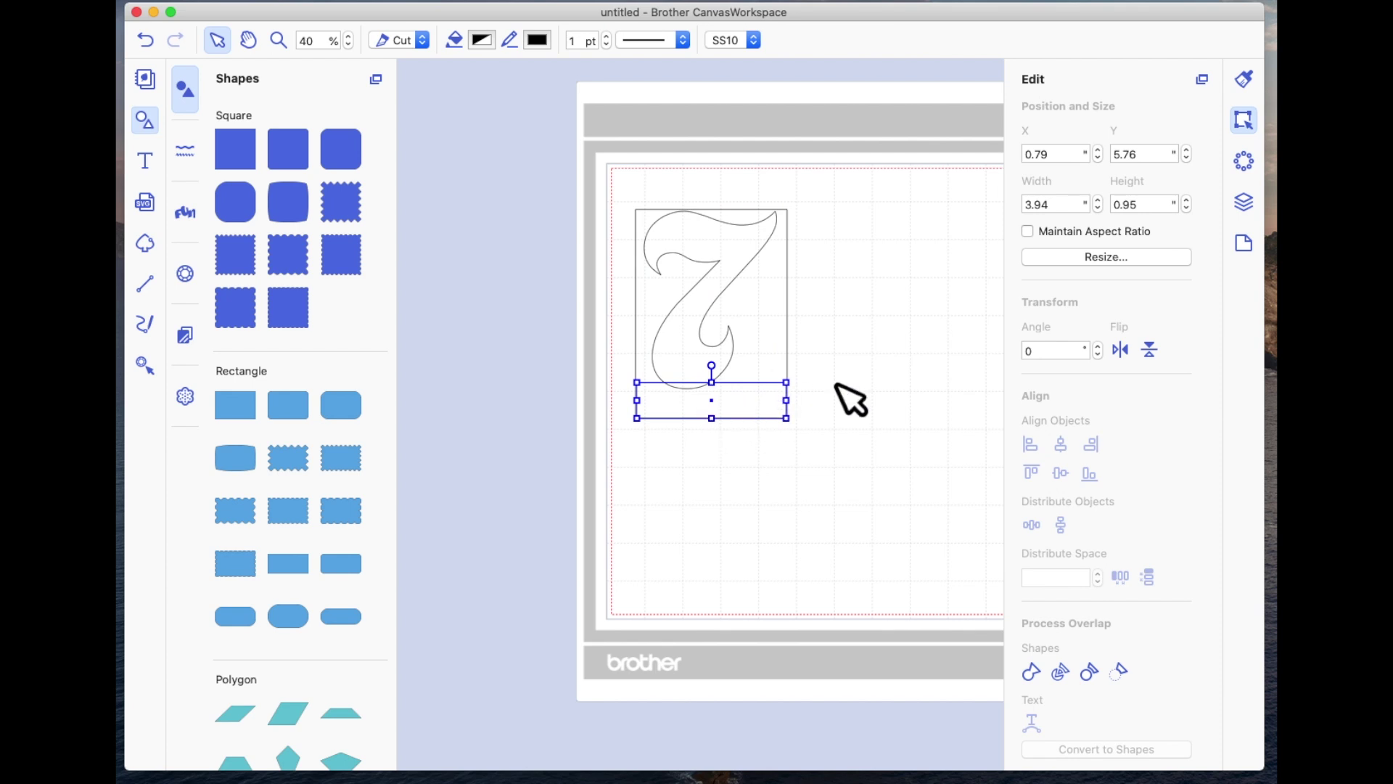
{"action": "left_click", "coordinate": [1052, 204]}
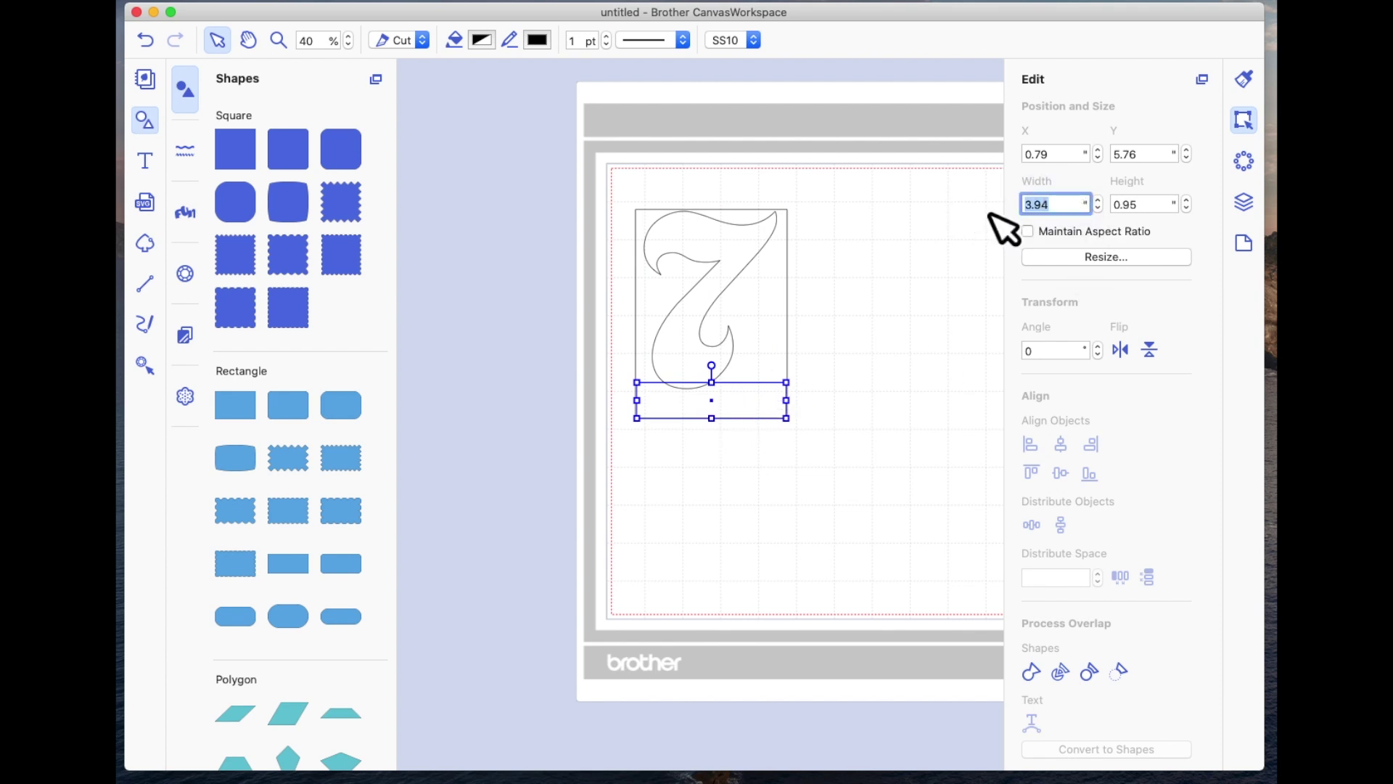
{"action": "left_click", "coordinate": [886, 265]}
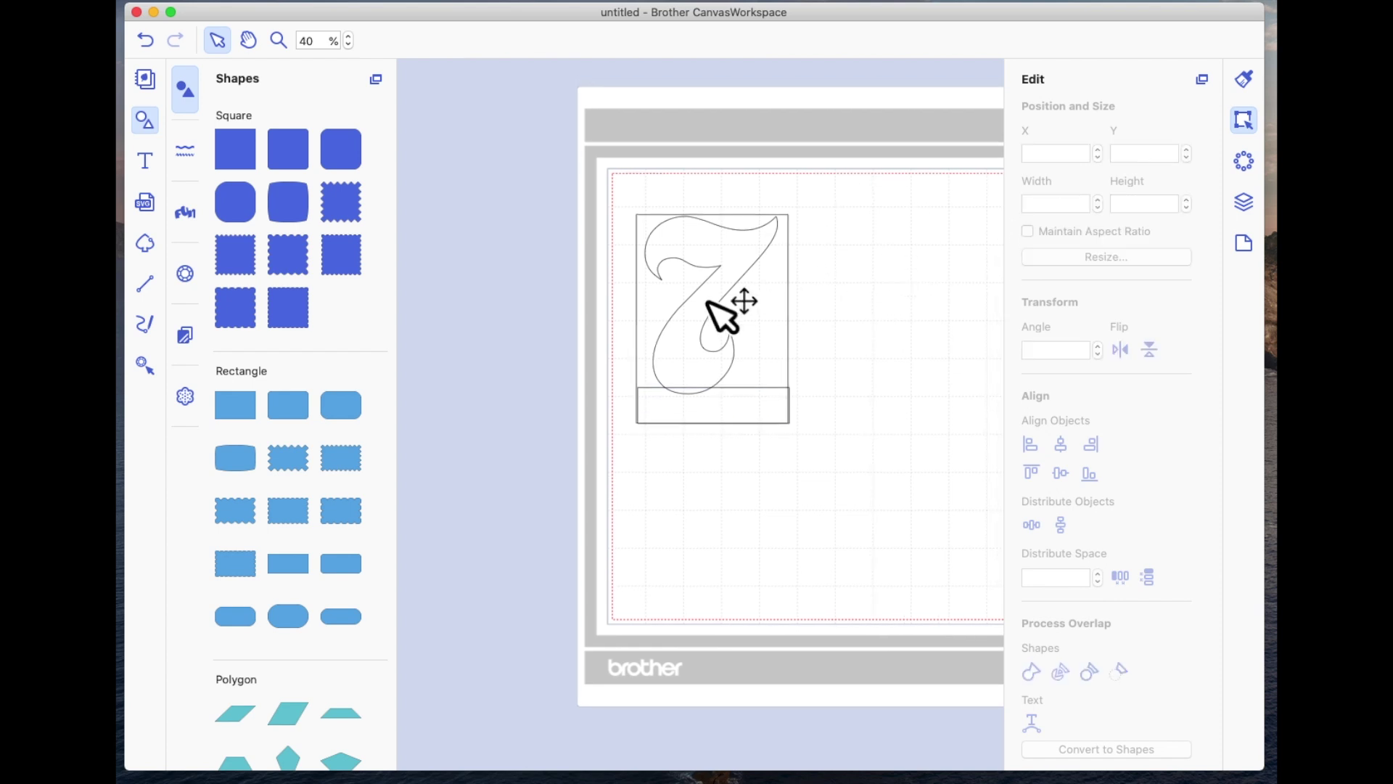
Centre the 7 and the strip on each other horizontally.
{"action": "left_click", "coordinate": [729, 292]}
{"action": "scroll", "coordinate": [729, 292], "scroll_direction": "up", "scroll_amount": 1}
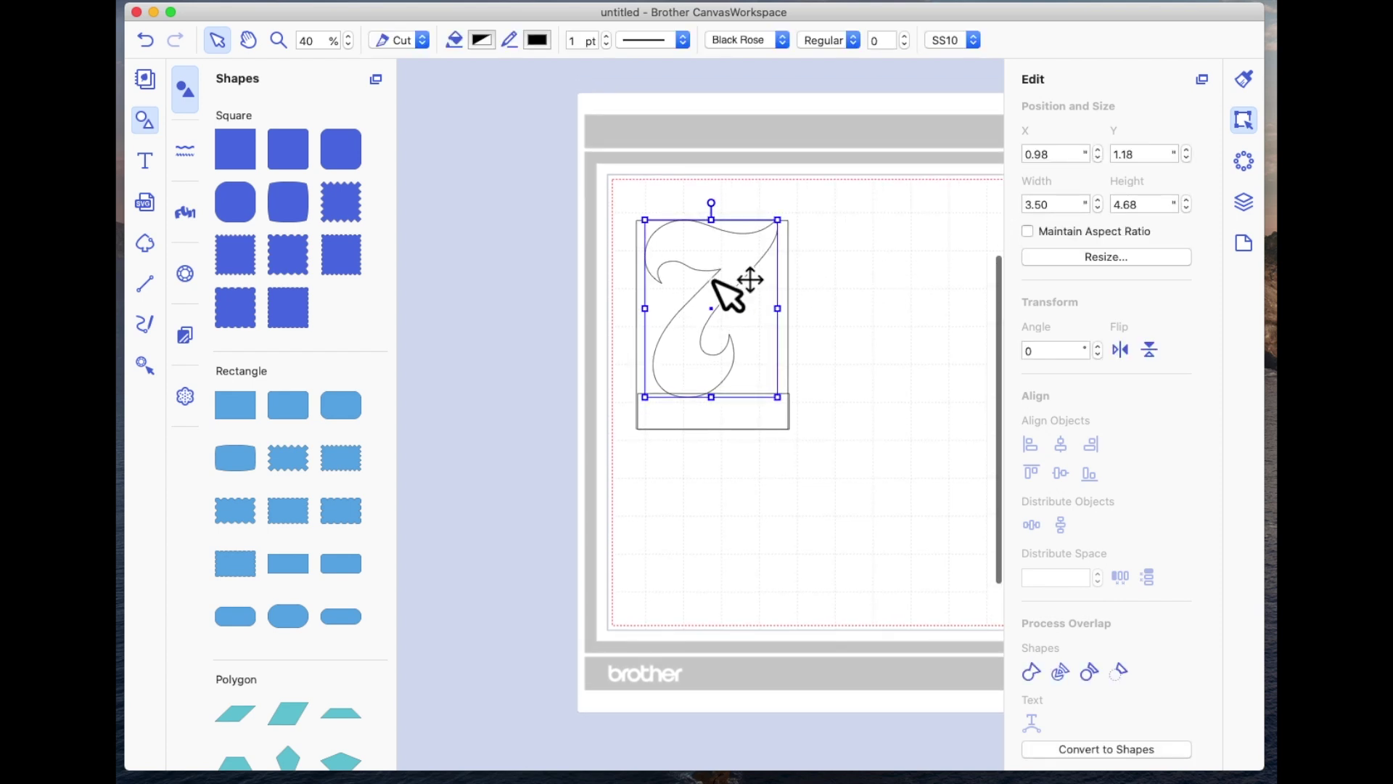
{"action": "left_click", "coordinate": [720, 428], "text": "shift"}
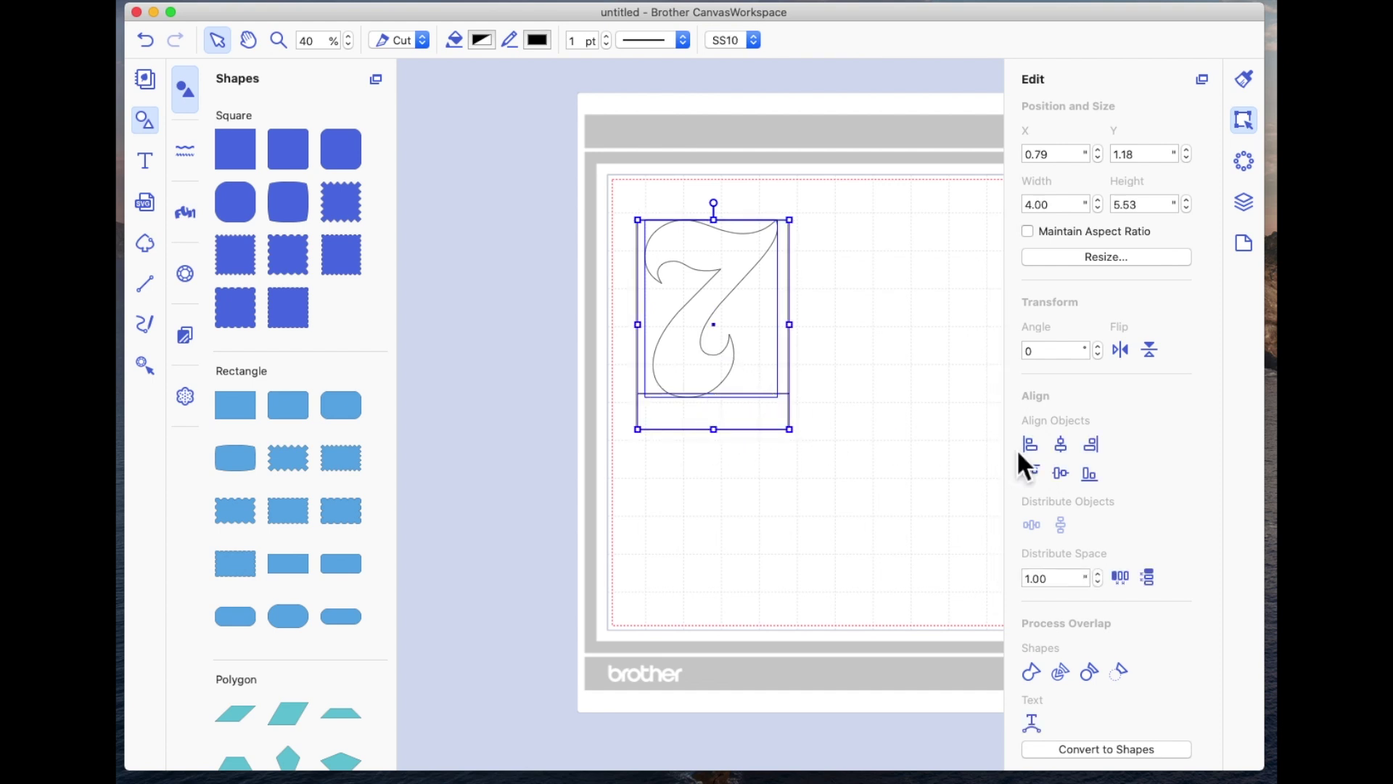
{"action": "left_click", "coordinate": [1064, 444]}
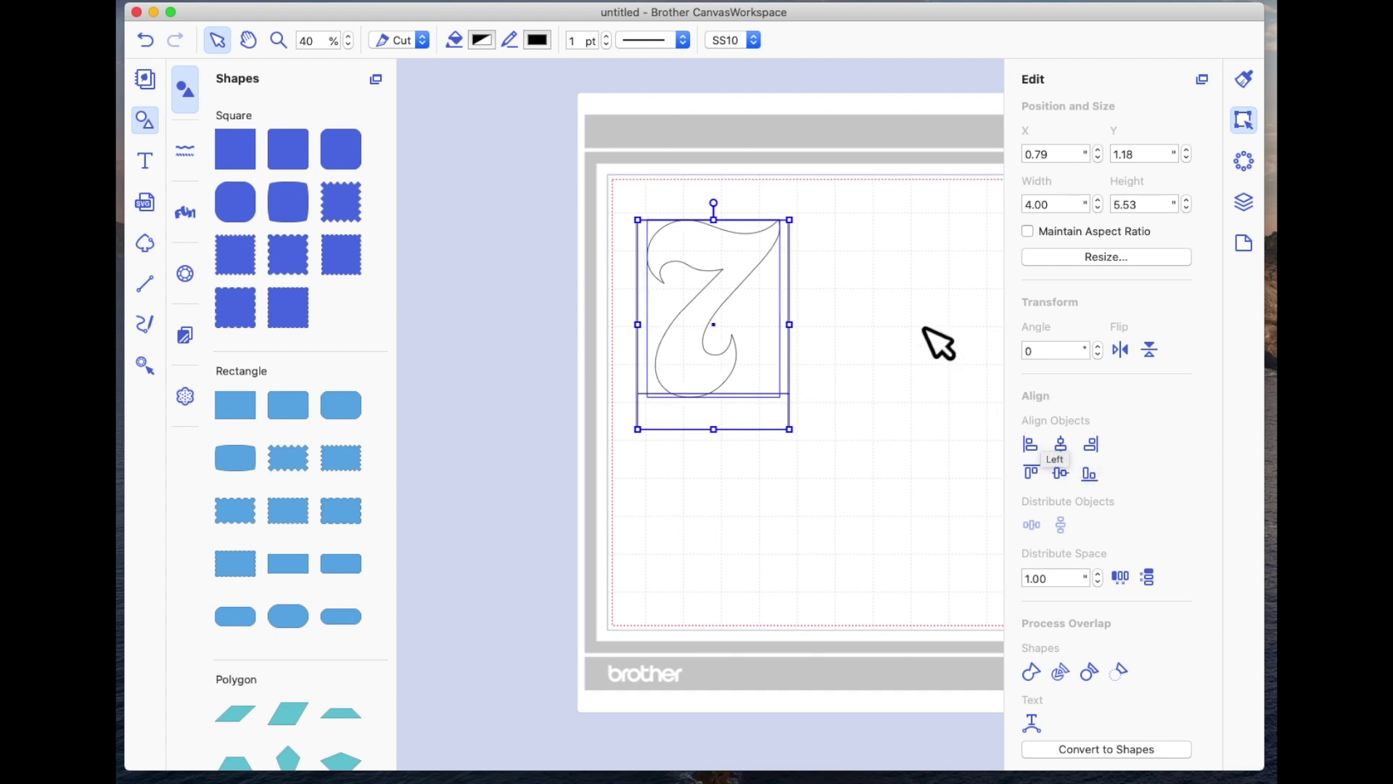
Unlock the upright guide rectangle at the bottom of the layer order and delete it.
{"action": "left_click", "coordinate": [1251, 212]}
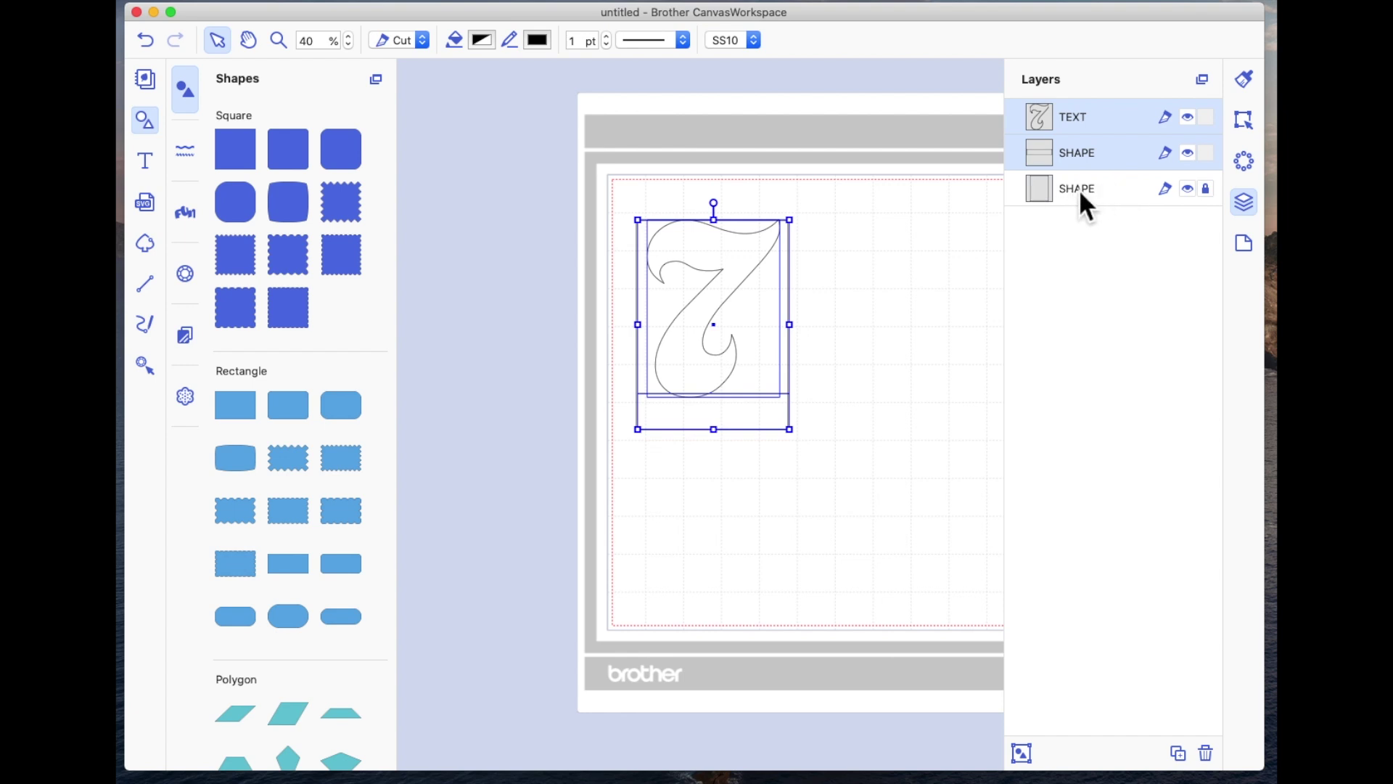
{"action": "left_click", "coordinate": [1206, 189]}
{"action": "left_click", "coordinate": [1047, 193]}
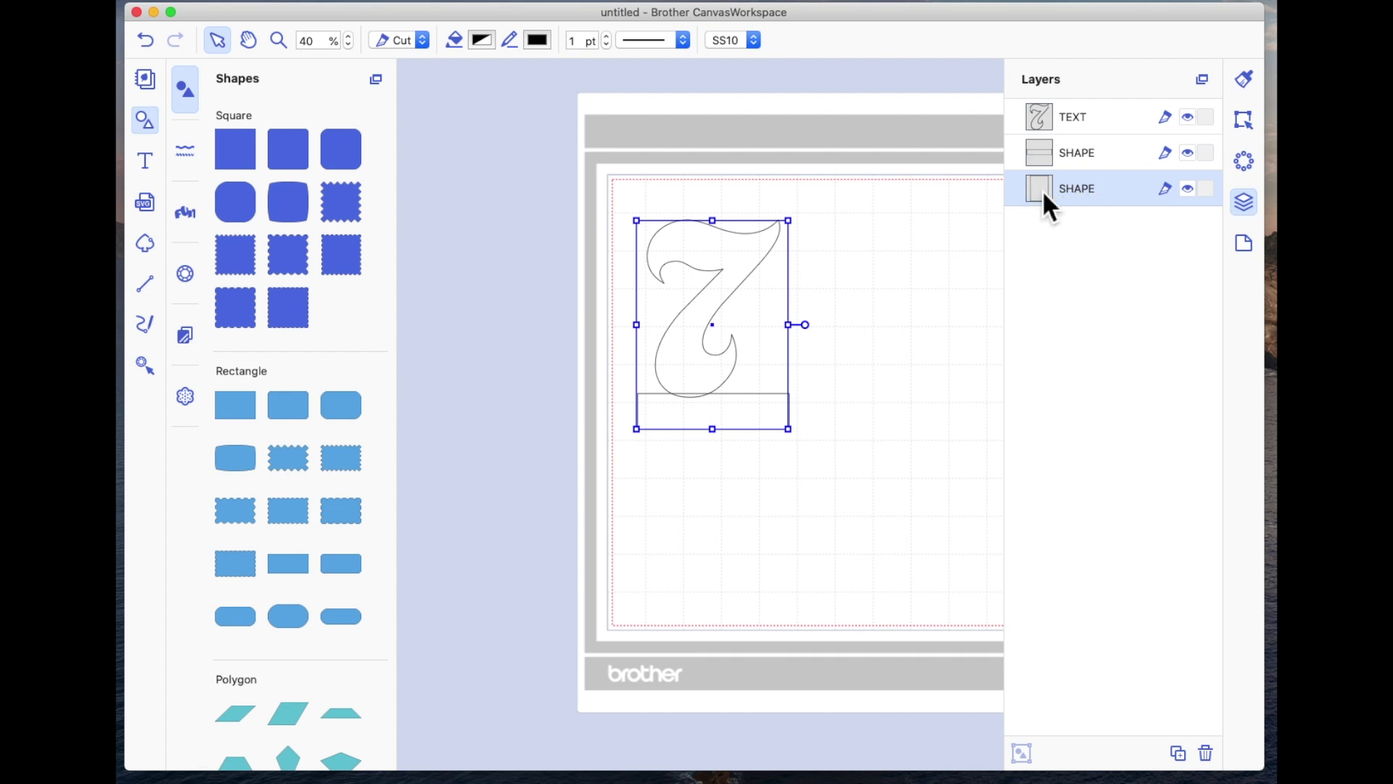
{"action": "key", "text": "Delete"}
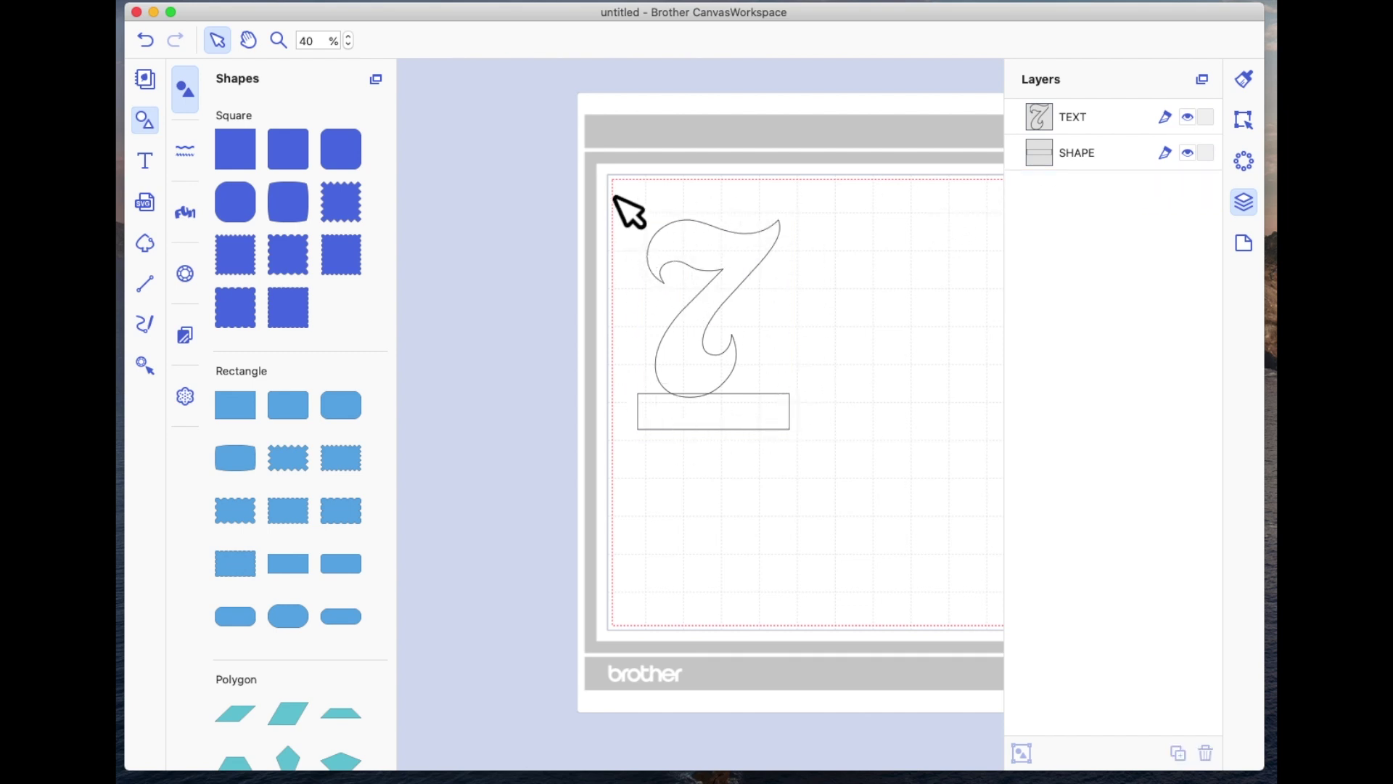
Duplicate the 7 and place the copy well to the right of the original.
{"action": "left_click", "coordinate": [769, 244]}
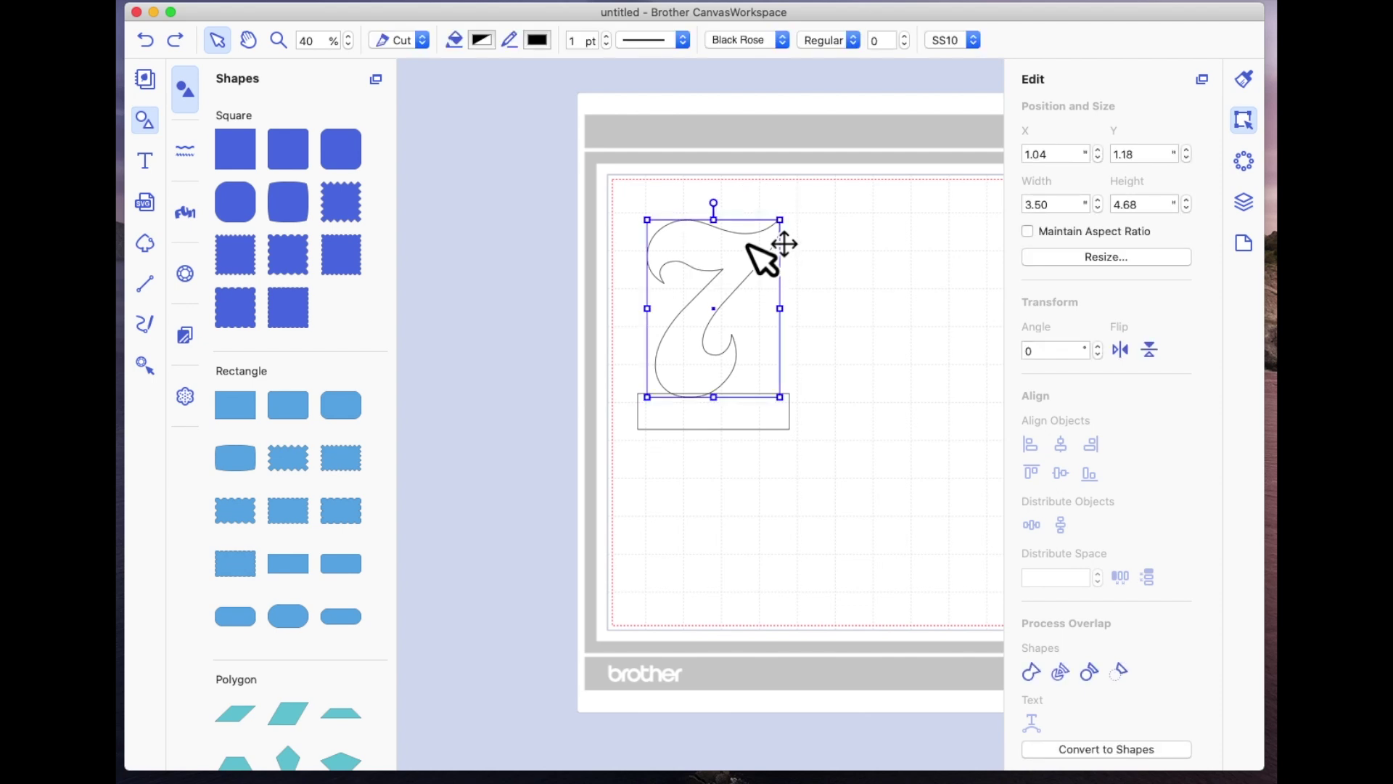
{"action": "right_click", "coordinate": [747, 231]}
{"action": "left_click", "coordinate": [811, 291]}
{"action": "left_click_drag", "start_coordinate": [764, 297], "coordinate": [994, 282]}
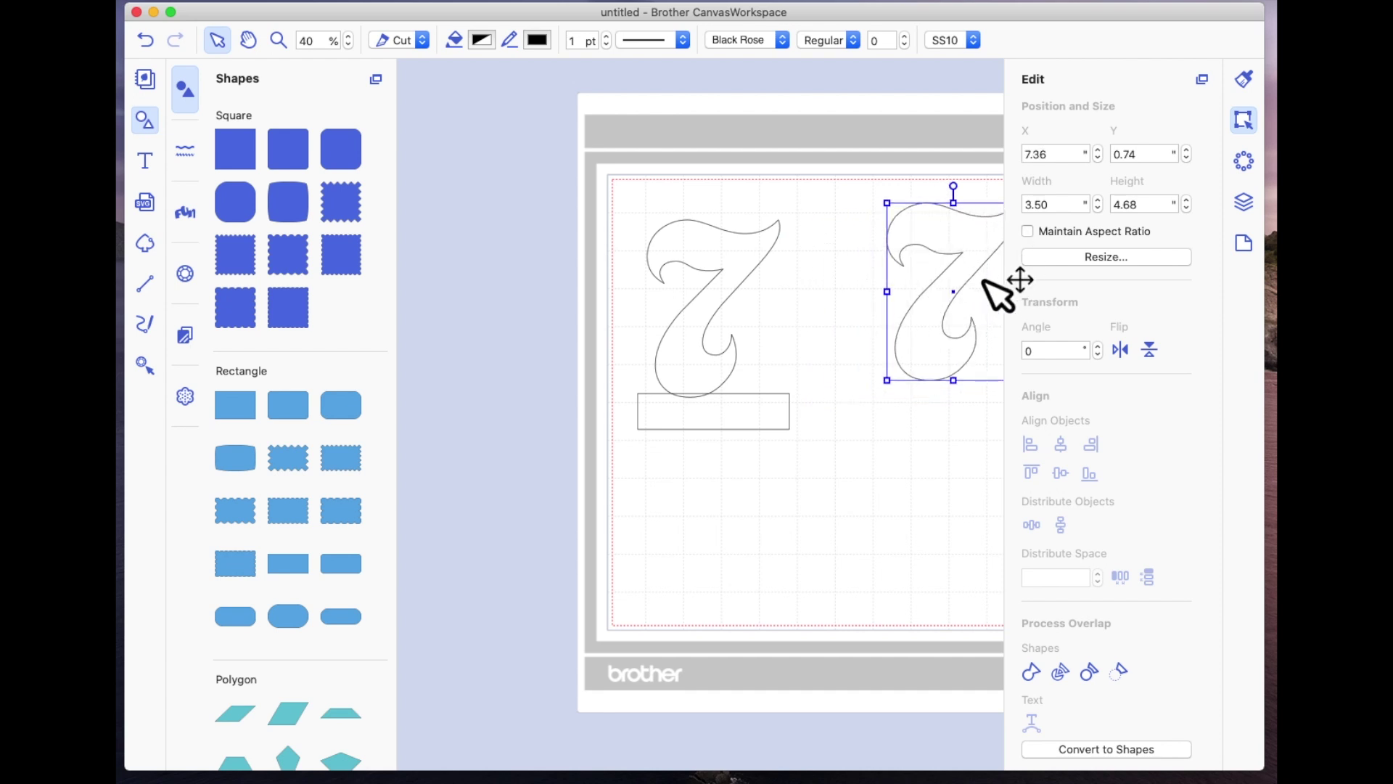
Weld the original 7 and the strip beneath it into a single shape.
{"action": "left_click_drag", "start_coordinate": [598, 189], "coordinate": [830, 482]}
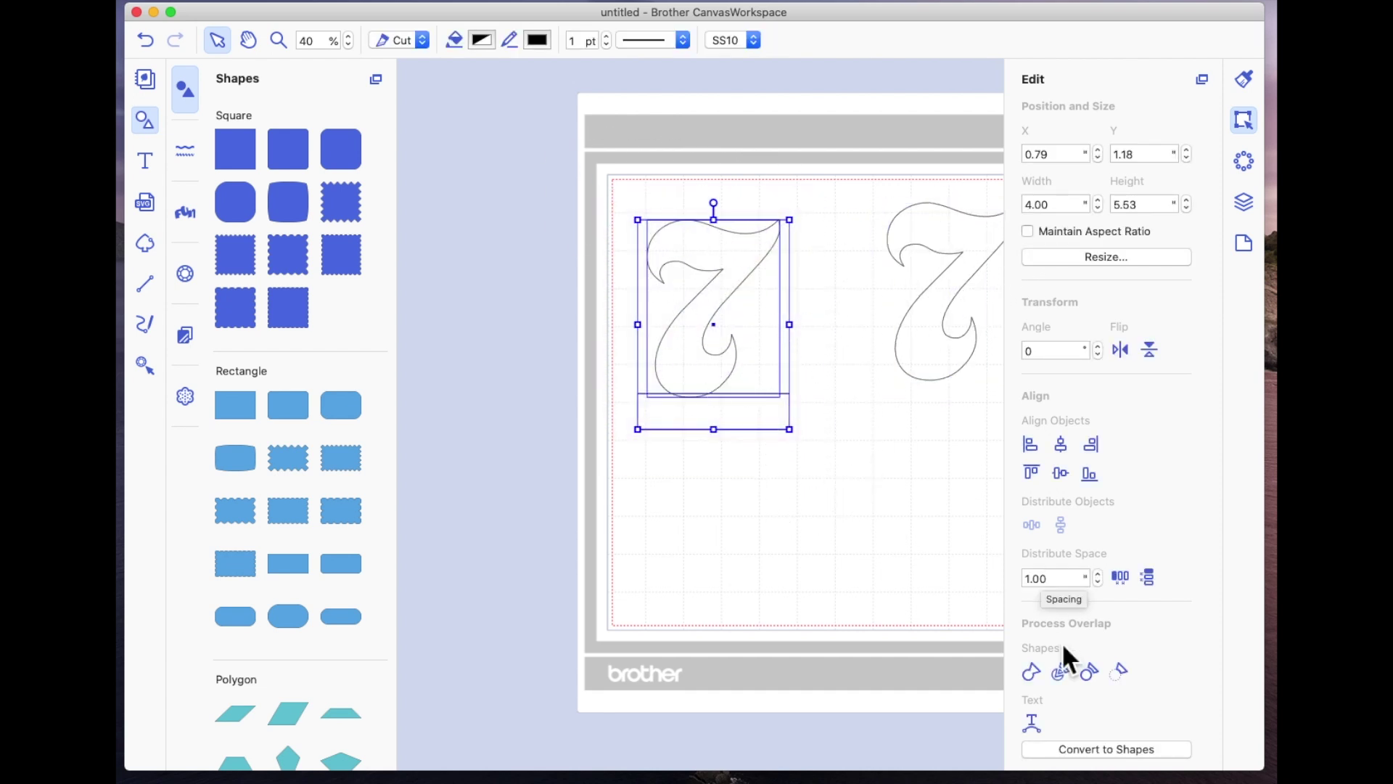
{"action": "left_click", "coordinate": [1033, 673]}
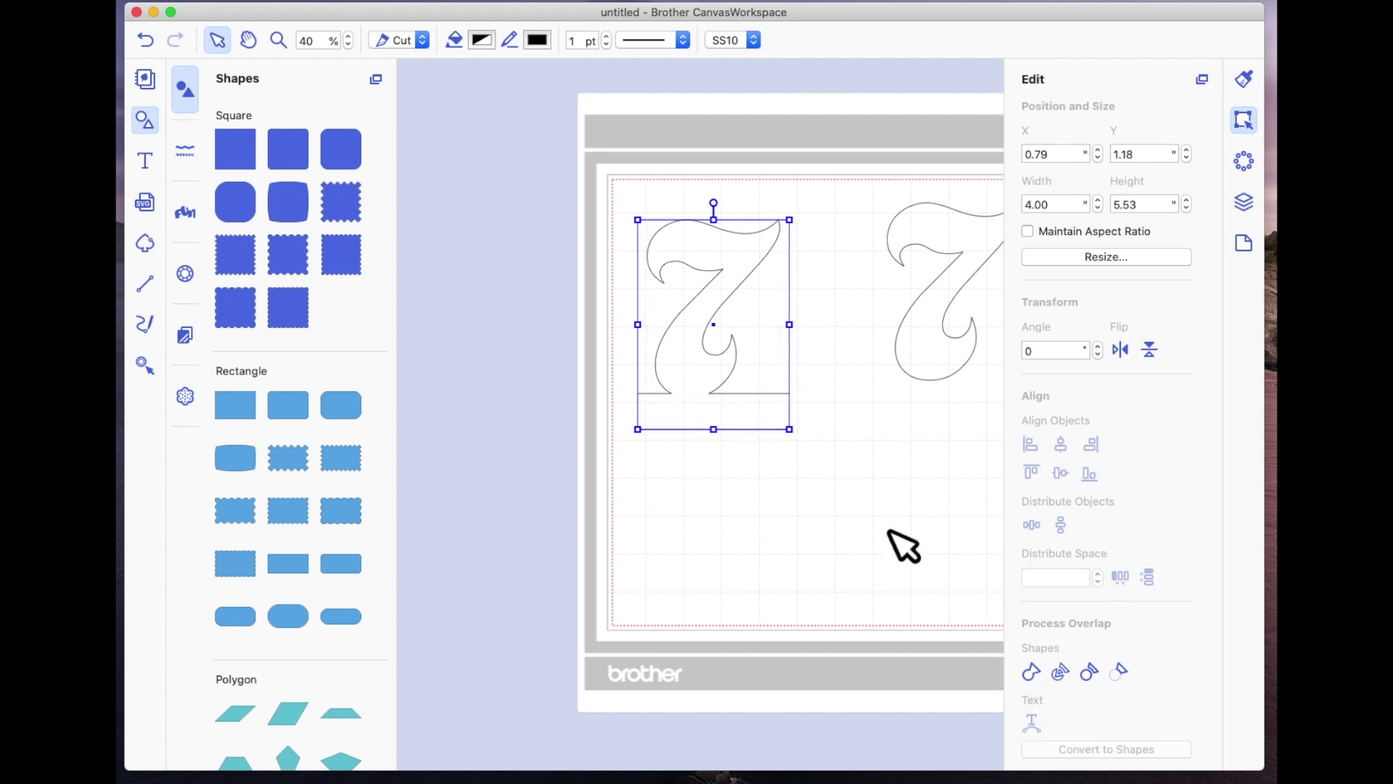
{"action": "left_click", "coordinate": [771, 251]}
{"action": "left_click", "coordinate": [777, 311]}
{"action": "left_click", "coordinate": [744, 299]}
Move the welded 7 down to the mat's lower-left corner, at about X 0.49 and Y 5.99 inches.
{"action": "left_click_drag", "start_coordinate": [744, 300], "coordinate": [739, 429]}
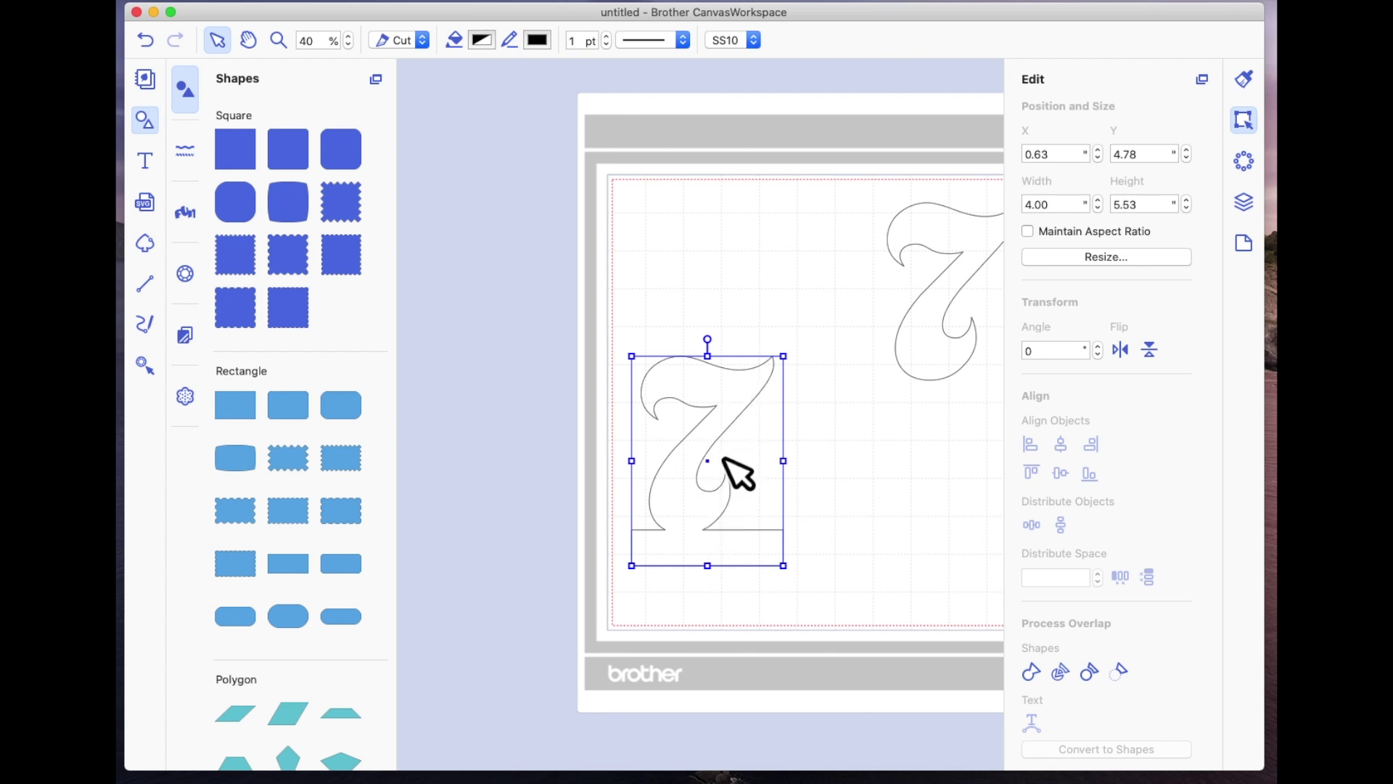
{"action": "left_click", "coordinate": [721, 498]}
{"action": "left_click_drag", "start_coordinate": [755, 444], "coordinate": [728, 485]}
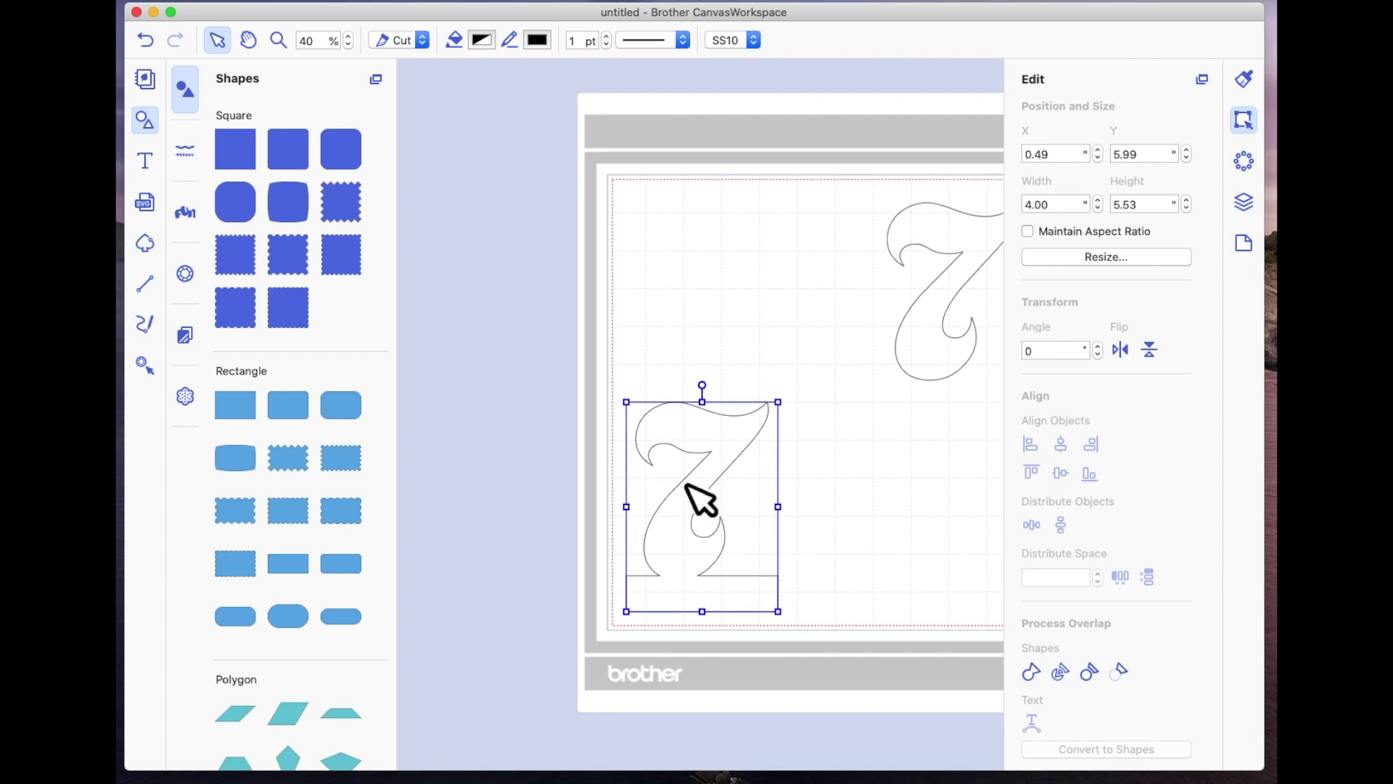
Duplicate the welded 7 and place the copy directly above the original, at about X 0.81 and Y 0.25 inches.
{"action": "right_click", "coordinate": [720, 474]}
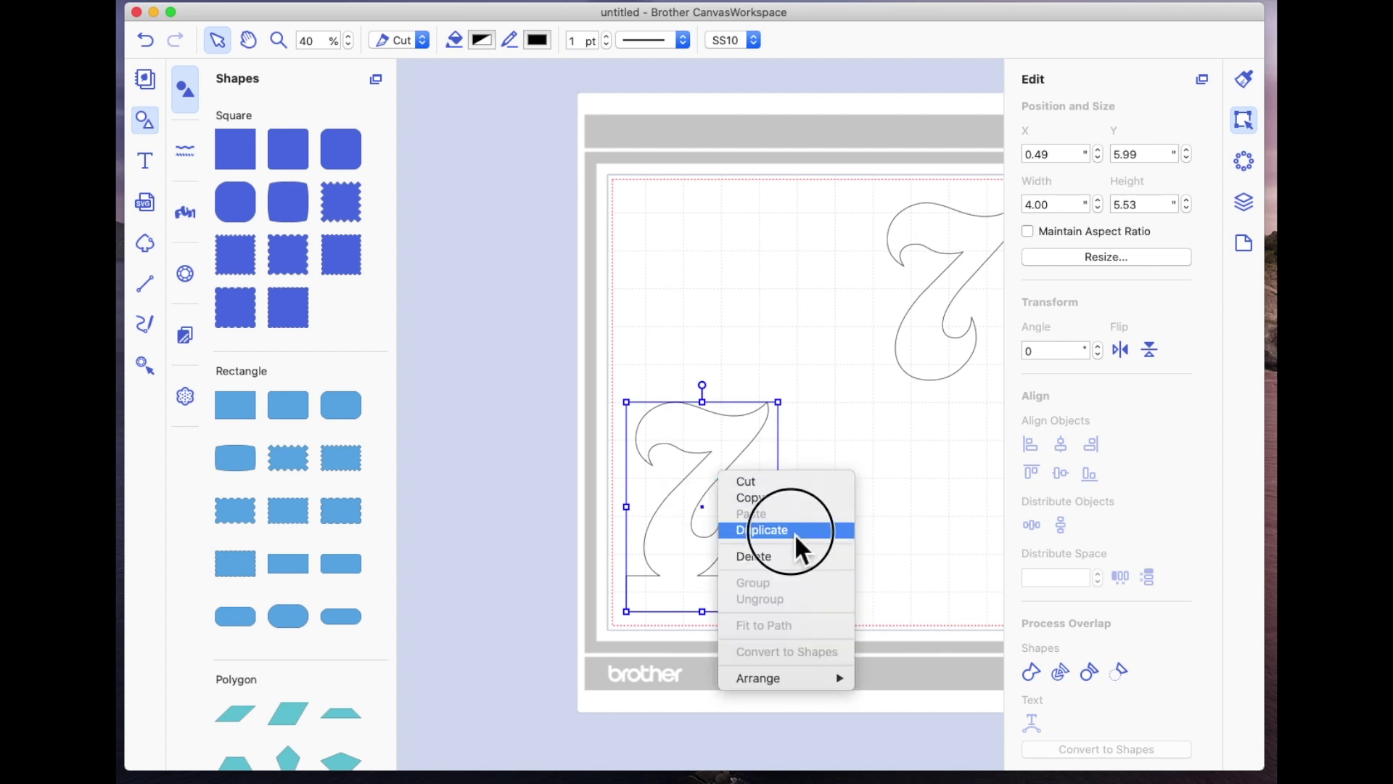
{"action": "left_click", "coordinate": [794, 533]}
{"action": "left_click_drag", "start_coordinate": [790, 498], "coordinate": [716, 253]}
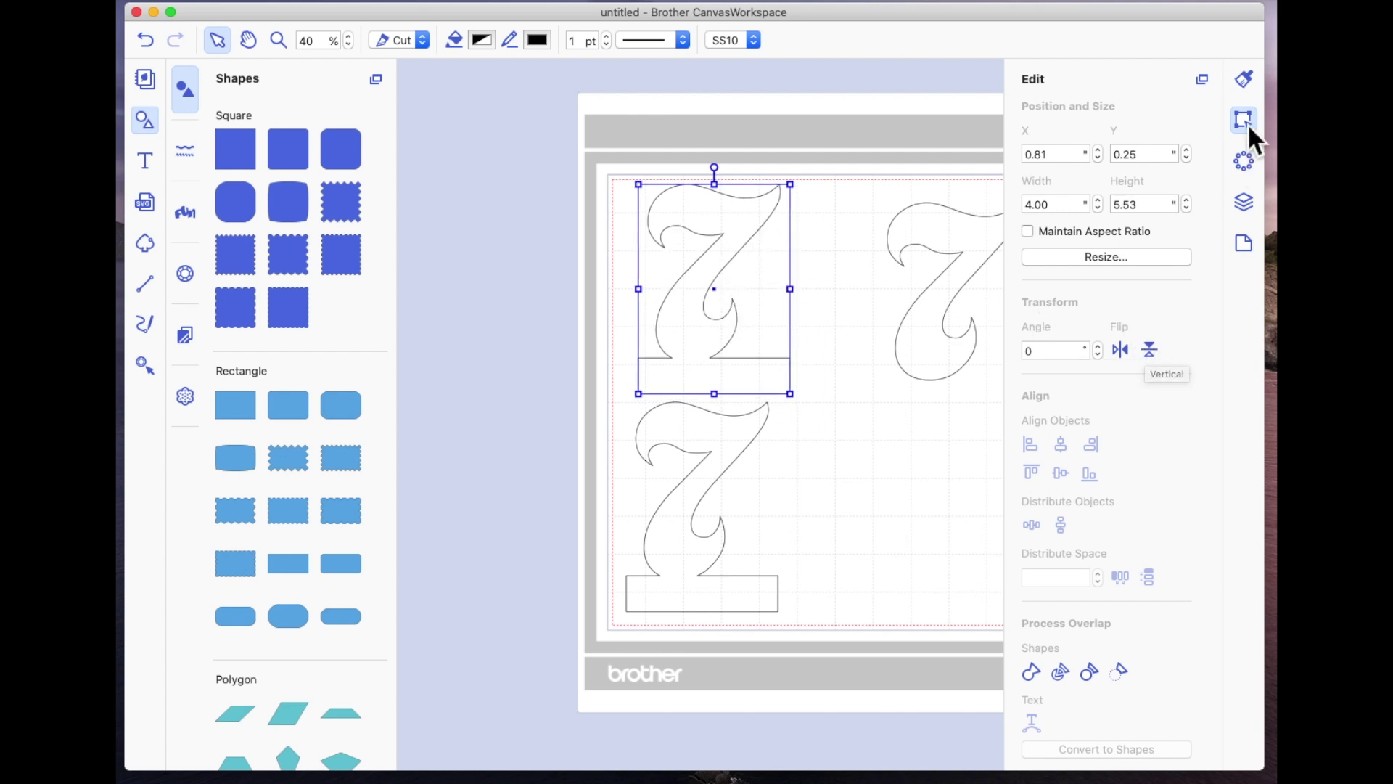
Flip the upper copy vertically and lower it to about Y 0.58 inches so the tops of the two 7s slightly overlap.
{"action": "left_click", "coordinate": [1153, 351]}
{"action": "left_click_drag", "start_coordinate": [745, 342], "coordinate": [732, 355]}
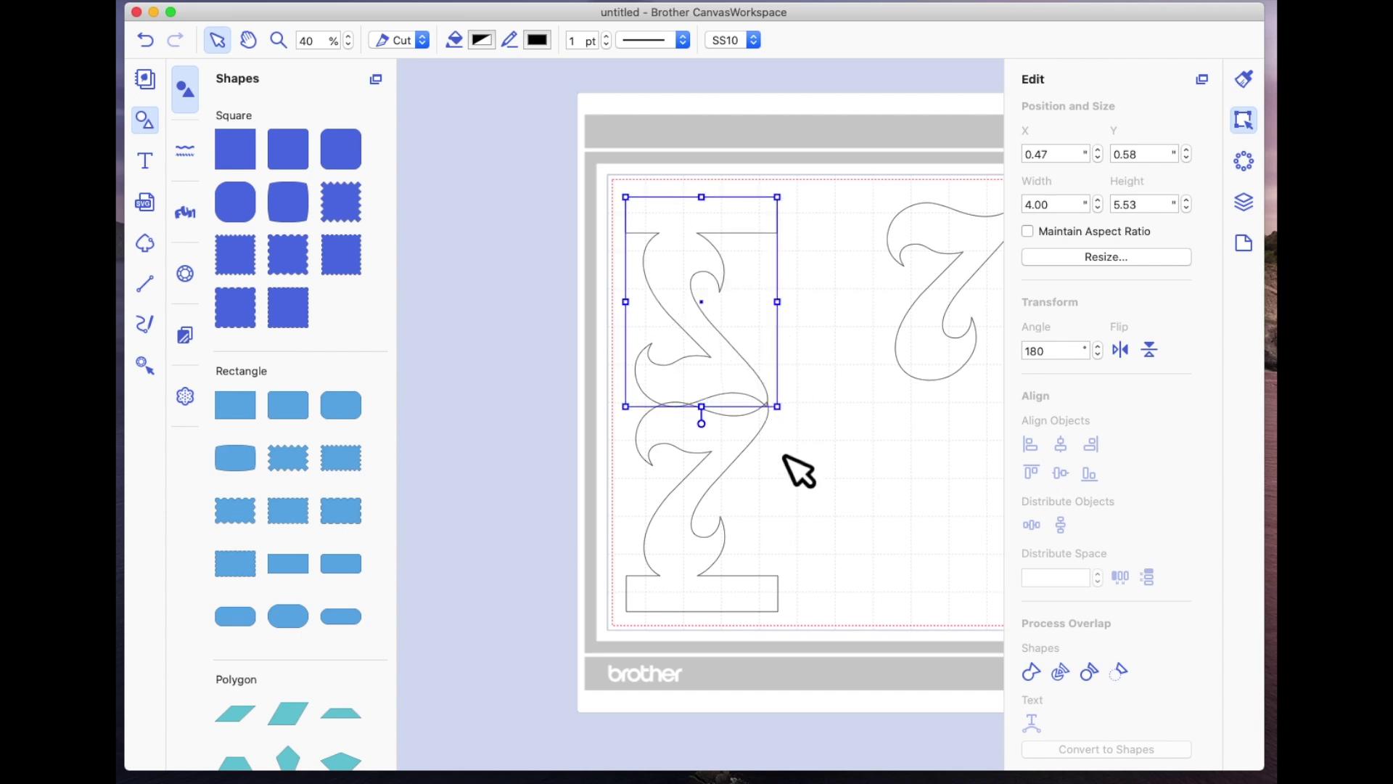
{"action": "left_click", "coordinate": [787, 460]}
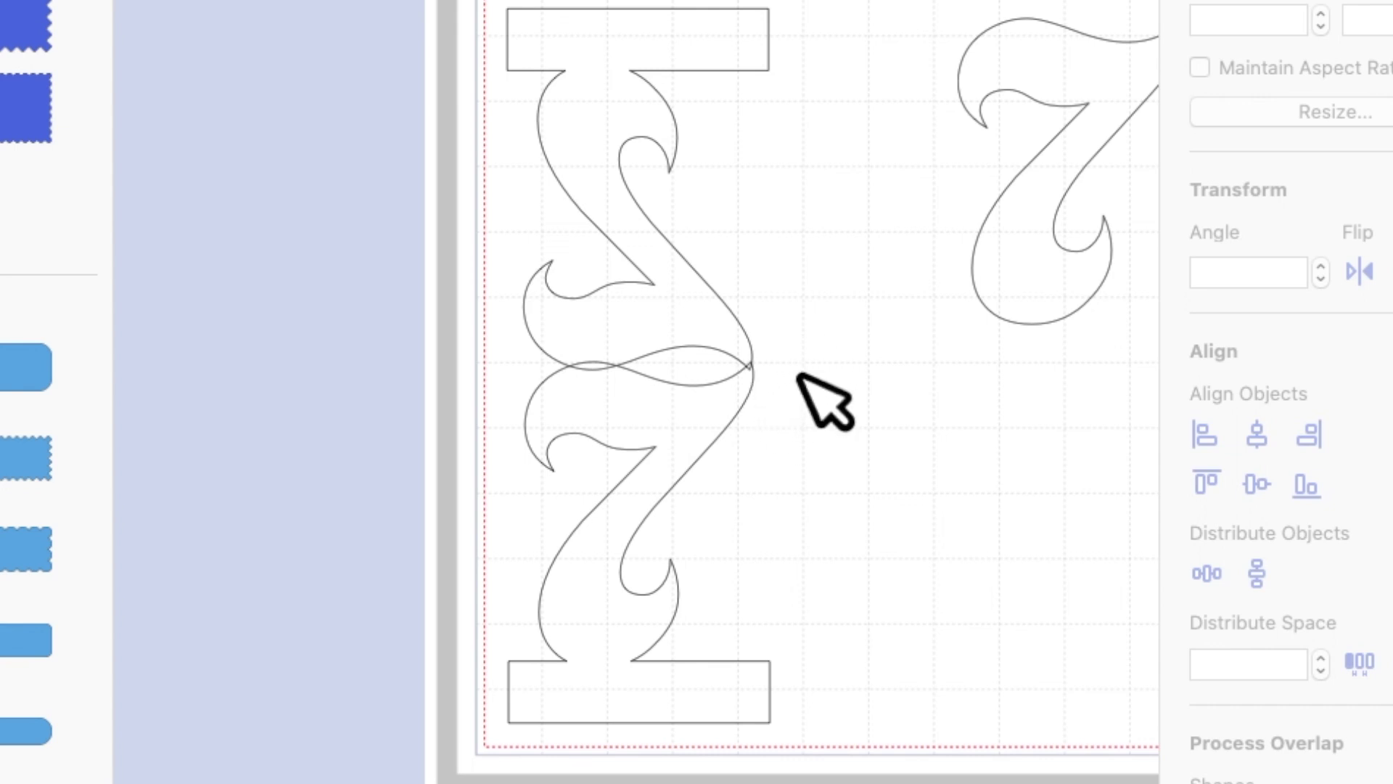
Centre the two mirrored 7 shapes on each other horizontally and weld them into one piece.
{"action": "left_click_drag", "start_coordinate": [400, 2], "coordinate": [793, 780]}
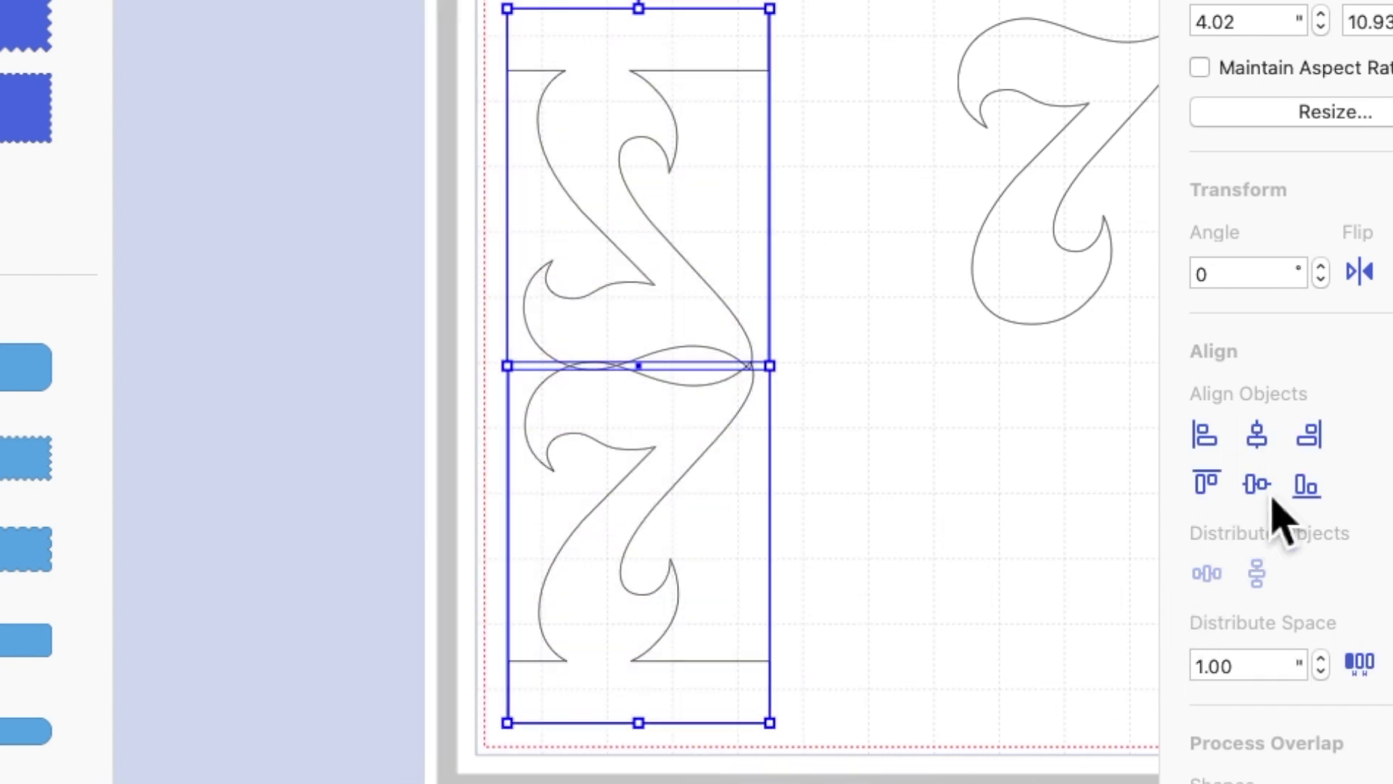
{"action": "left_click", "coordinate": [1264, 446]}
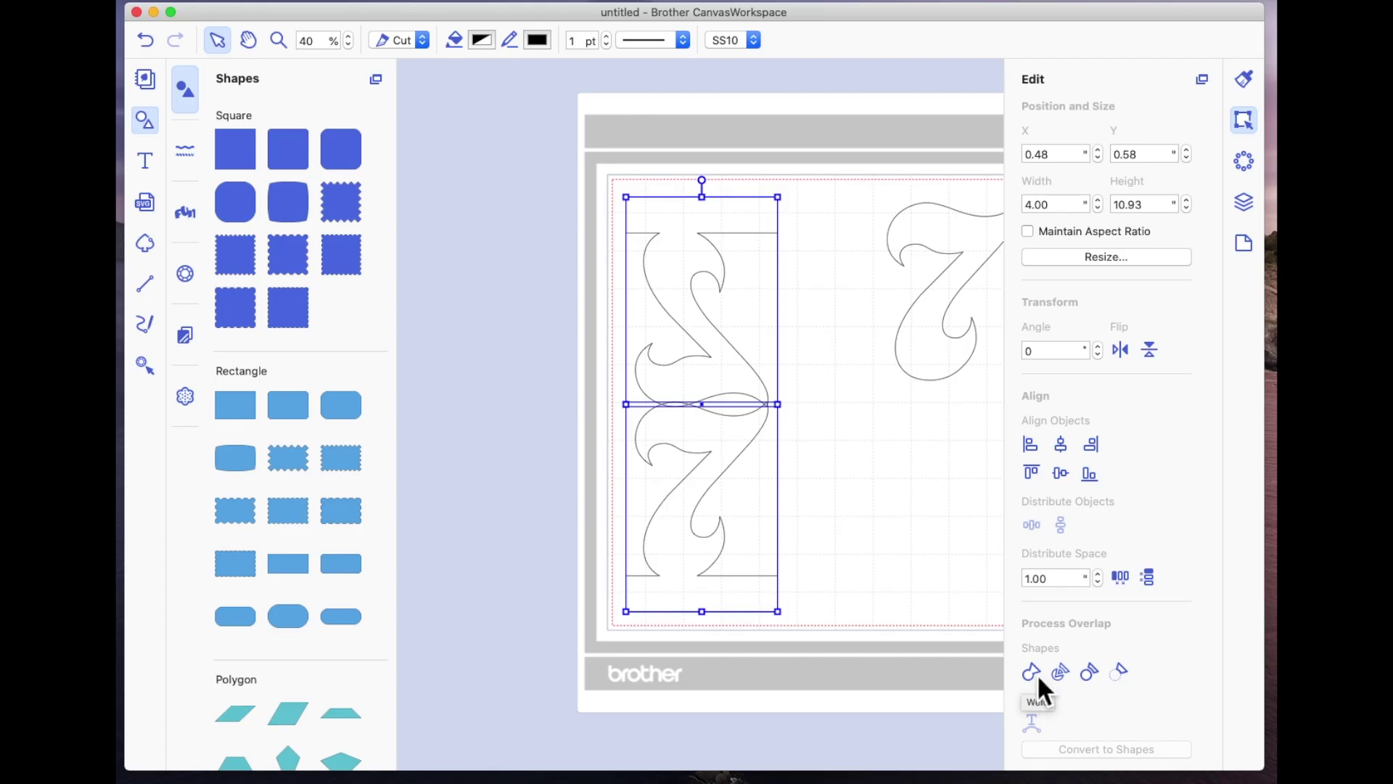
{"action": "left_click", "coordinate": [1039, 677]}
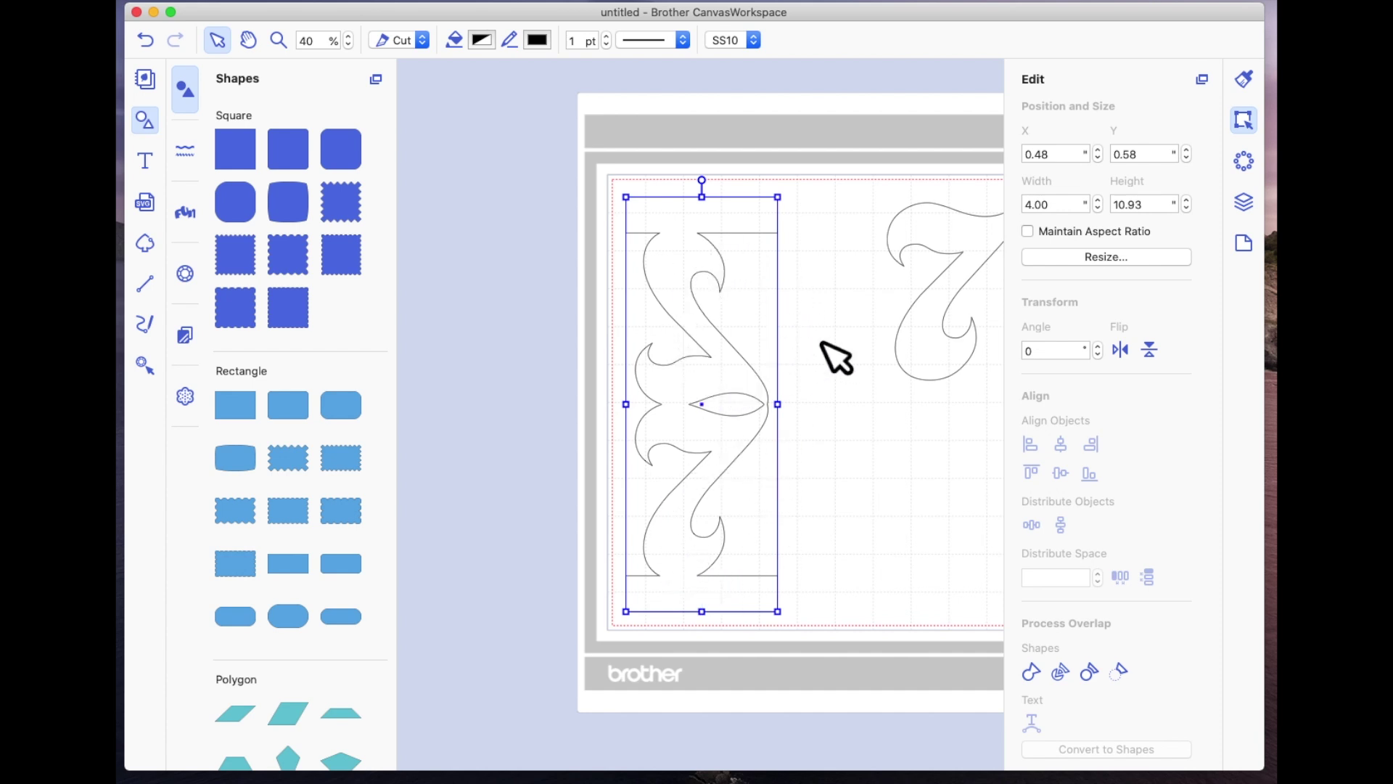
Move the spare 7 beside the upper half of the welded shape, at about X 5.51 and Y 1.34 inches.
{"action": "left_click_drag", "start_coordinate": [943, 263], "coordinate": [894, 284]}
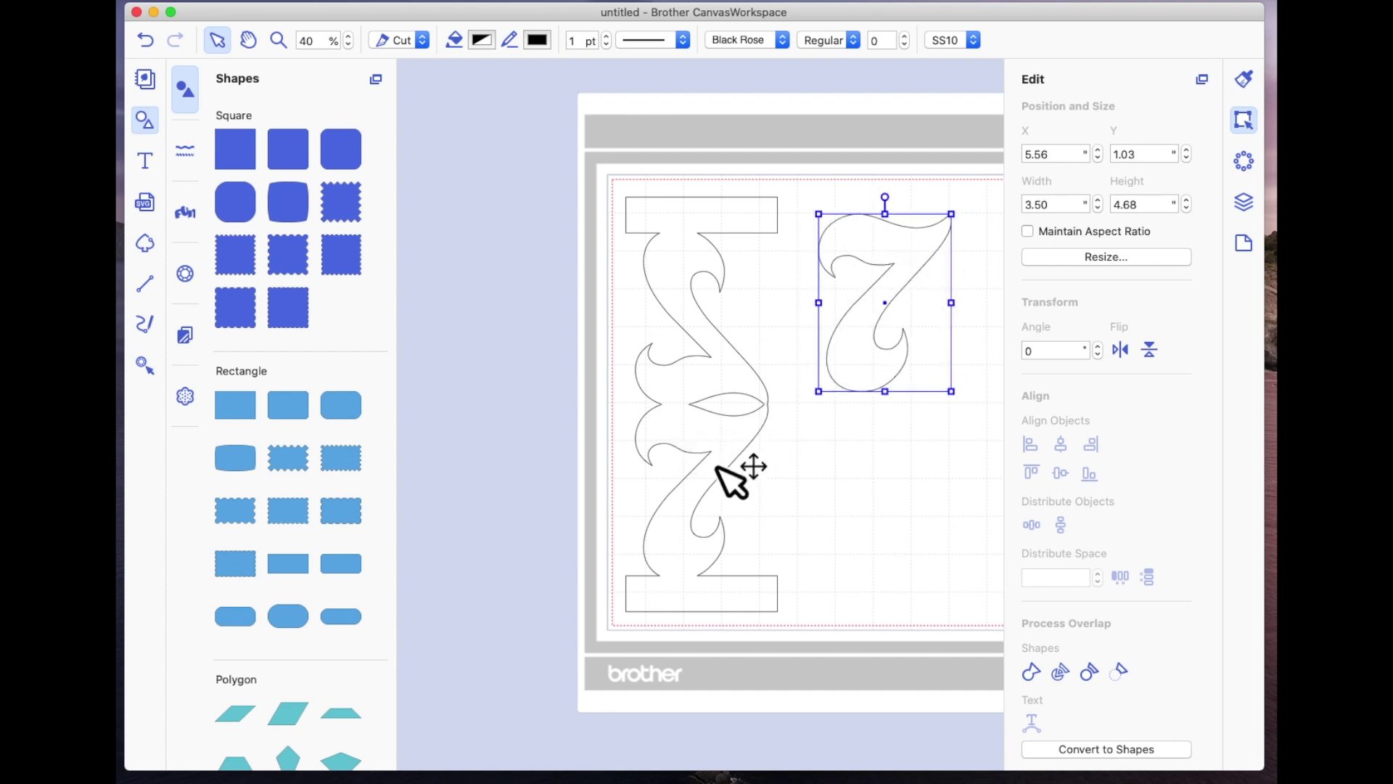
{"action": "left_click_drag", "start_coordinate": [897, 311], "coordinate": [887, 436]}
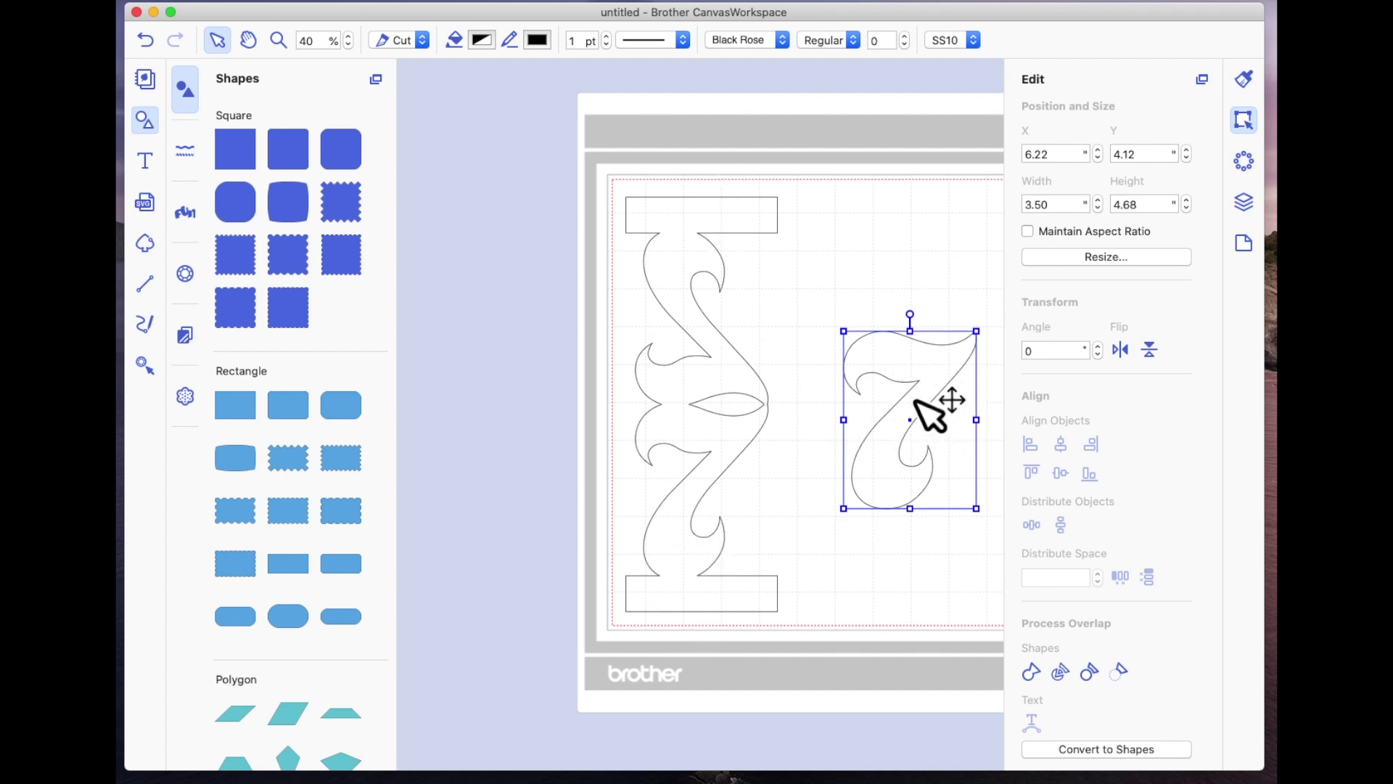
{"action": "left_click_drag", "start_coordinate": [903, 407], "coordinate": [940, 433]}
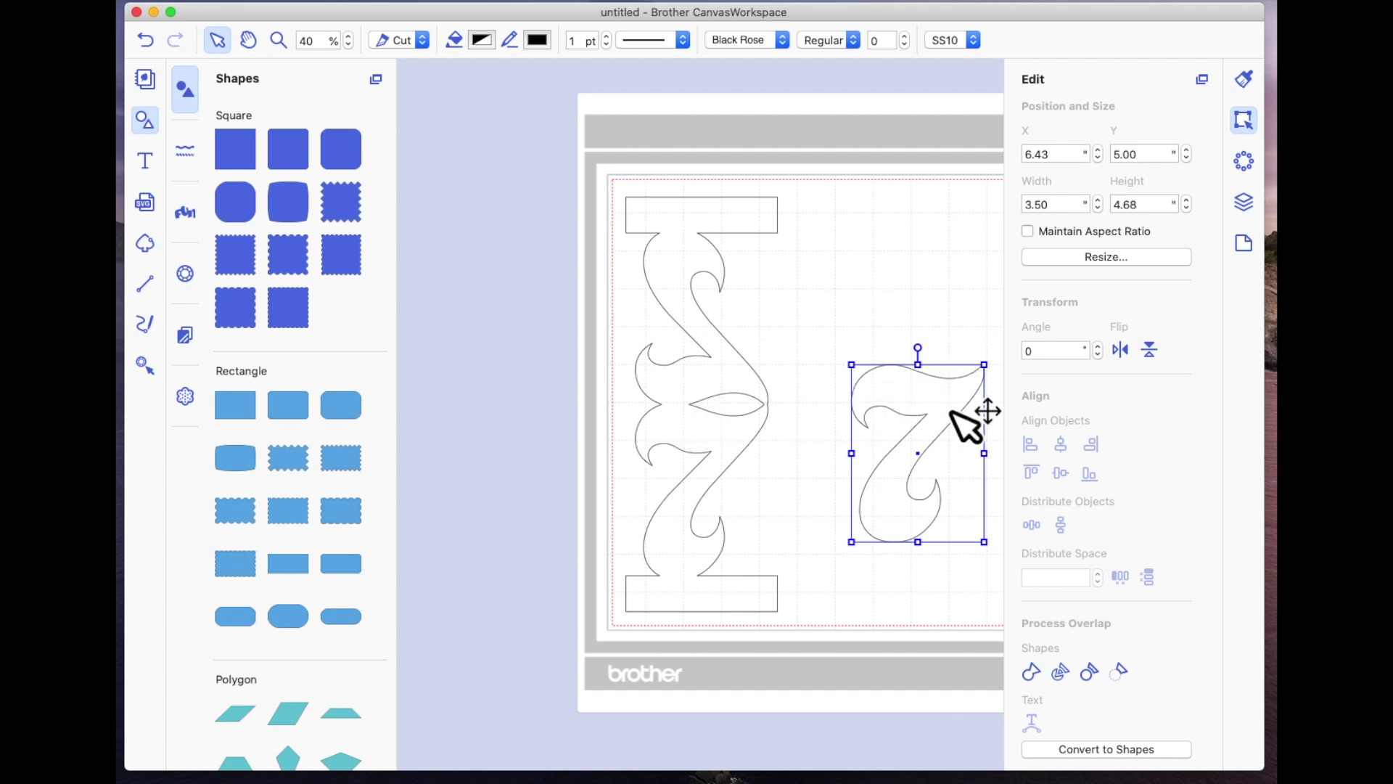
{"action": "left_click_drag", "start_coordinate": [958, 434], "coordinate": [926, 375]}
{"action": "left_click_drag", "start_coordinate": [919, 297], "coordinate": [919, 291]}
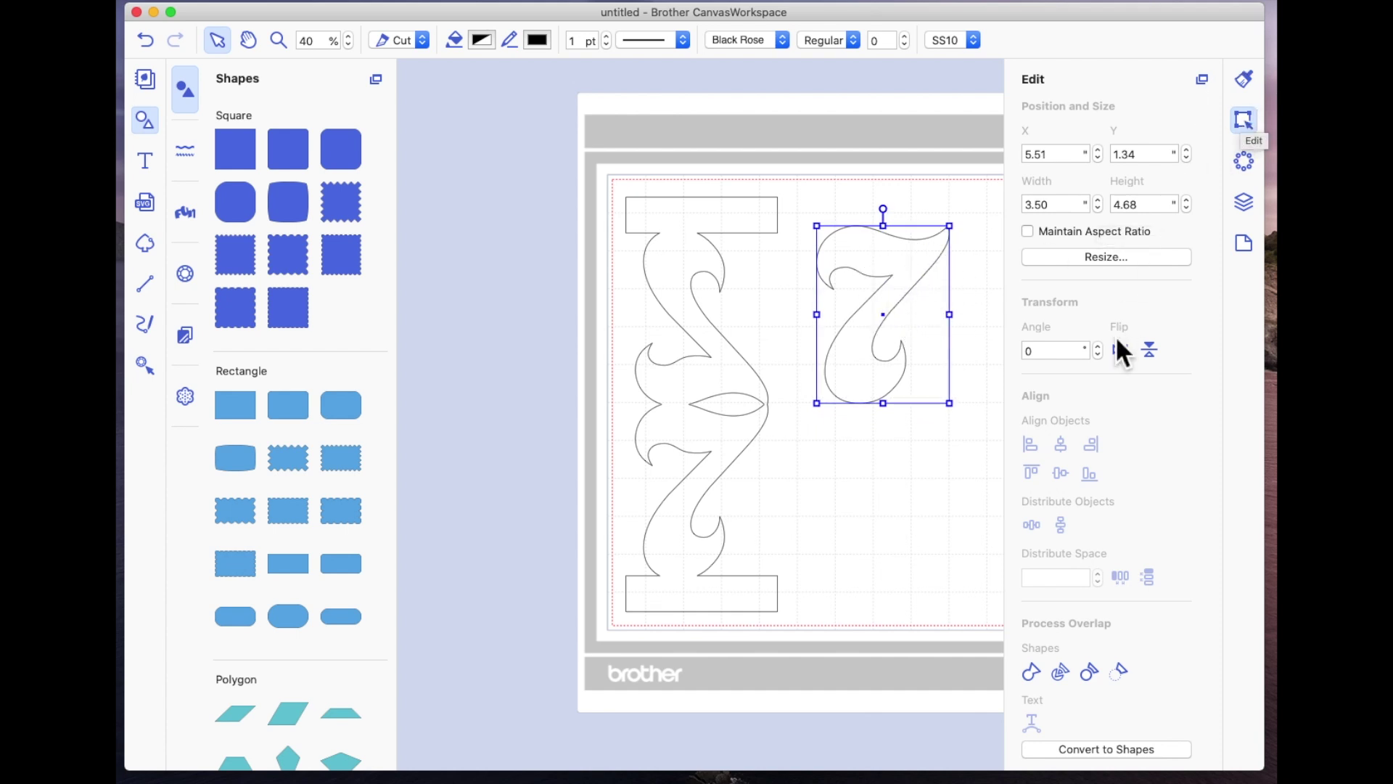
Create an inward offset line of the spare 7 with 0.04 inch spacing and round corners, leaving the original line as is.
{"action": "scroll", "coordinate": [1117, 335], "scroll_direction": "down", "scroll_amount": 2}
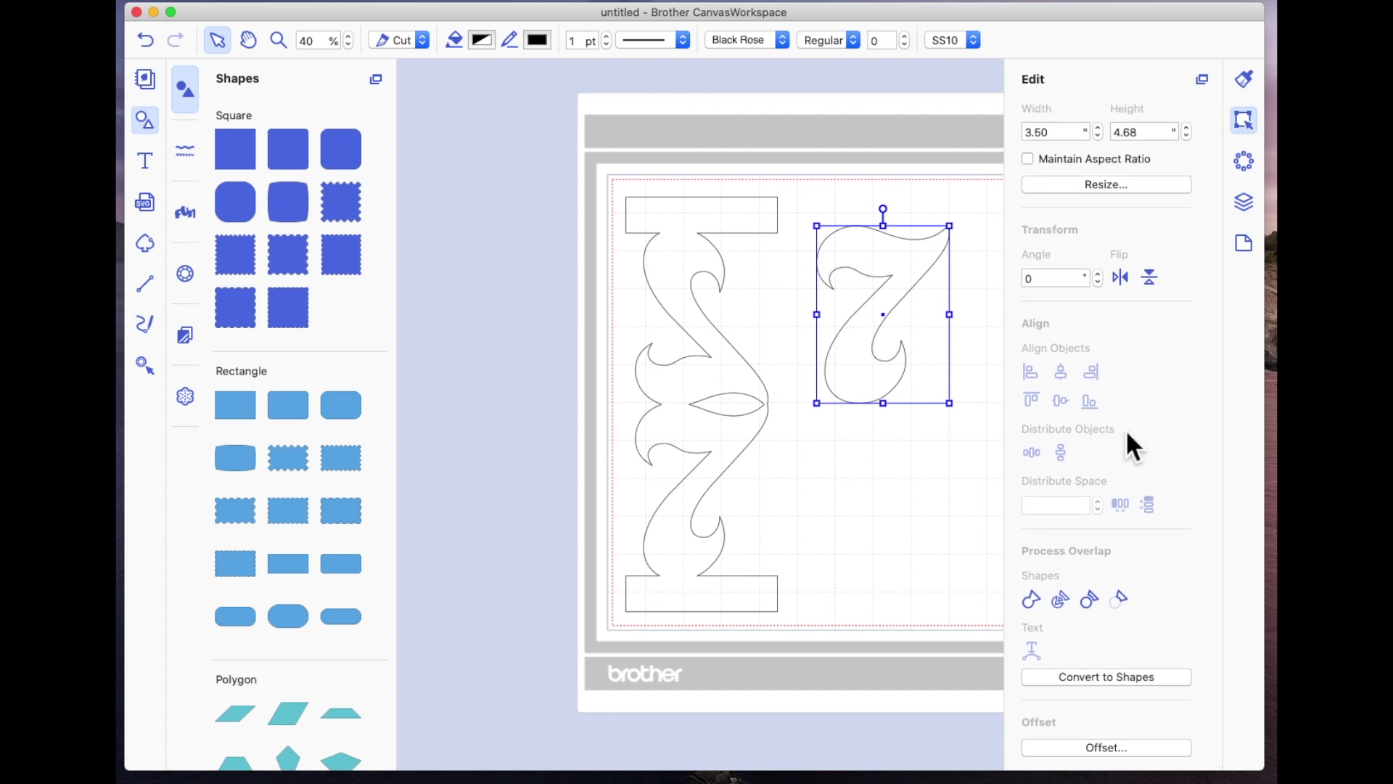
{"action": "left_click", "coordinate": [1113, 748]}
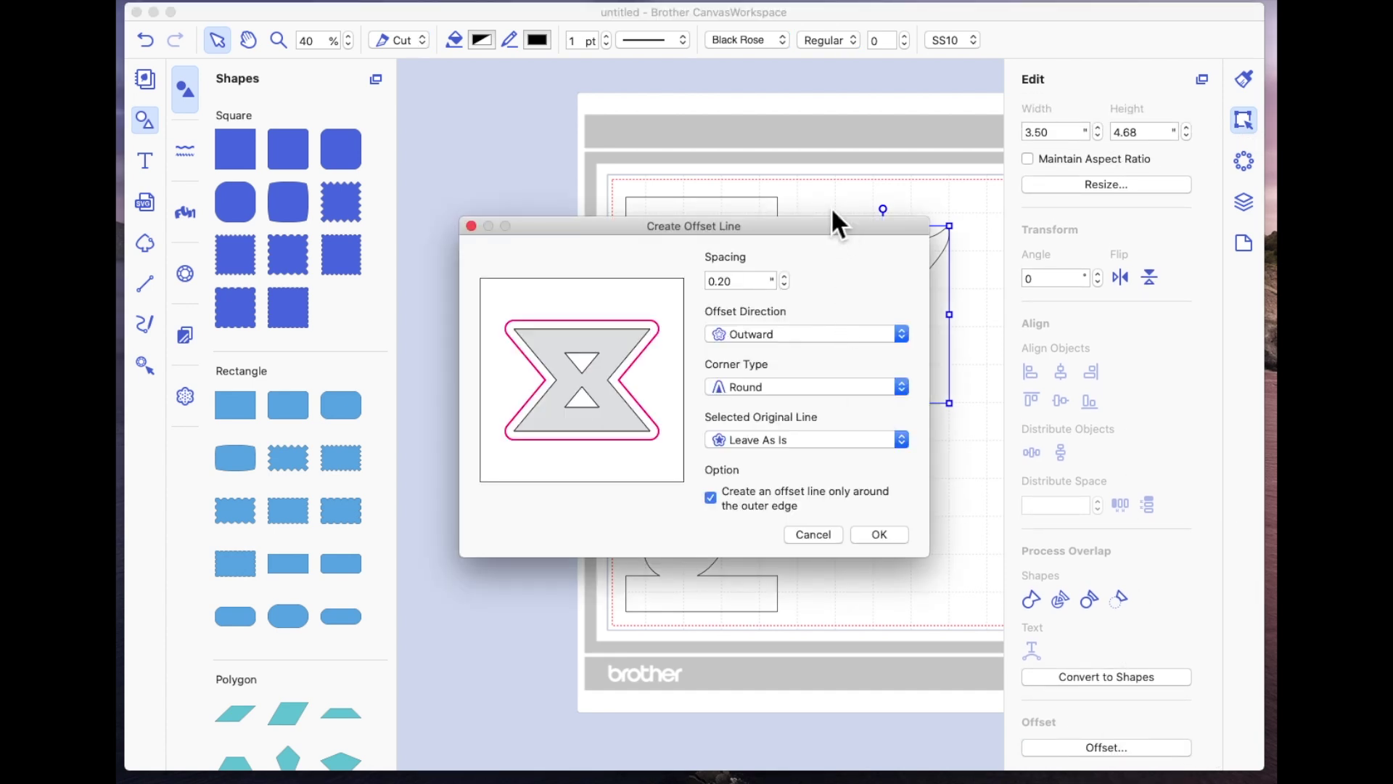
{"action": "left_click_drag", "start_coordinate": [833, 227], "coordinate": [881, 420]}
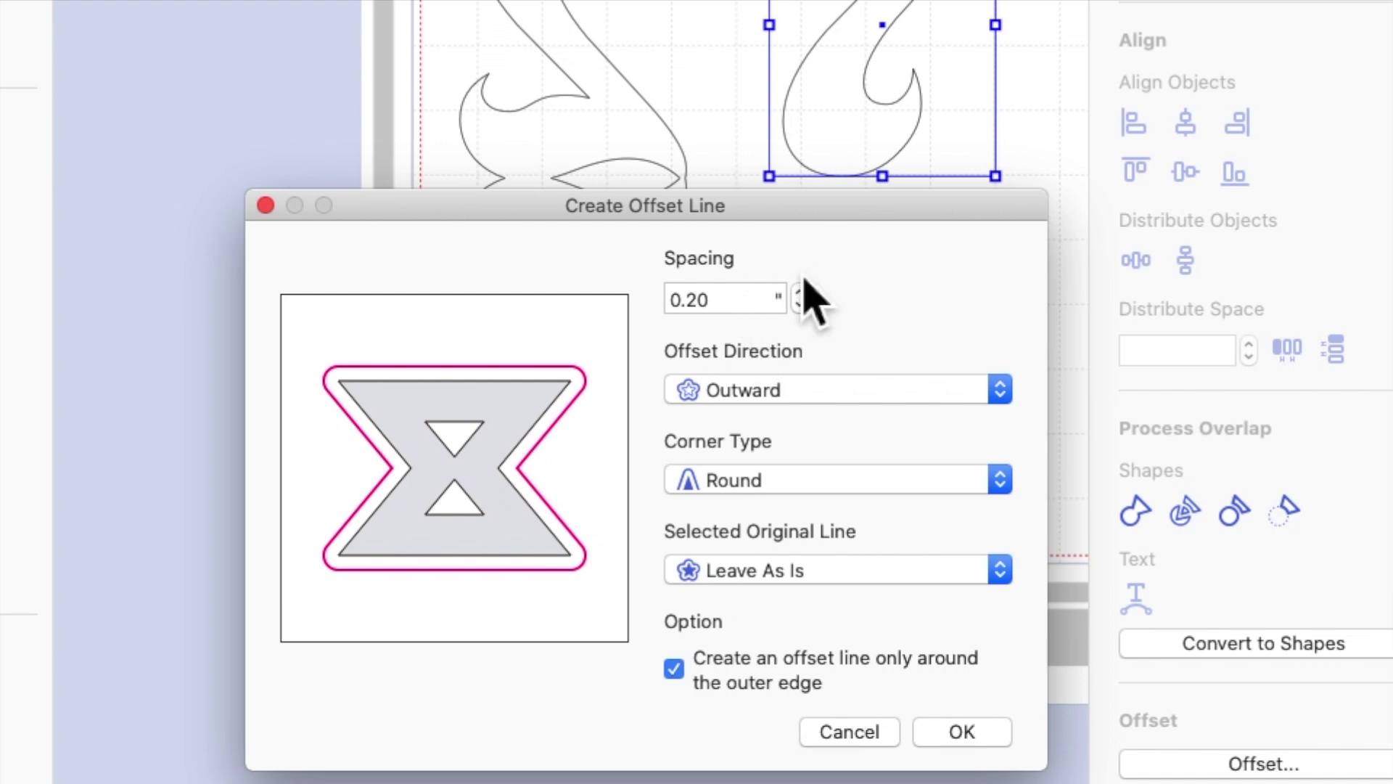
{"action": "left_click", "coordinate": [800, 307]}
{"action": "left_click", "coordinate": [801, 308]}
{"action": "left_click", "coordinate": [800, 307]}
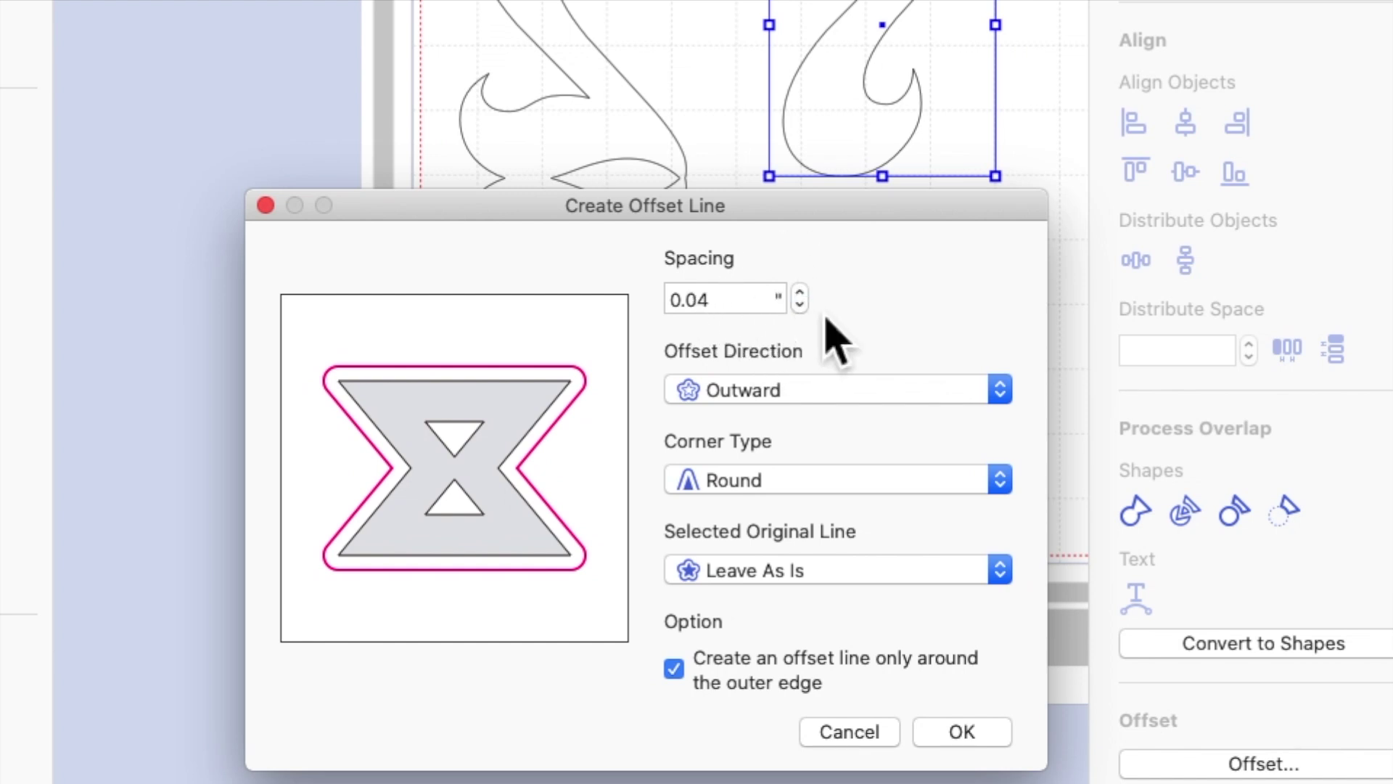
{"action": "left_click", "coordinate": [1002, 396]}
{"action": "left_click", "coordinate": [796, 424]}
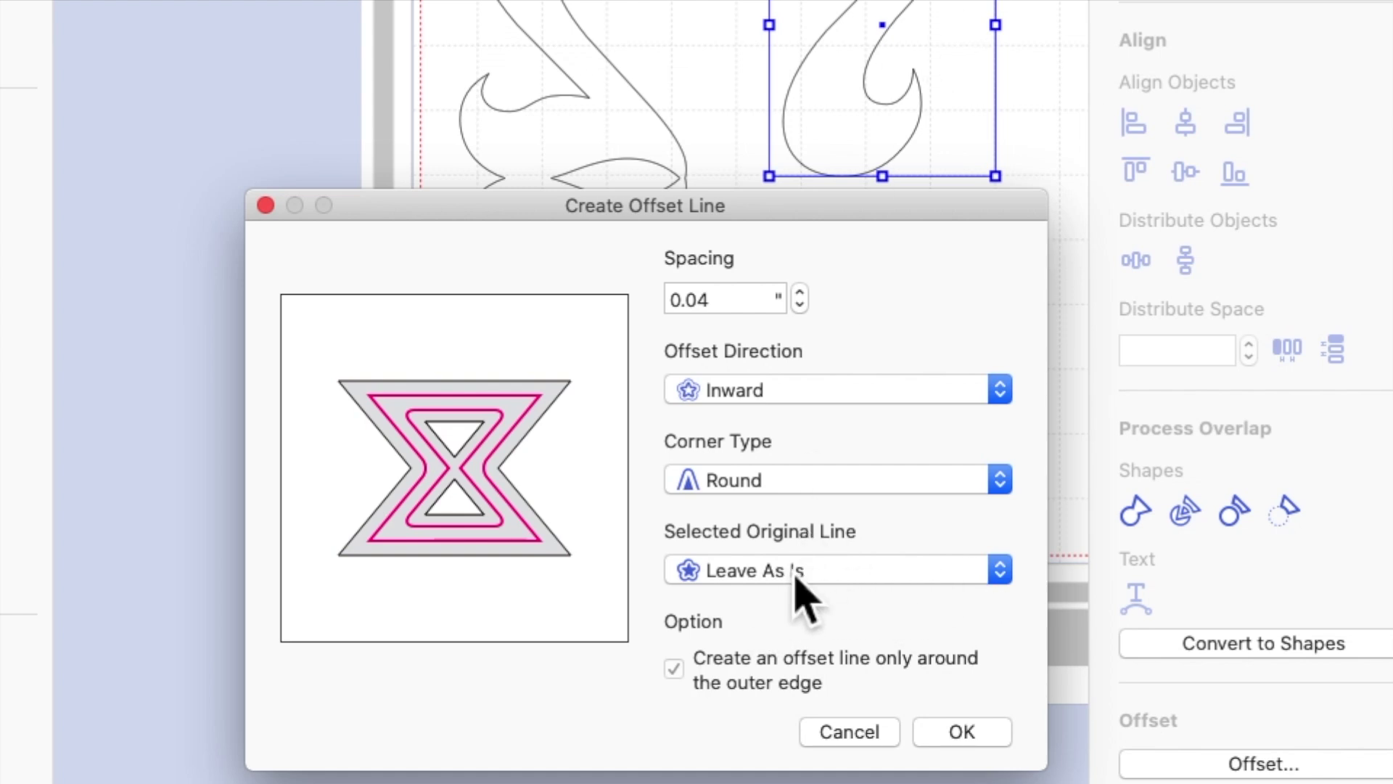
{"action": "left_click", "coordinate": [965, 733]}
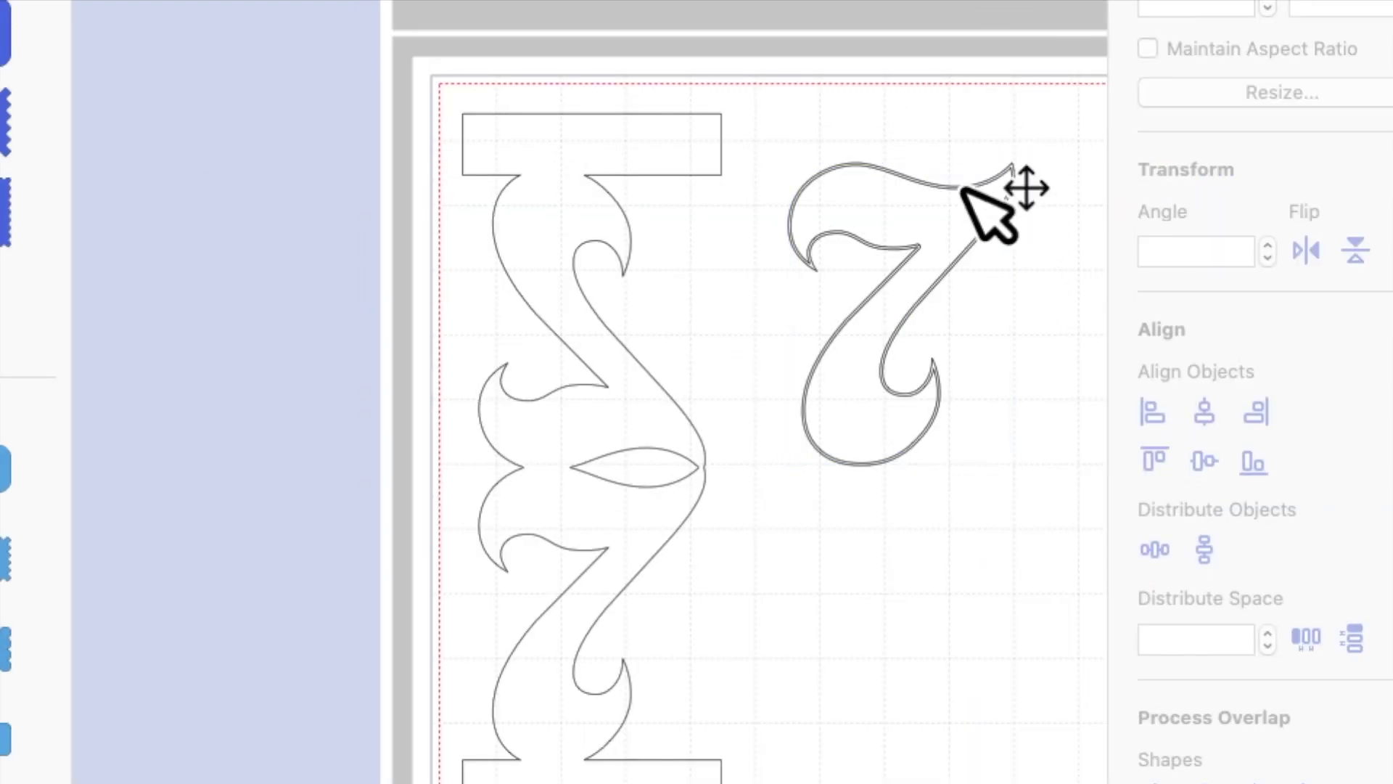
Move the smaller offset 7 below the spare 7, then select the spare 7.
{"action": "left_click_drag", "start_coordinate": [910, 205], "coordinate": [927, 573]}
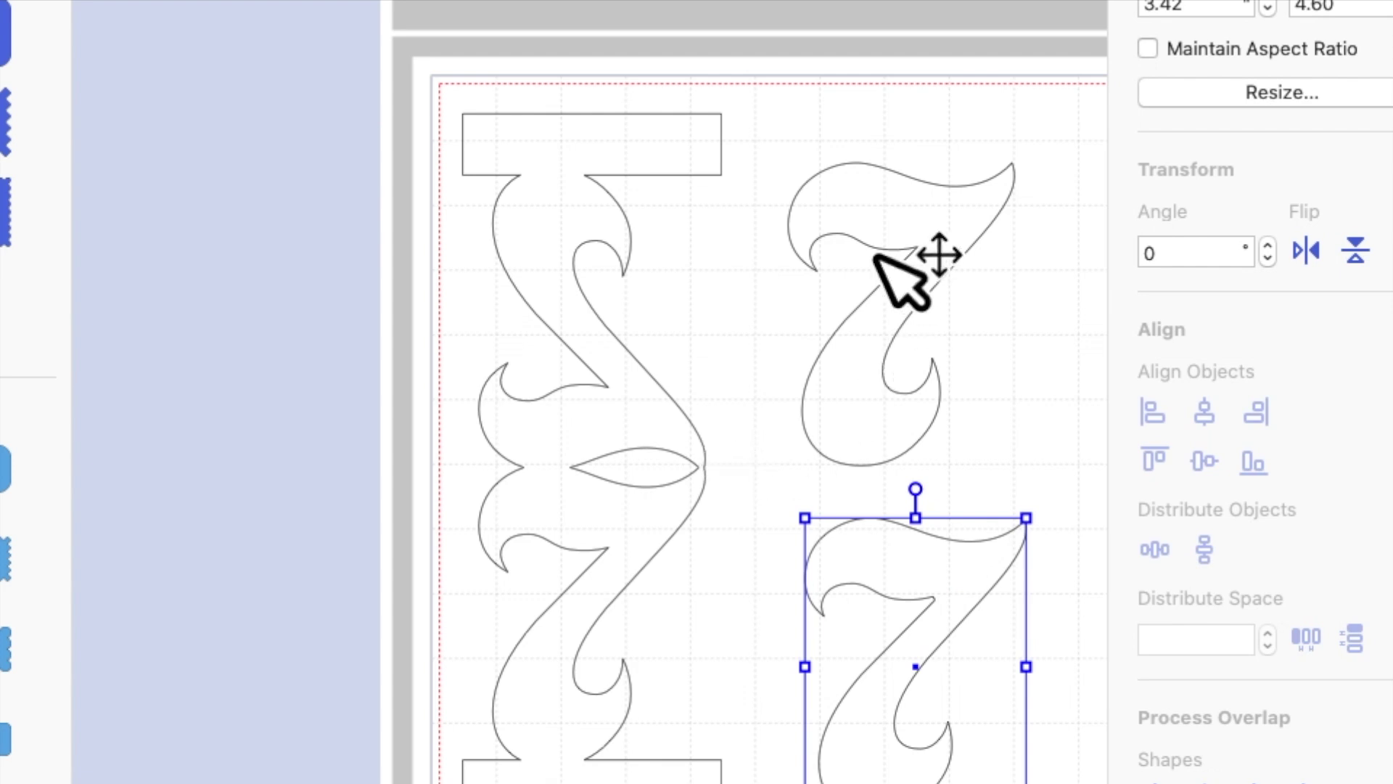
{"action": "left_click", "coordinate": [916, 210]}
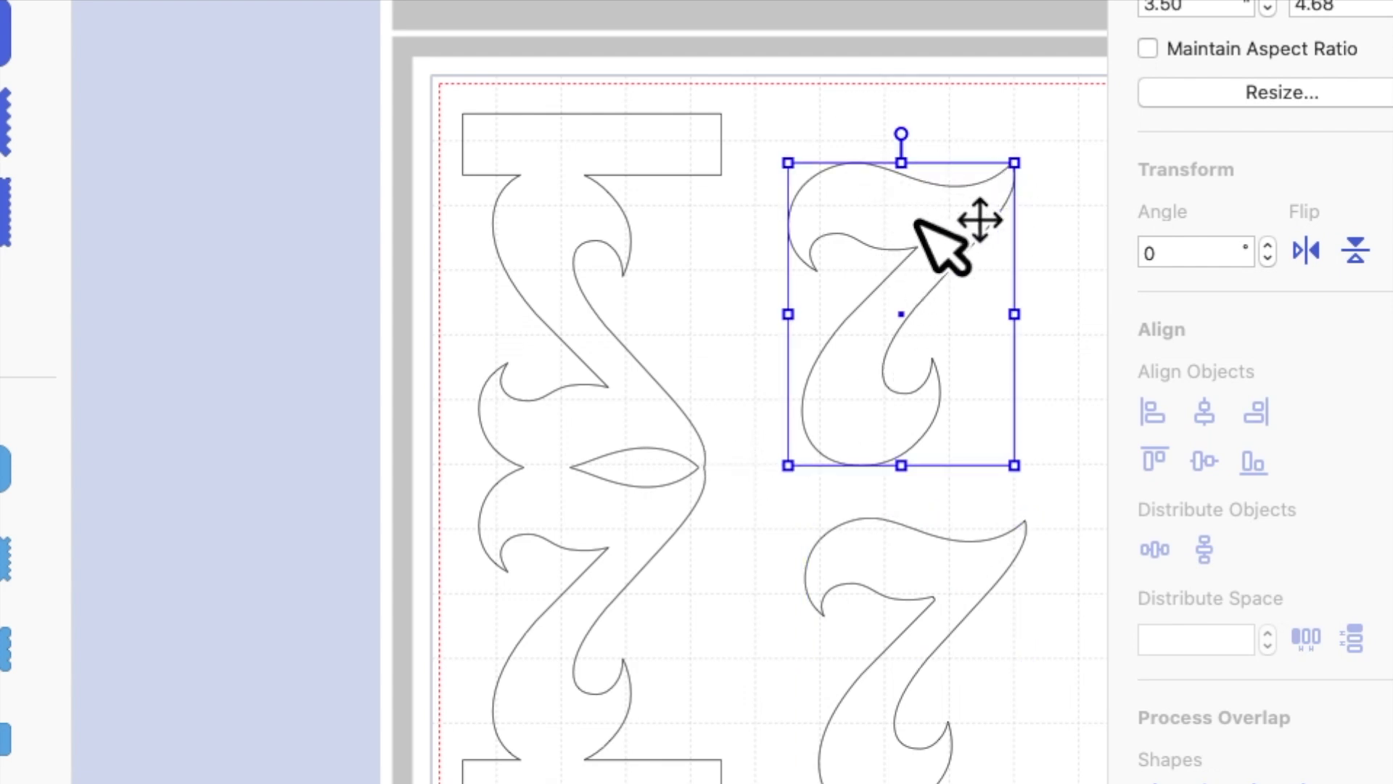
Stack the full-size 7 and the smaller inset 7, recoloured Strawberry, over the lower half of the welded card shape.
{"action": "left_click_drag", "start_coordinate": [915, 238], "coordinate": [640, 508]}
{"action": "left_click_drag", "start_coordinate": [915, 544], "coordinate": [915, 439]}
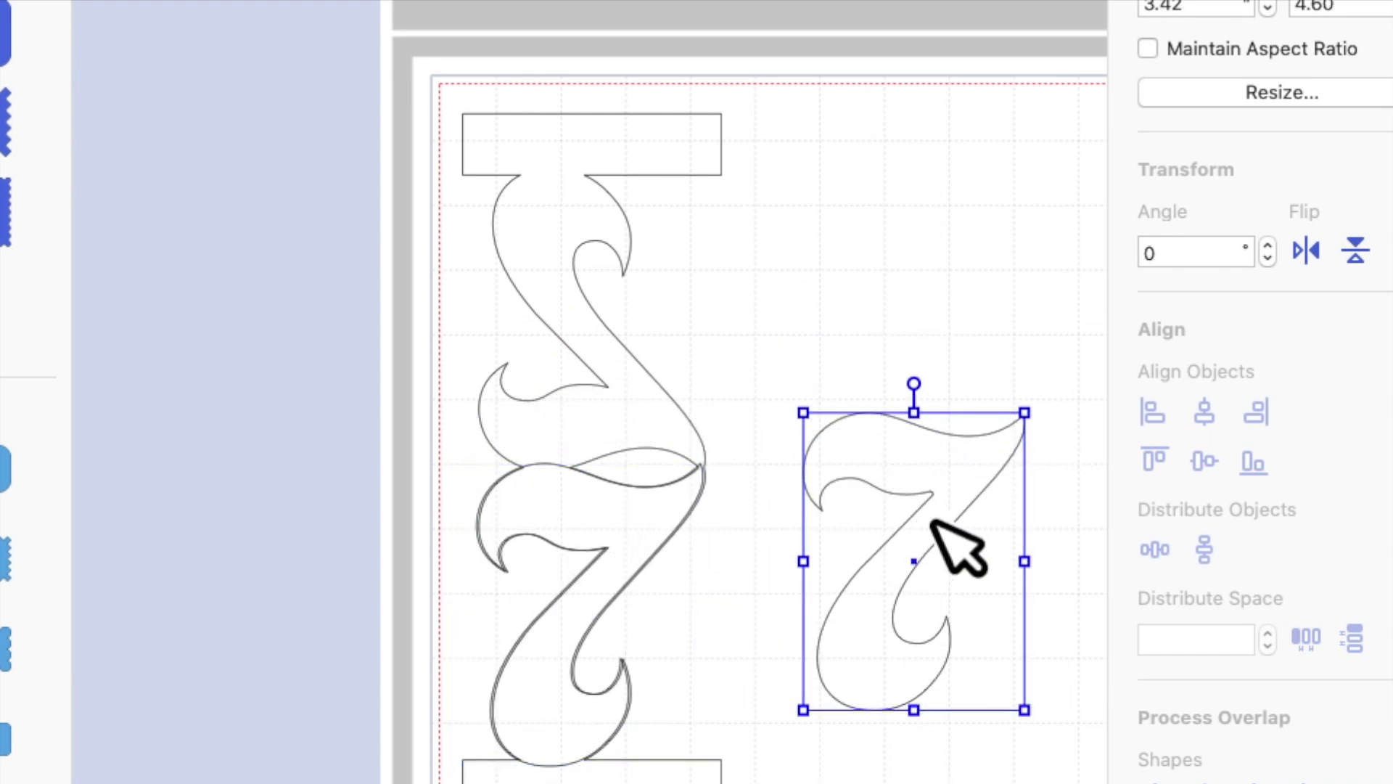
{"action": "key", "text": "super+shift+c"}
{"action": "left_click", "coordinate": [151, 486]}
{"action": "left_click_drag", "start_coordinate": [962, 457], "coordinate": [637, 510]}
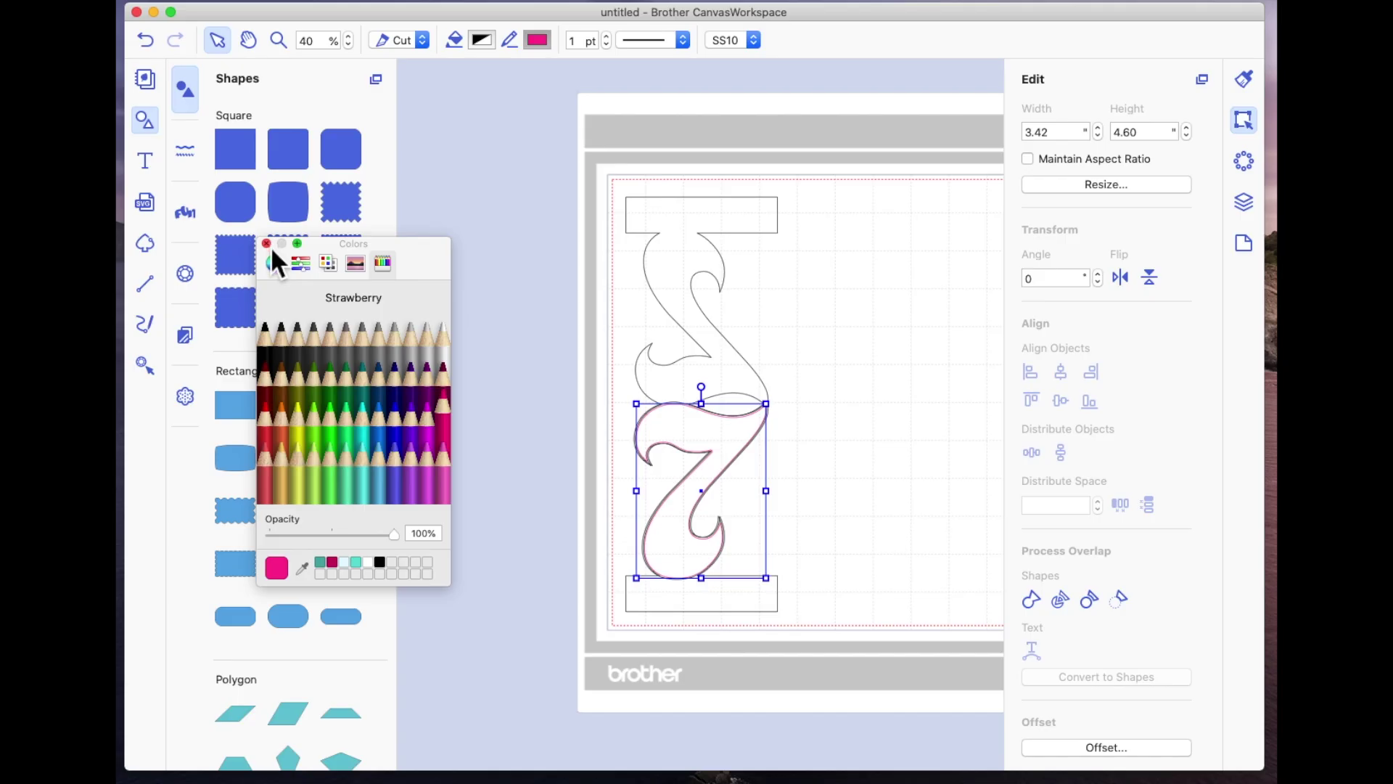
{"action": "left_click", "coordinate": [272, 246]}
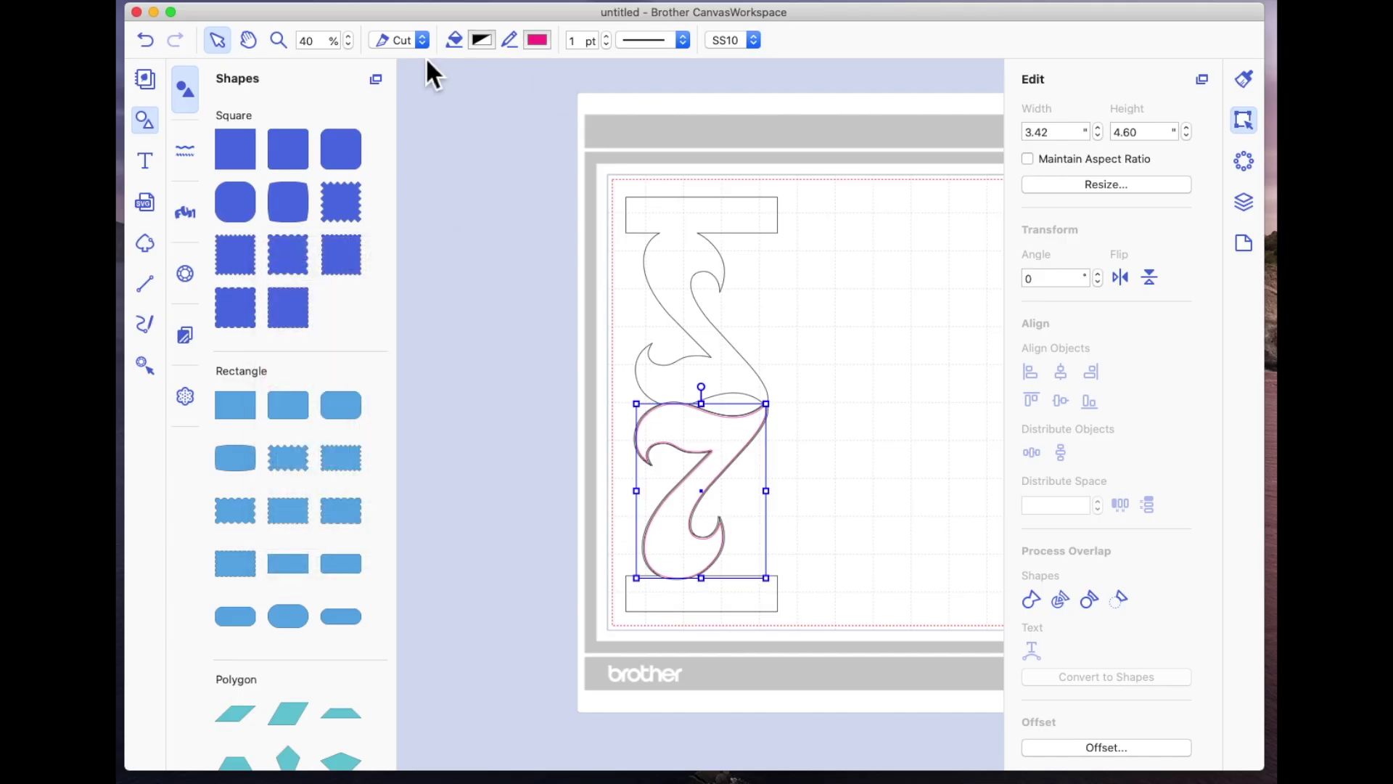
Examine the margin between the Strawberry inset 7 and the full-size 7 on the lower half of the card.
{"action": "left_click", "coordinate": [278, 41]}
{"action": "left_click_drag", "start_coordinate": [618, 382], "coordinate": [813, 647]}
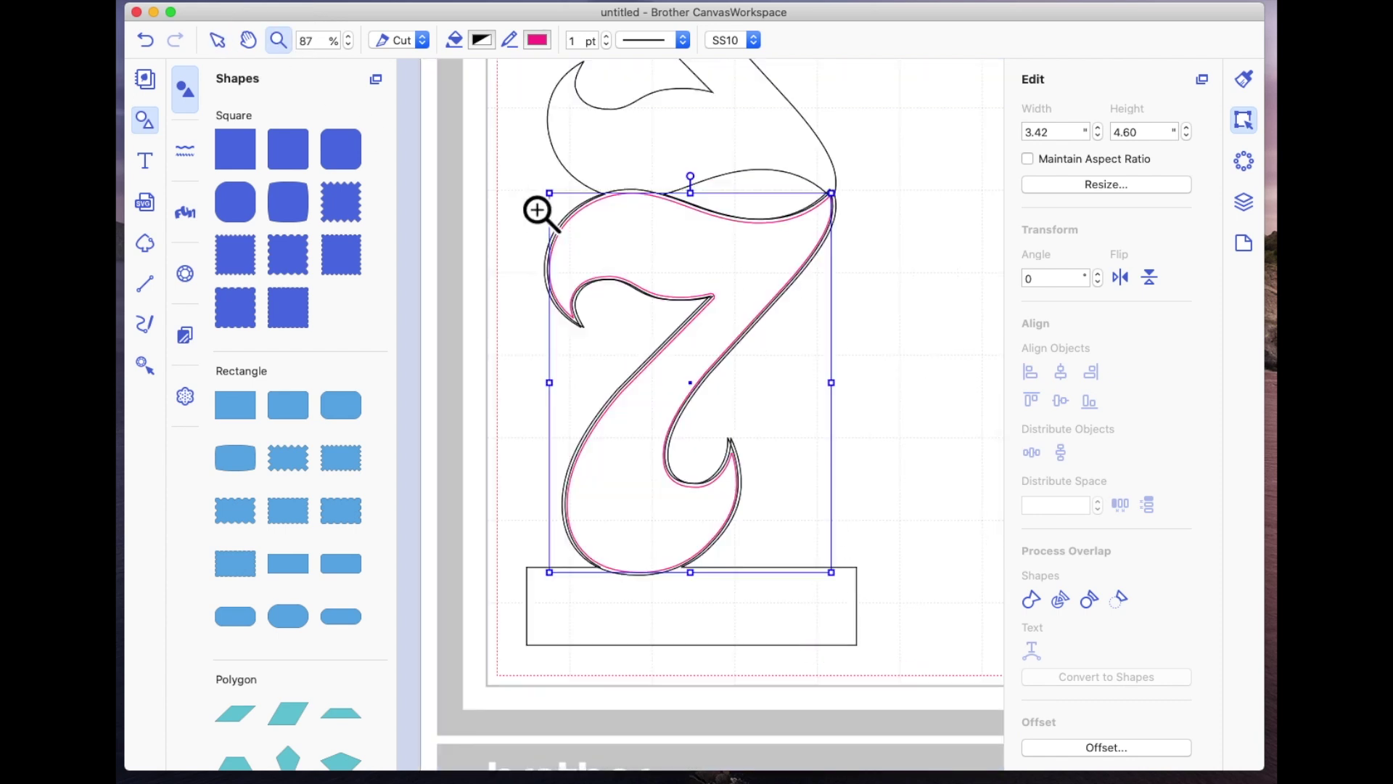
{"action": "left_click", "coordinate": [216, 40]}
{"action": "left_click", "coordinate": [918, 323]}
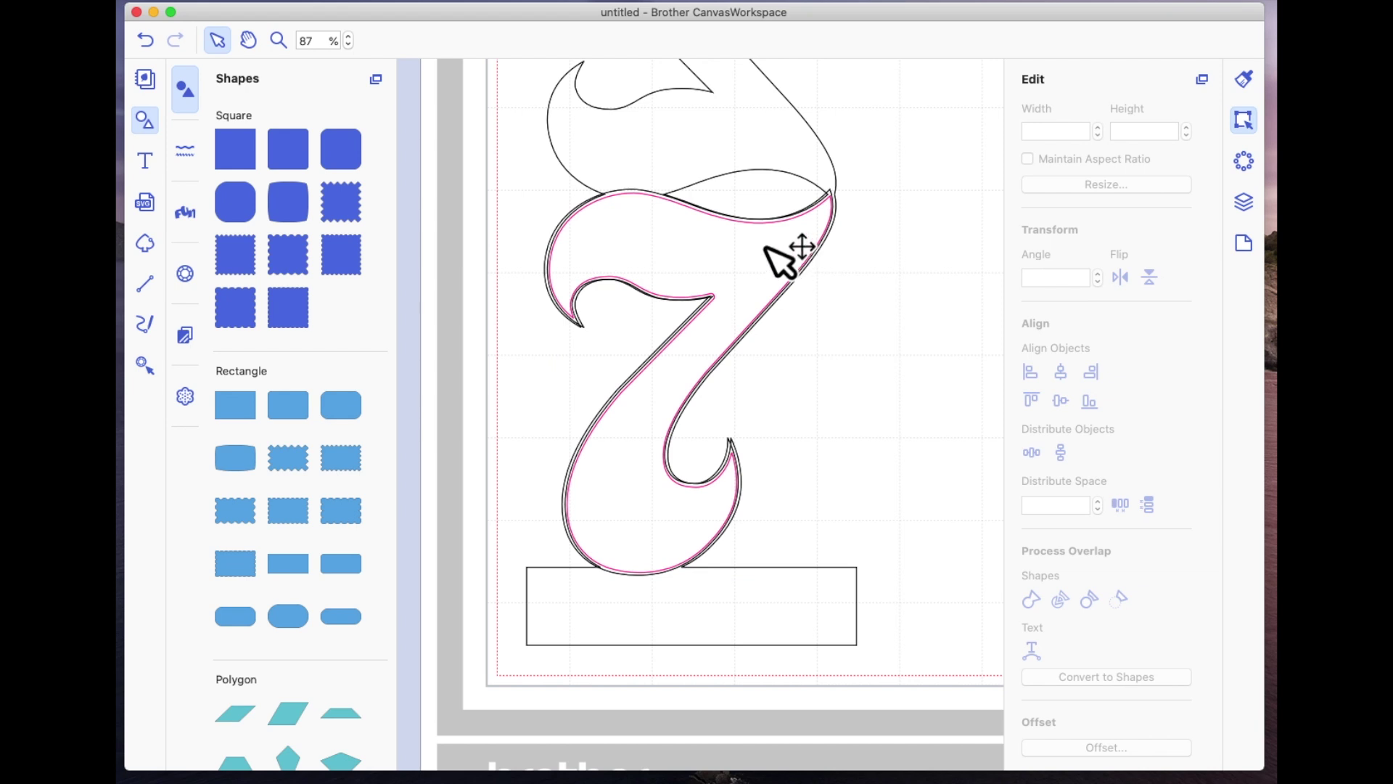
{"action": "left_click", "coordinate": [763, 237]}
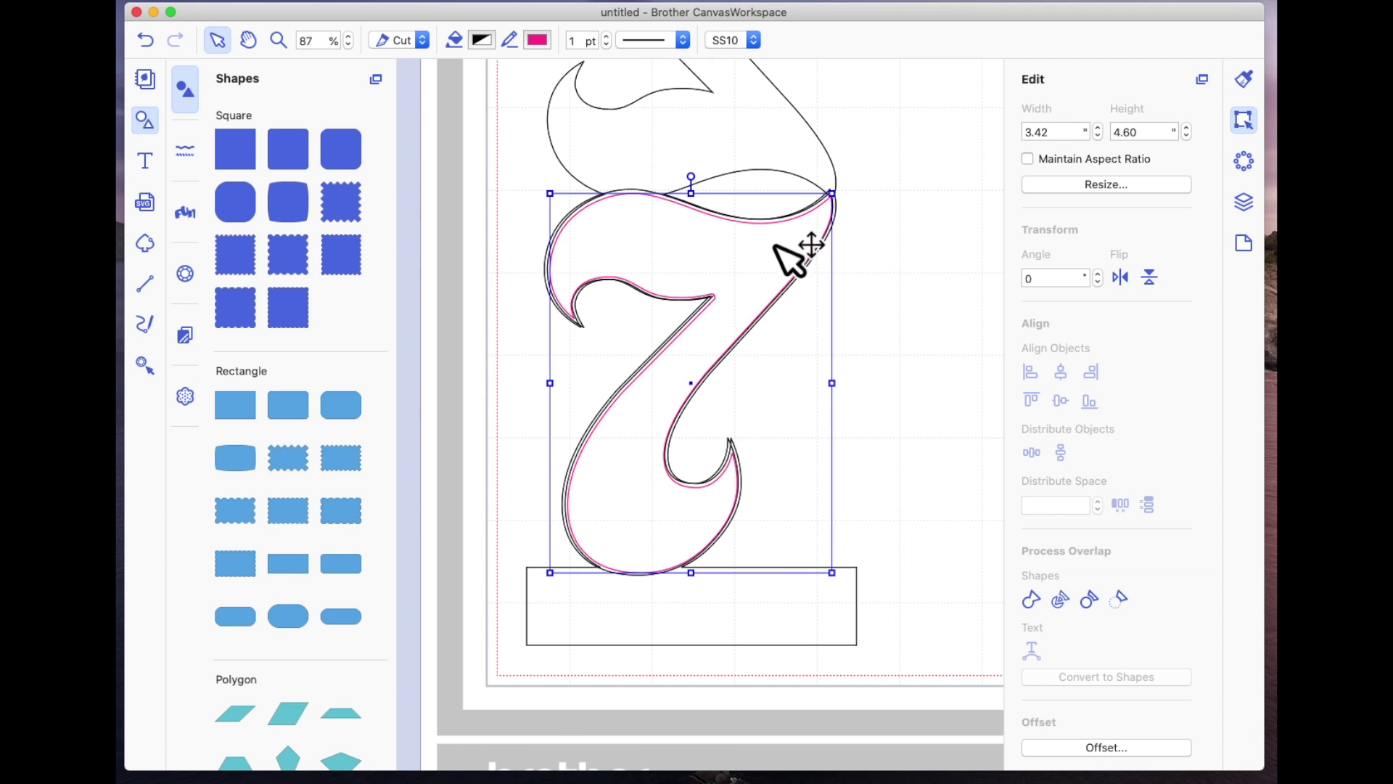
{"action": "left_click", "coordinate": [278, 40]}
Group the welded card with both stacked 7 layers and move the group off the mat.
{"action": "left_click_drag", "start_coordinate": [521, 152], "coordinate": [798, 639]}
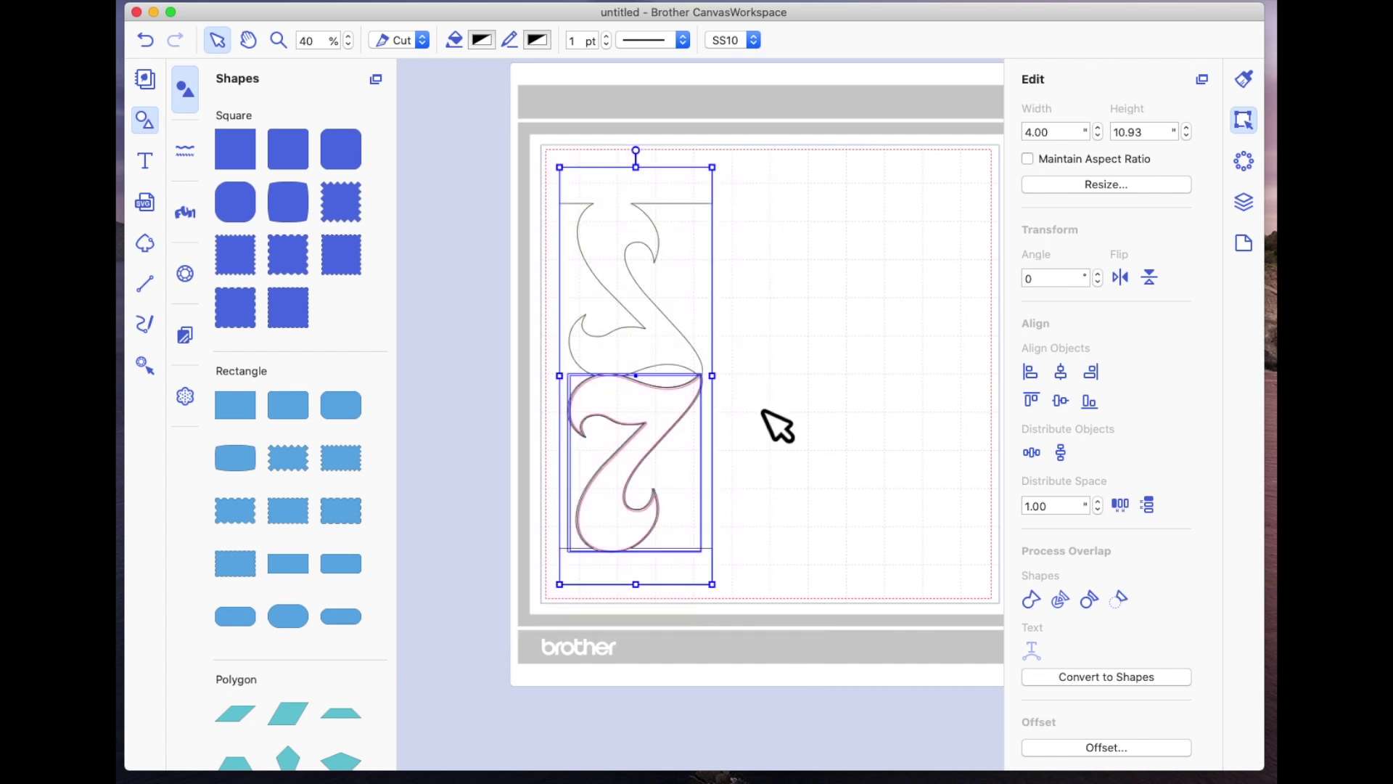
{"action": "right_click", "coordinate": [642, 246]}
{"action": "left_click", "coordinate": [507, 134]}
{"action": "left_click_drag", "start_coordinate": [476, 115], "coordinate": [786, 653]}
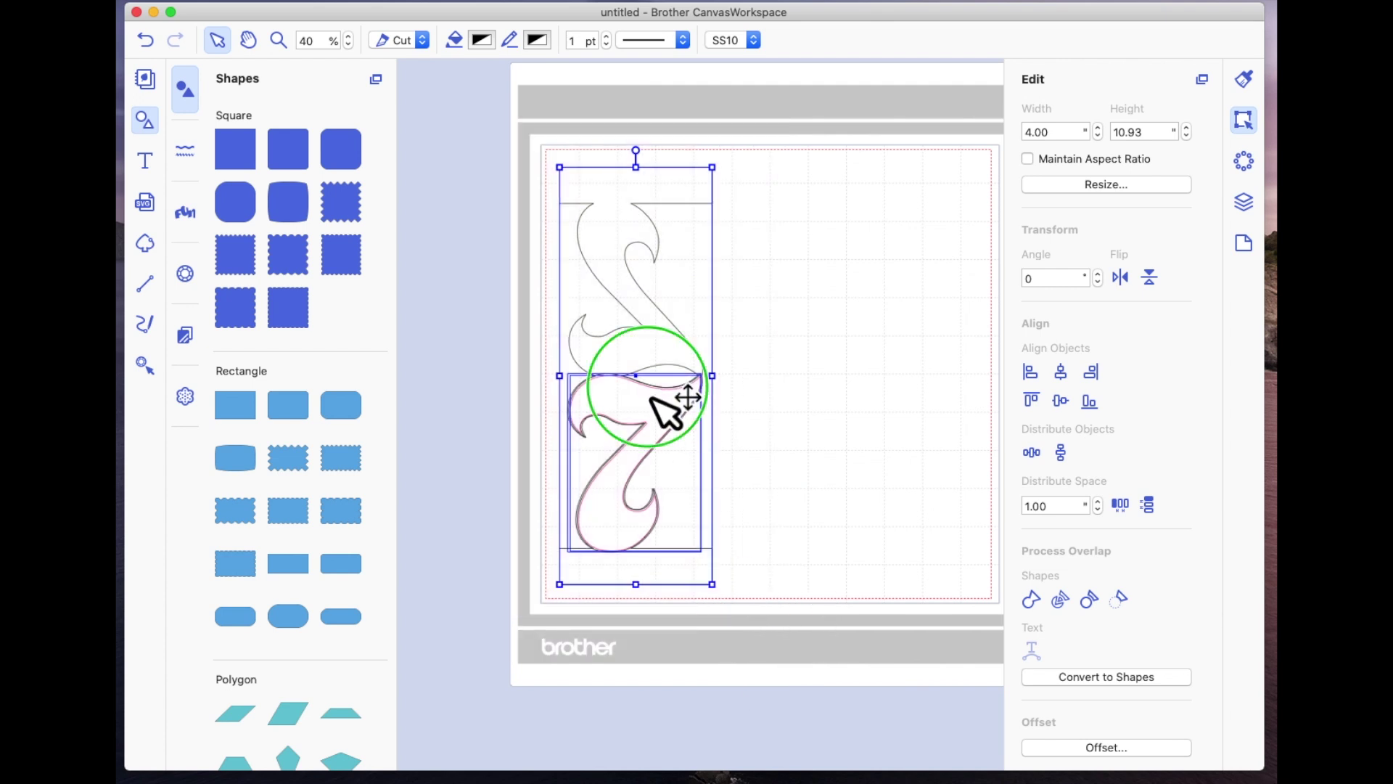
{"action": "right_click", "coordinate": [650, 394]}
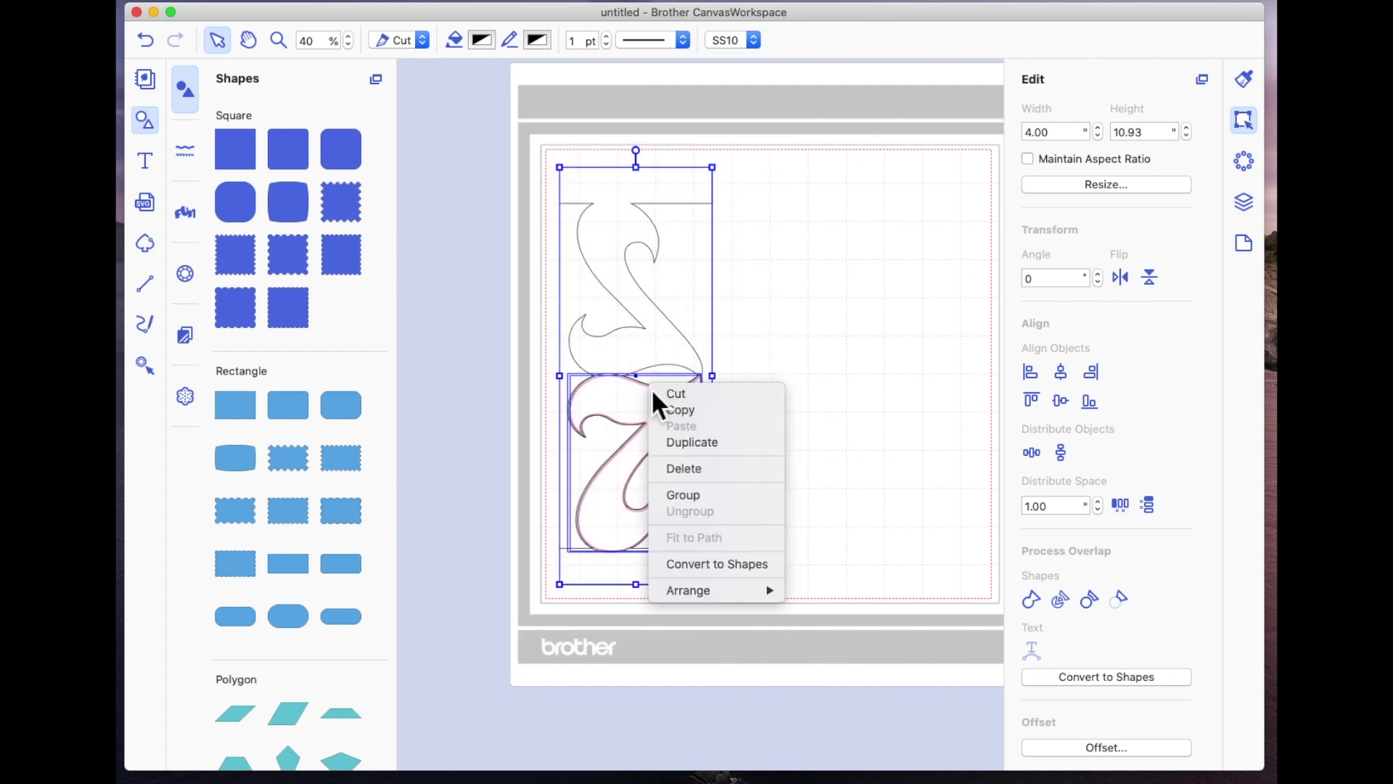
{"action": "left_click", "coordinate": [710, 495]}
{"action": "left_click_drag", "start_coordinate": [686, 338], "coordinate": [442, 337]}
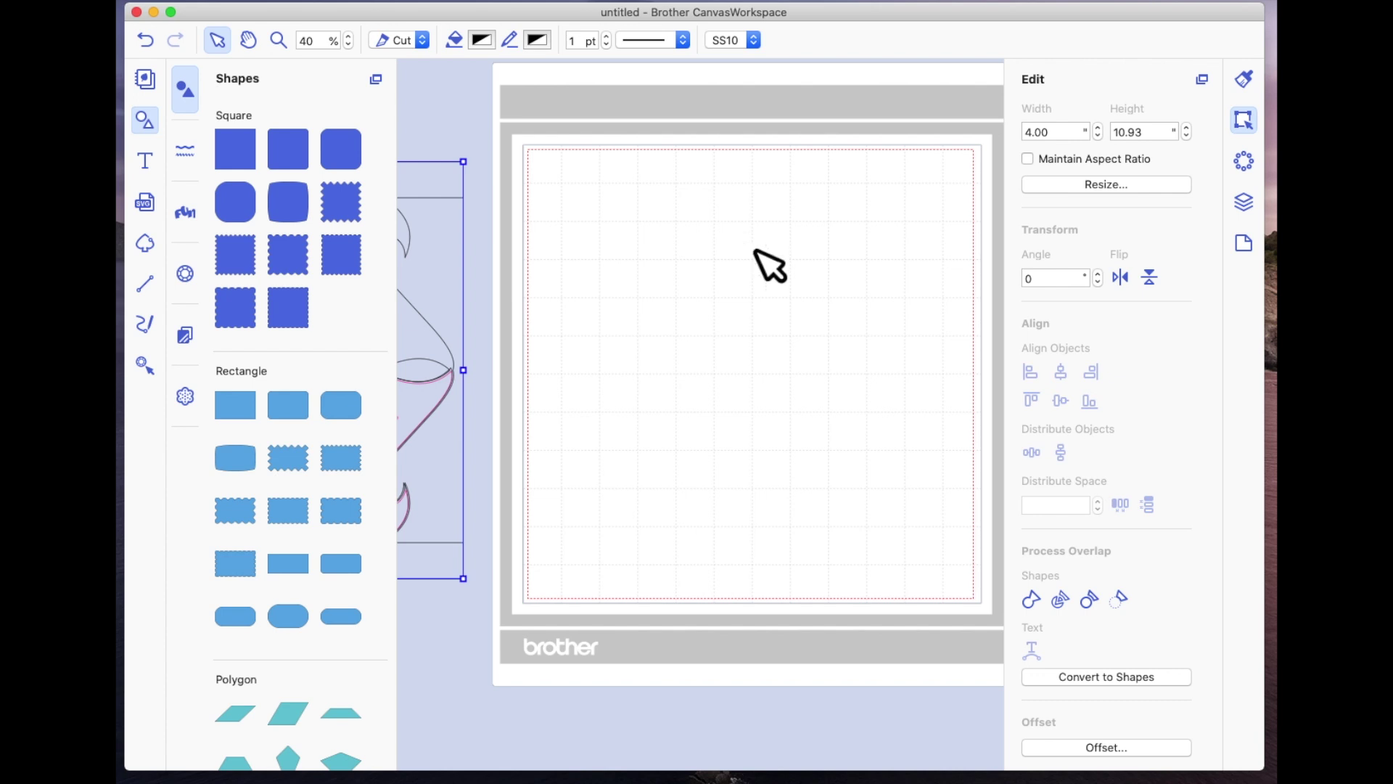
Add the text 18 in Black Rose, enlarge it to about 2.25 by 1.61 inches and place it near the mat's upper-right corner.
{"action": "left_click", "coordinate": [149, 161]}
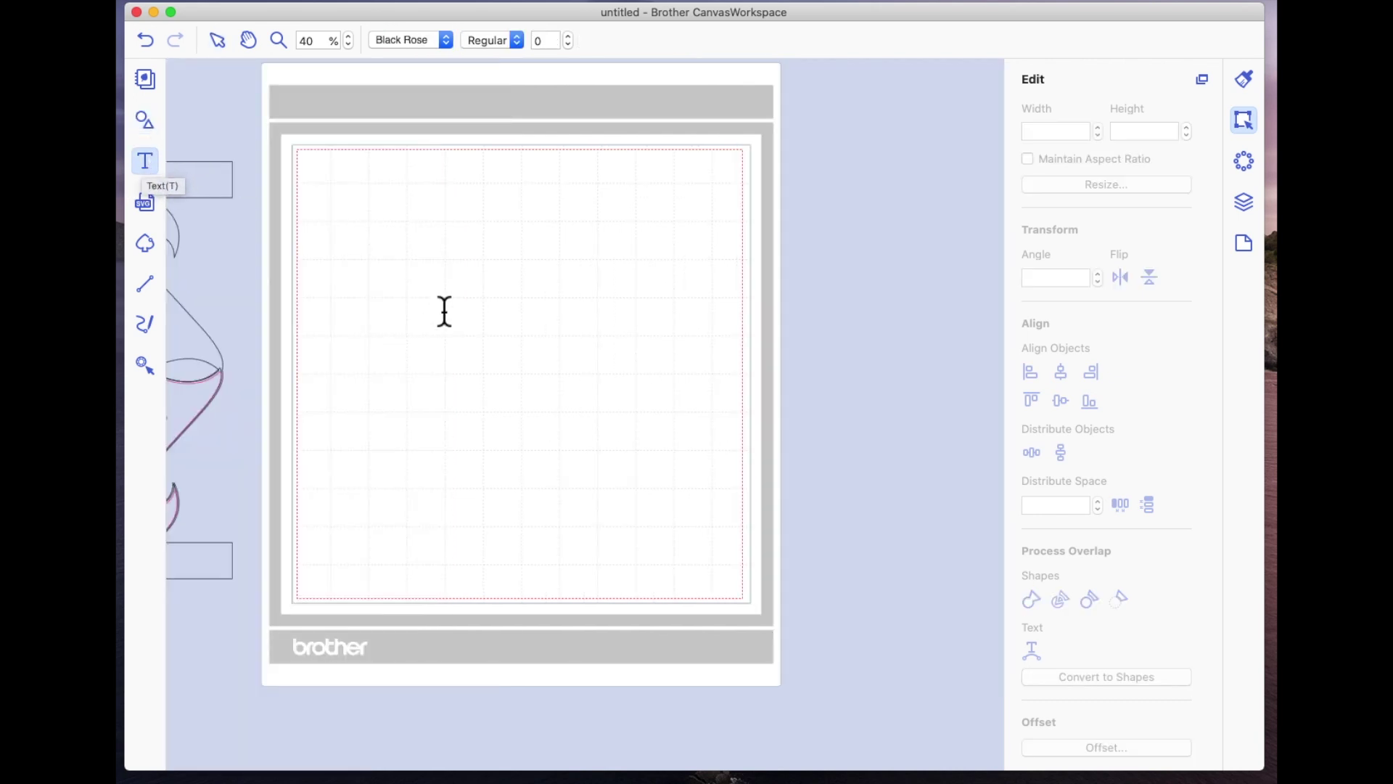
{"action": "left_click", "coordinate": [518, 309]}
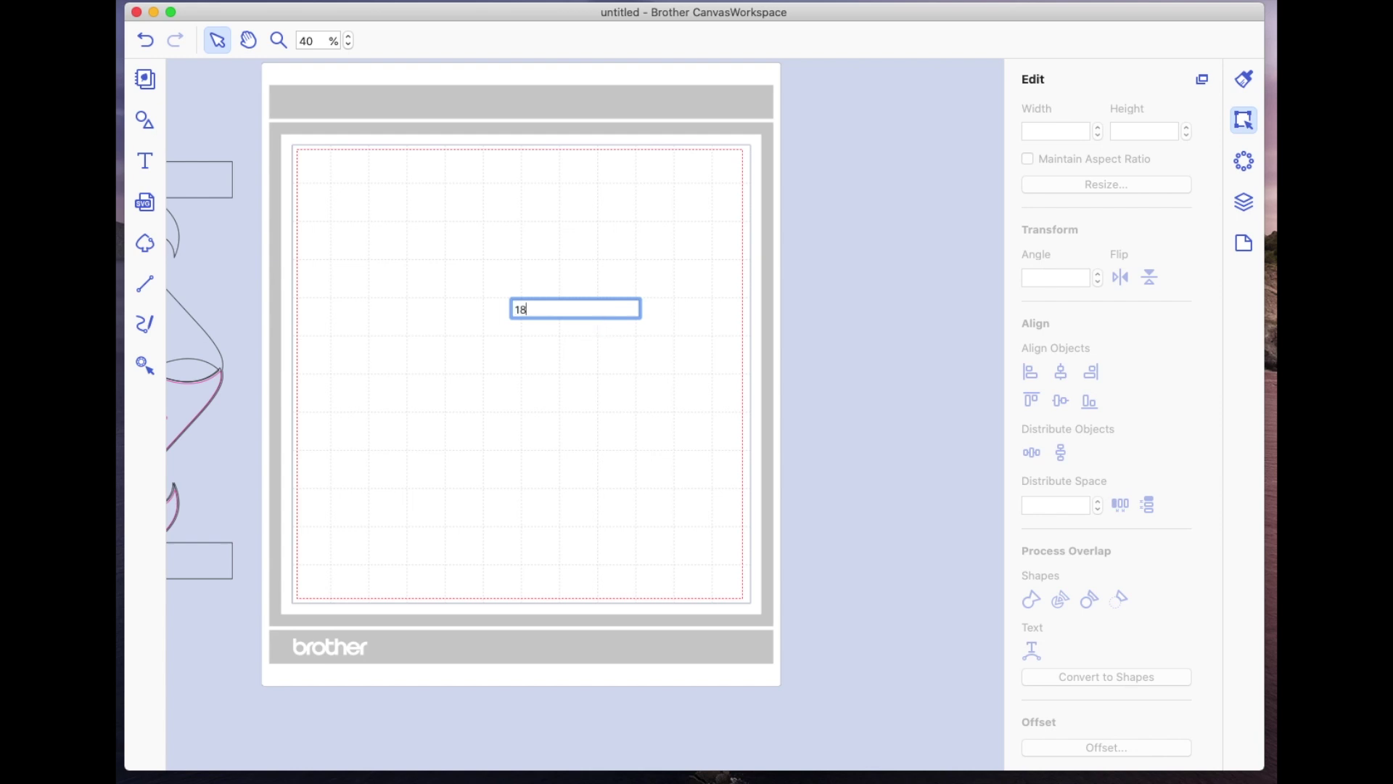
{"action": "key", "text": "Escape"}
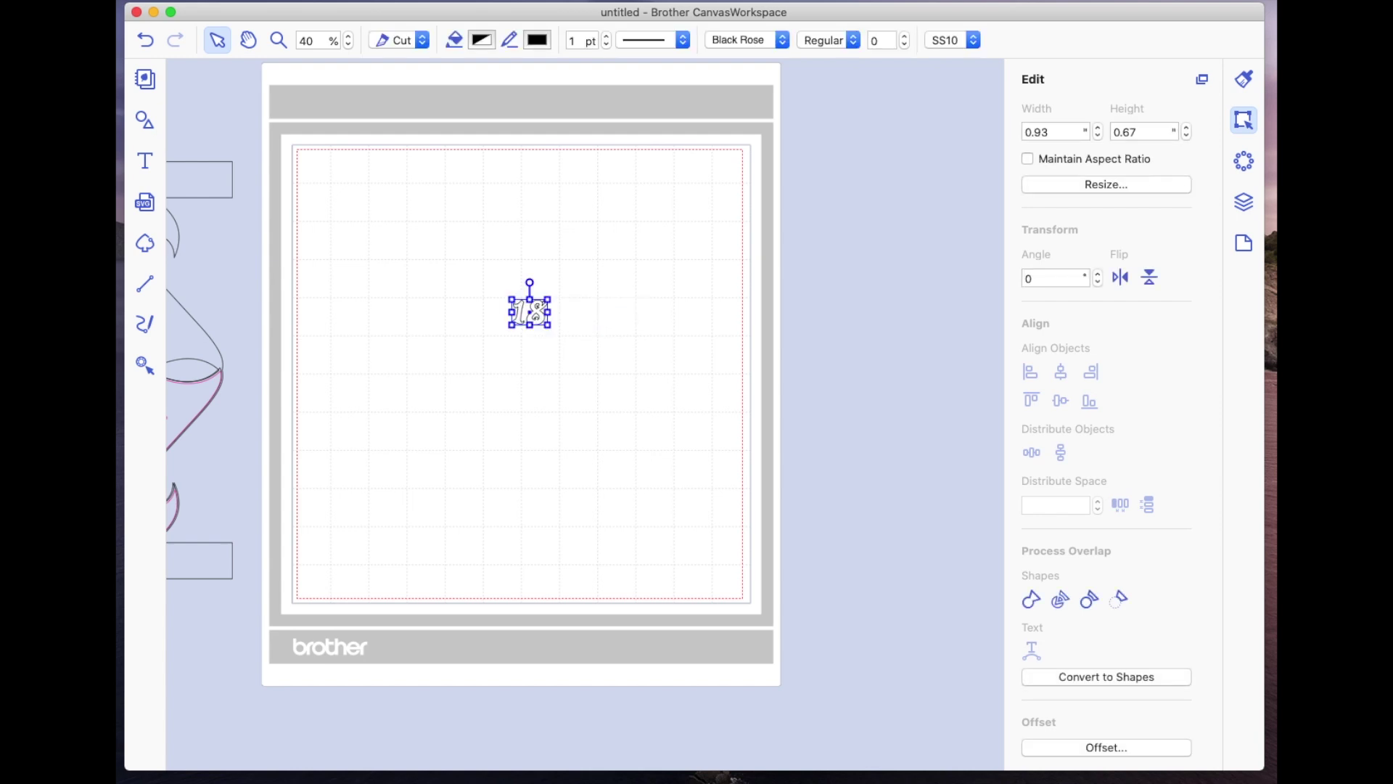
{"action": "left_click_drag", "start_coordinate": [556, 335], "coordinate": [736, 279]}
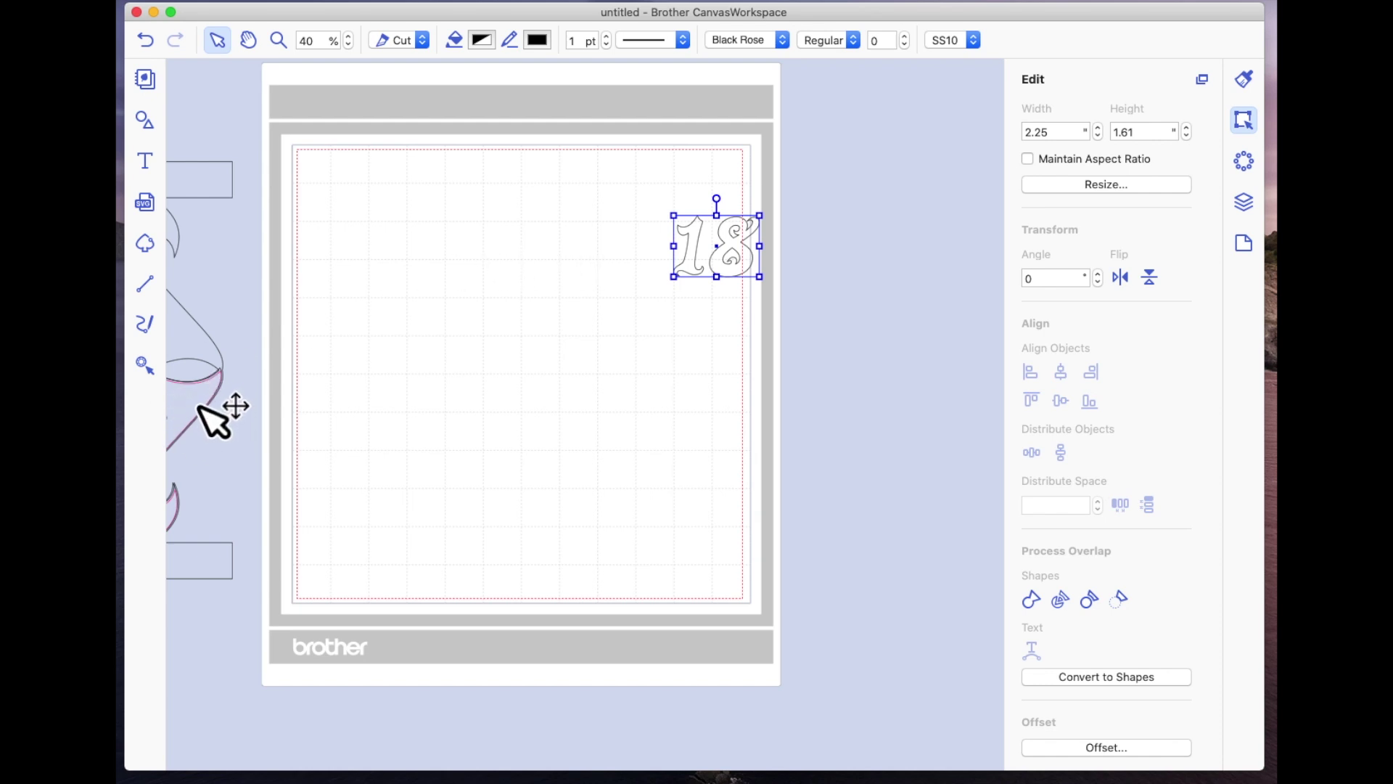
Add a rectangle 4 inches wide and 5.5 inches high, and move the 18 beside it at about X 6.62, Y 3.50 inches.
{"action": "left_click", "coordinate": [148, 121]}
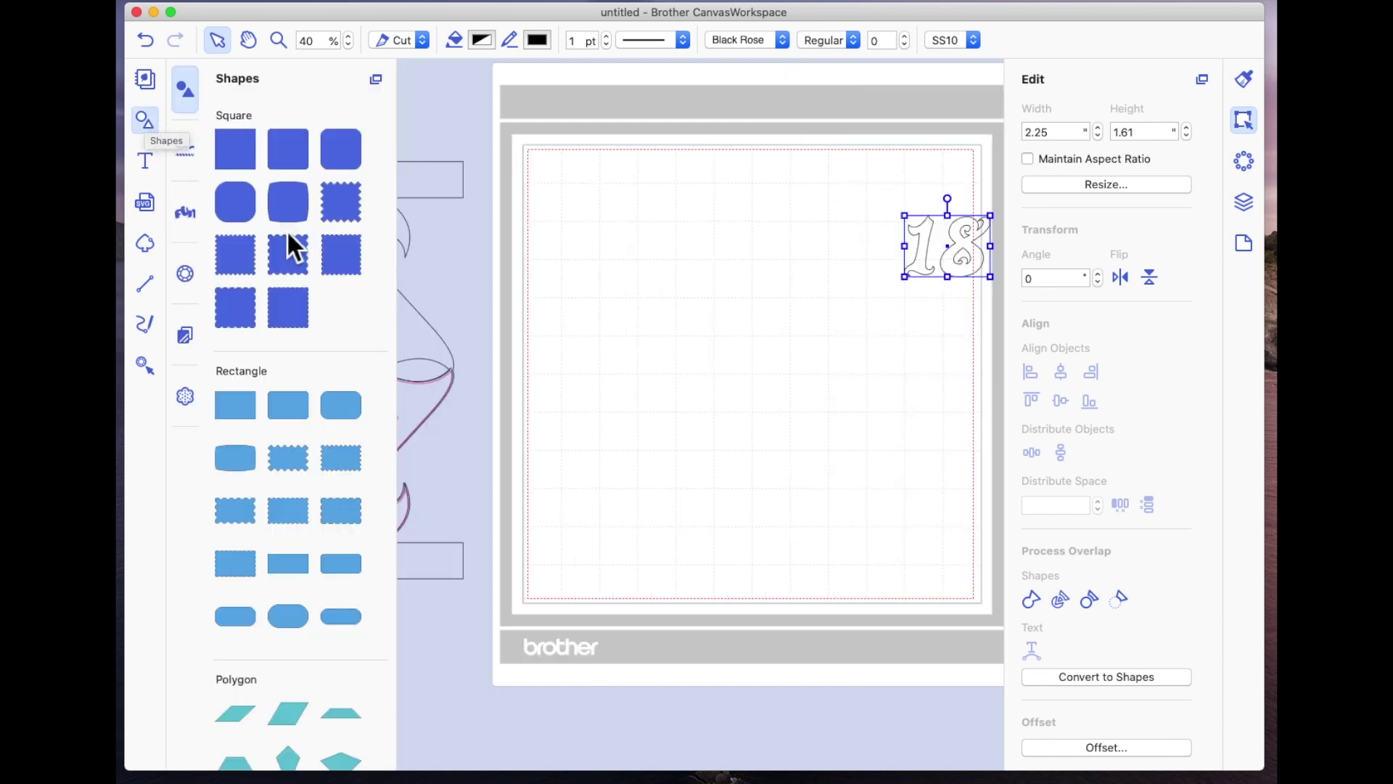
{"action": "left_click_drag", "start_coordinate": [237, 407], "coordinate": [647, 373]}
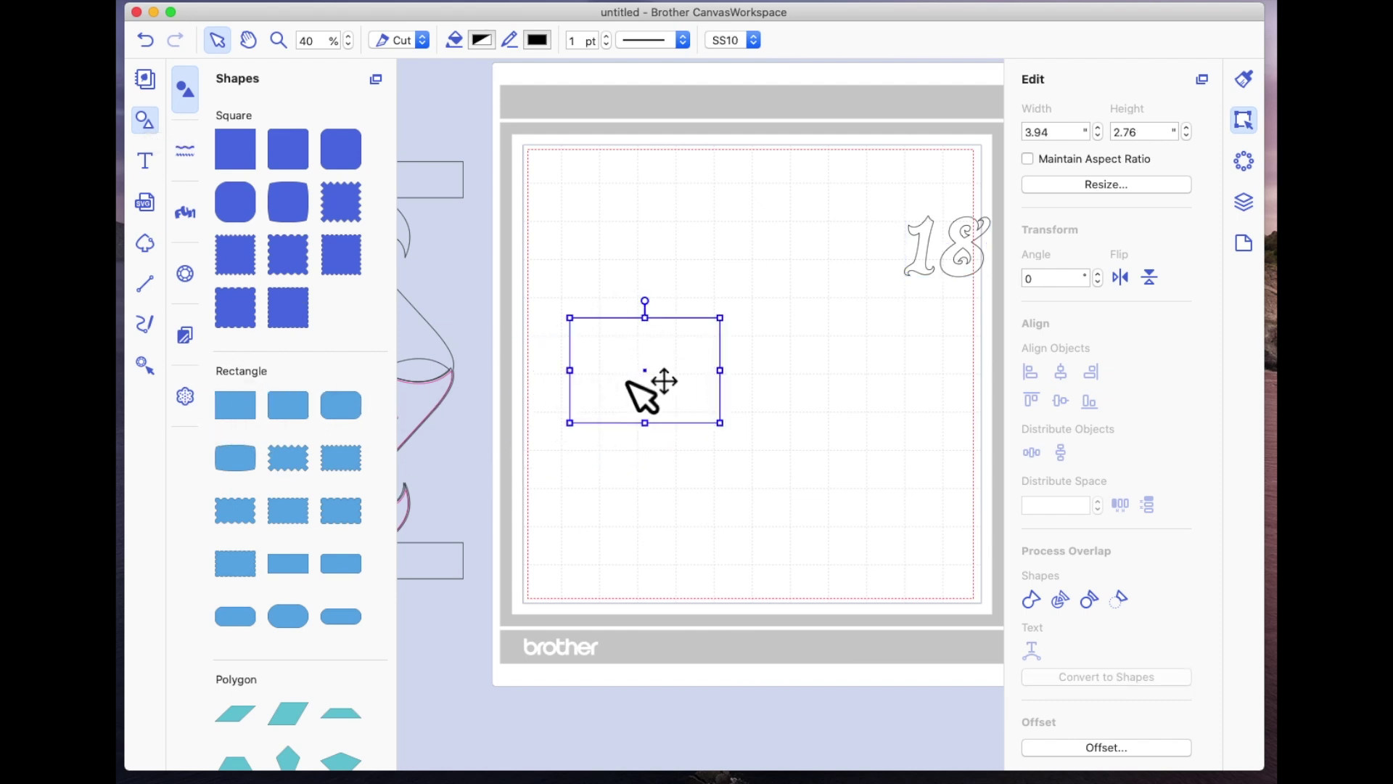
{"action": "left_click_drag", "start_coordinate": [740, 388], "coordinate": [710, 387]}
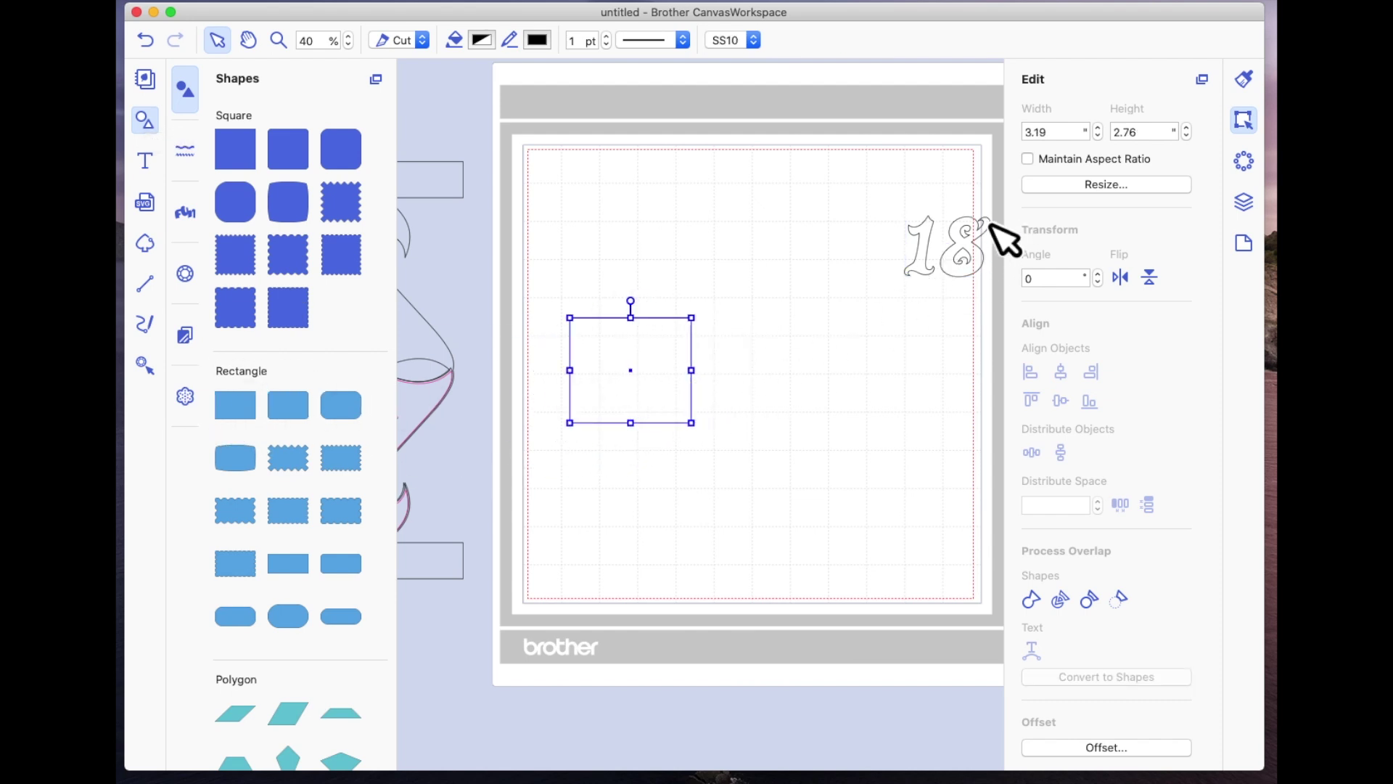
{"action": "left_click", "coordinate": [1248, 123]}
{"action": "scroll", "coordinate": [1081, 327], "scroll_direction": "up", "scroll_amount": 3}
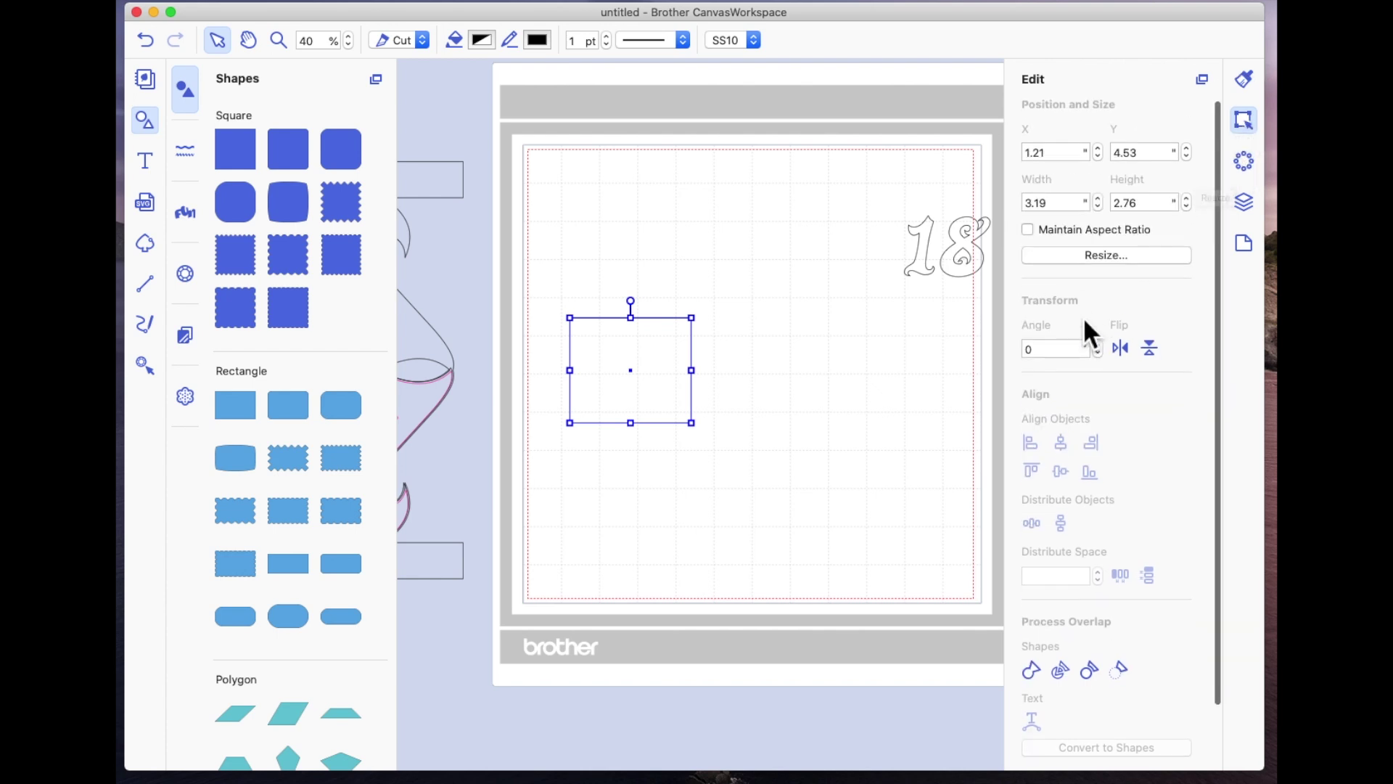
{"action": "double_click", "coordinate": [1068, 206]}
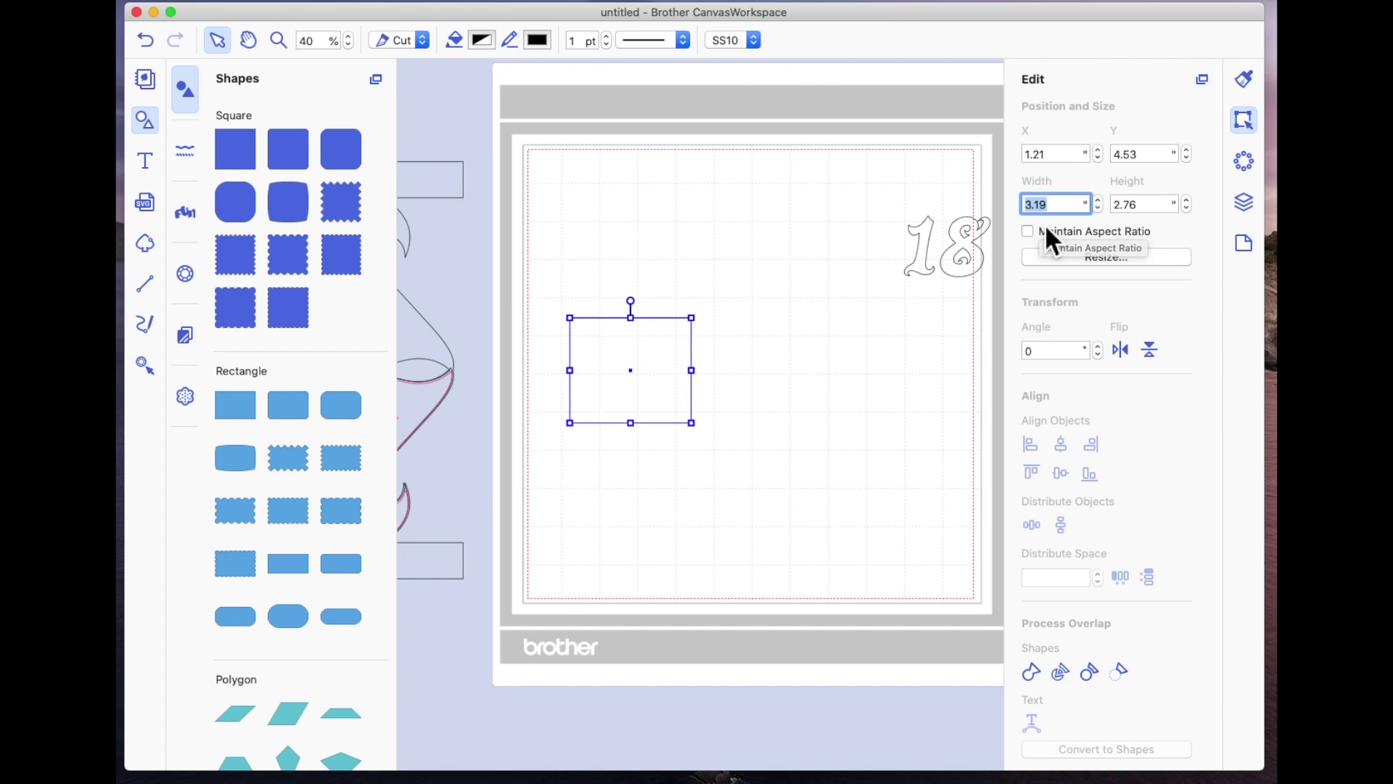
{"action": "type", "text": "4"}
{"action": "key", "text": "Return"}
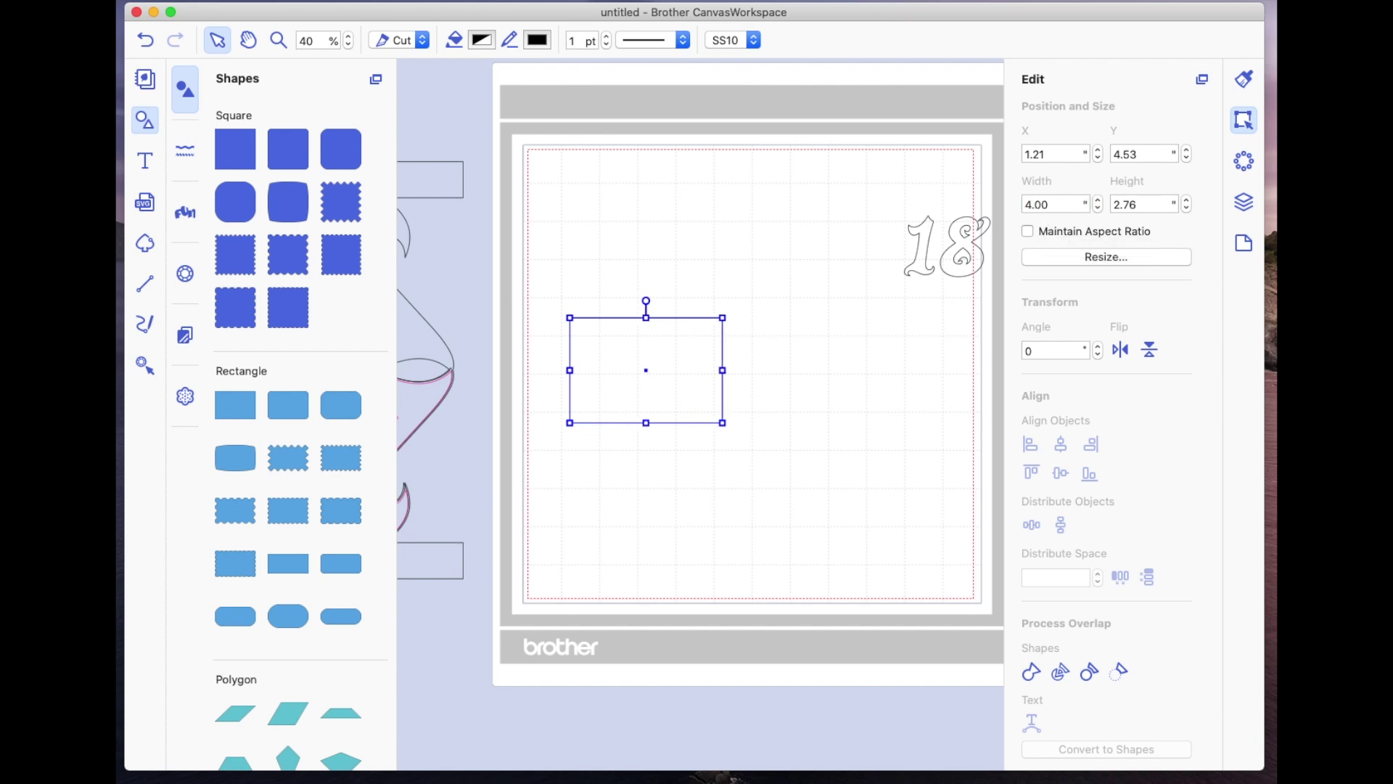
{"action": "double_click", "coordinate": [1158, 206]}
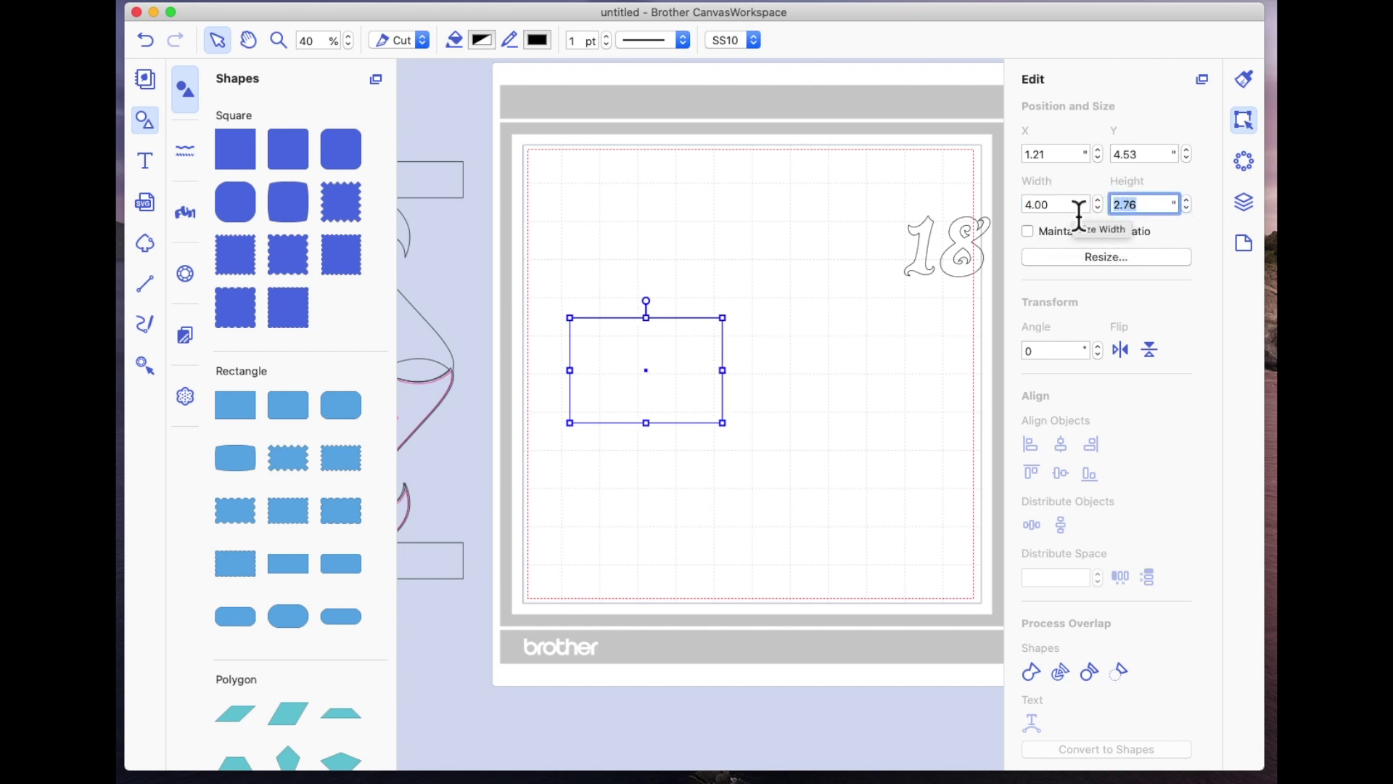
{"action": "type", "text": "5.5"}
{"action": "key", "text": "Return"}
{"action": "left_click_drag", "start_coordinate": [960, 267], "coordinate": [834, 323]}
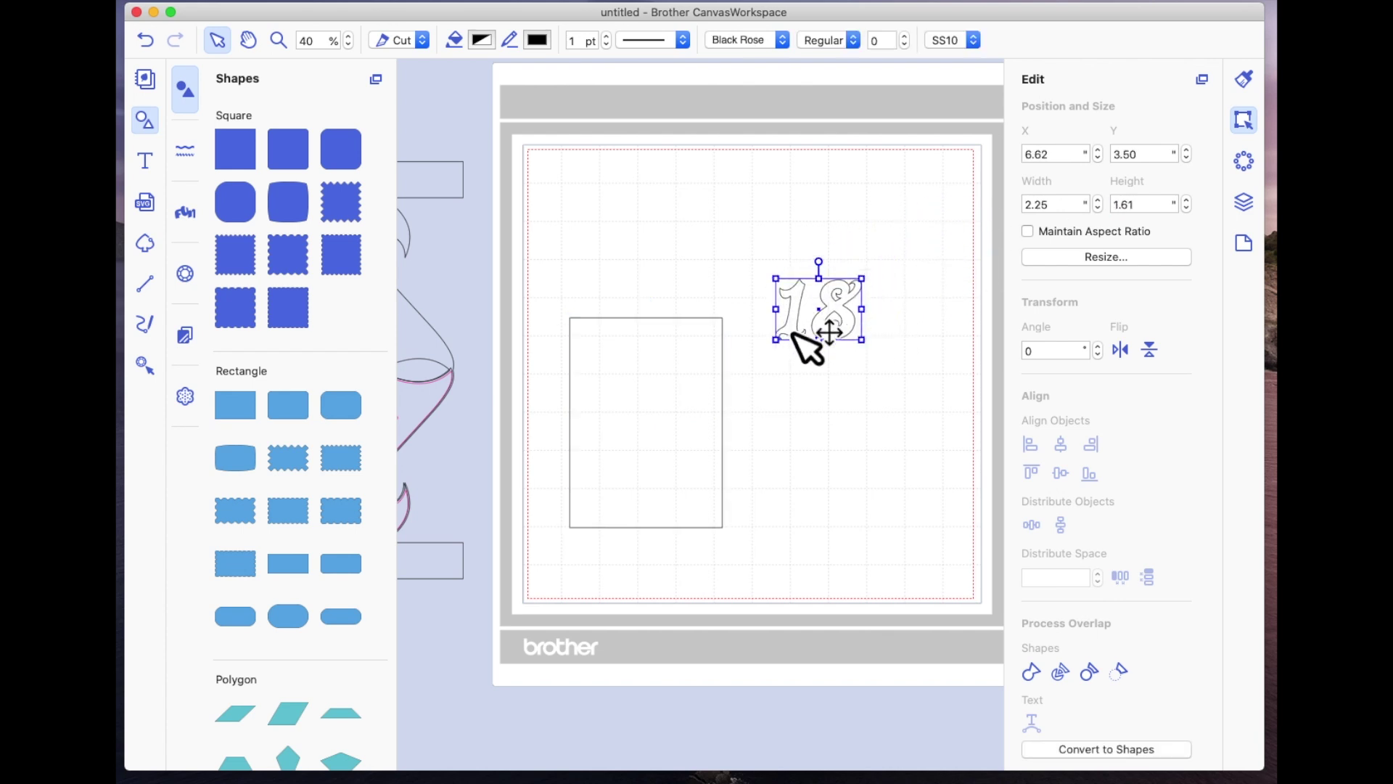
Try the rectangle in landscape orientation at 270 degrees, and return it to 0 degrees.
{"action": "left_click", "coordinate": [665, 333]}
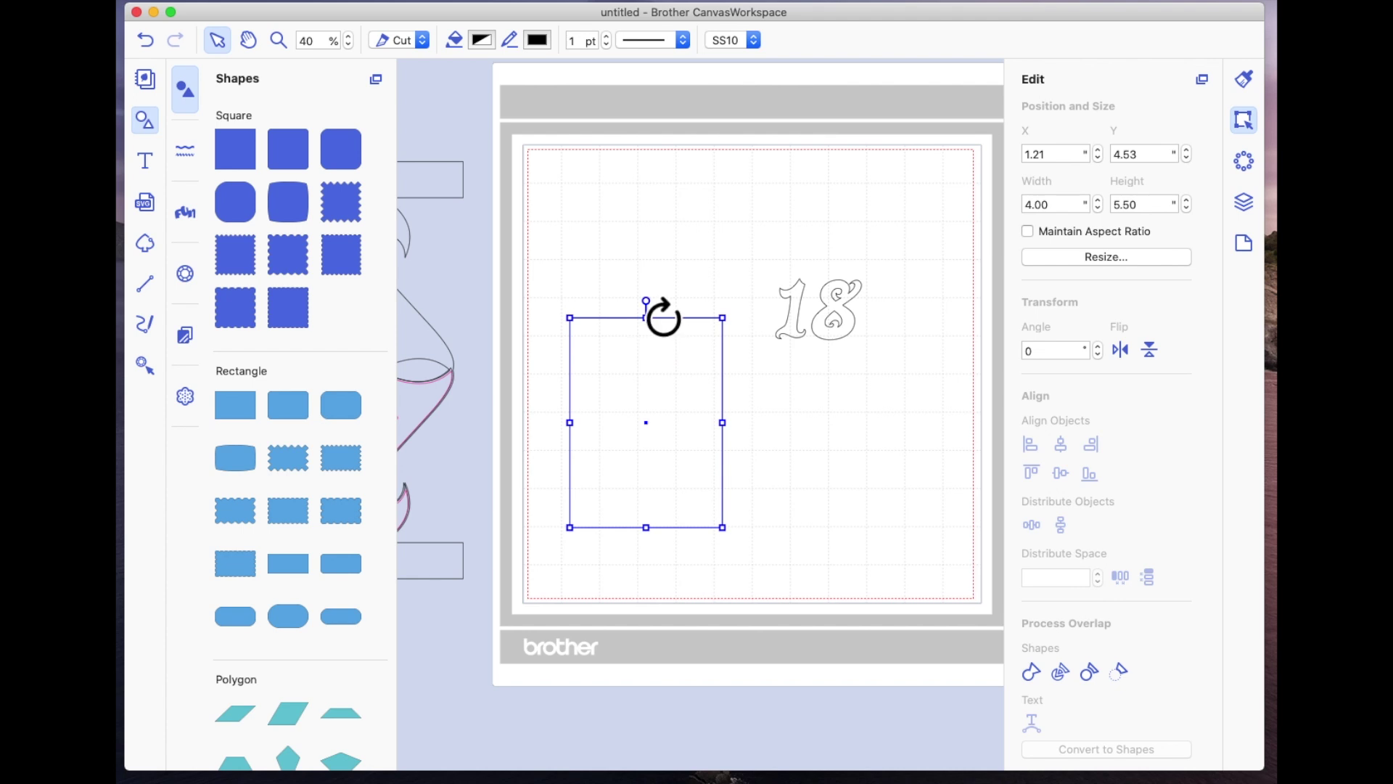
{"action": "left_click_drag", "start_coordinate": [664, 317], "coordinate": [480, 414]}
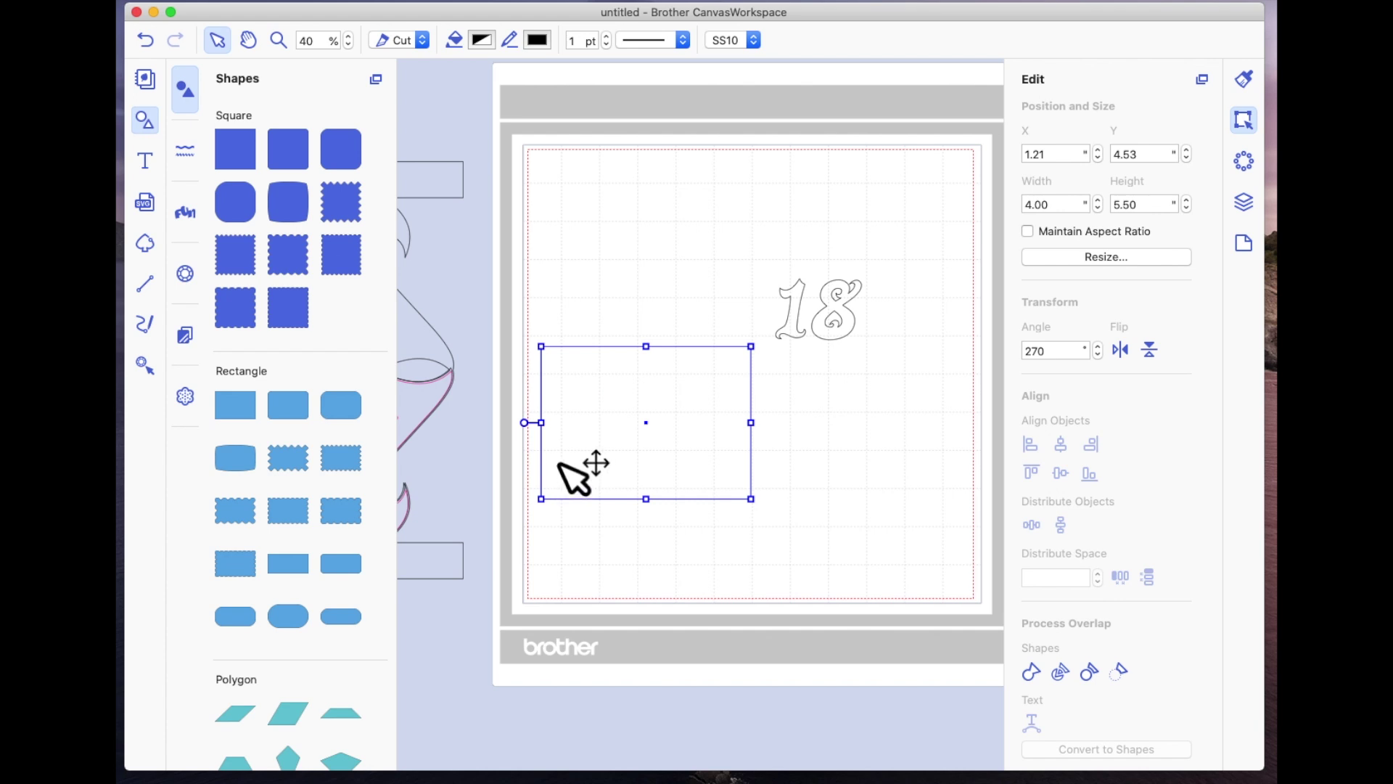
{"action": "left_click_drag", "start_coordinate": [542, 441], "coordinate": [678, 339]}
Move the upright rectangle near the mat's upper-left corner.
{"action": "left_click_drag", "start_coordinate": [655, 442], "coordinate": [661, 323]}
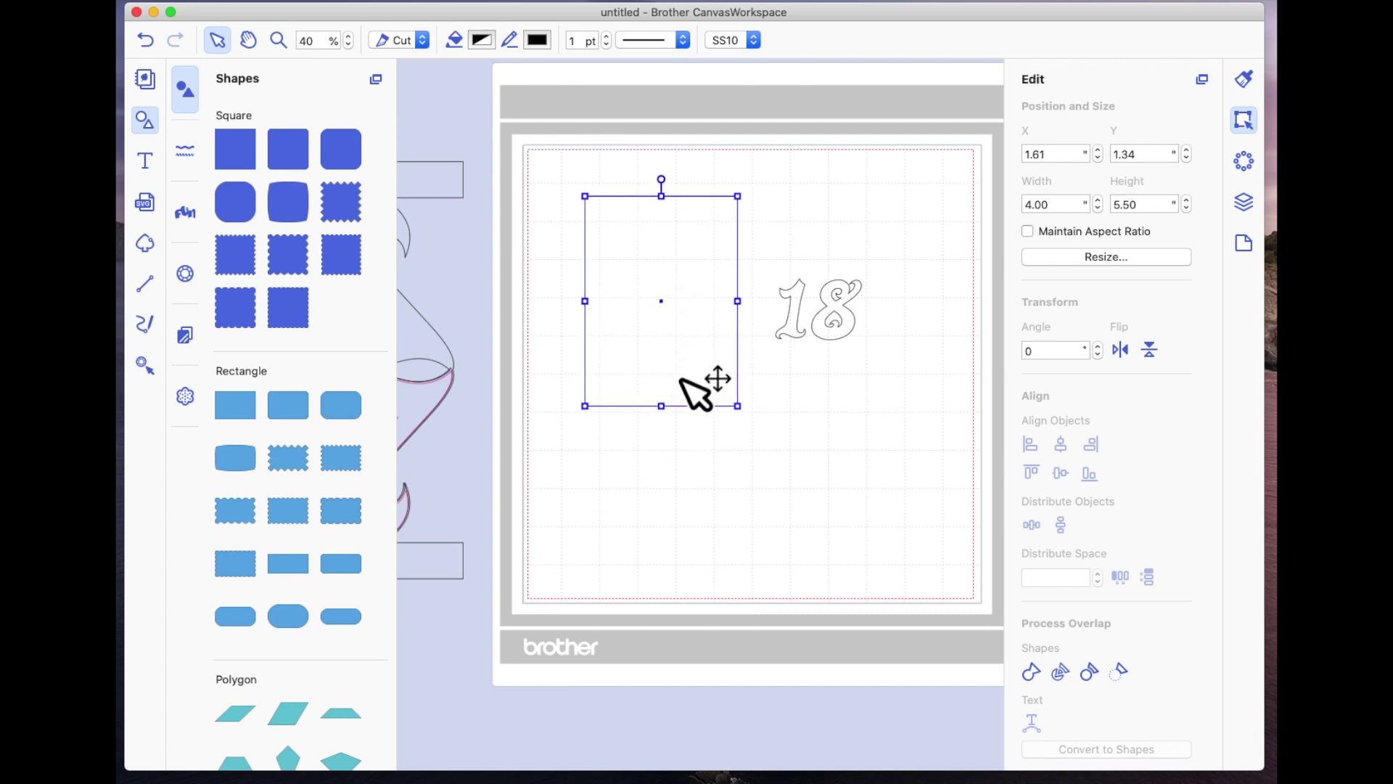
{"action": "left_click_drag", "start_coordinate": [666, 309], "coordinate": [633, 291]}
Split the 18 text into separate 1 and 8 shapes, and check that each digit can be selected individually.
{"action": "left_click", "coordinate": [831, 336]}
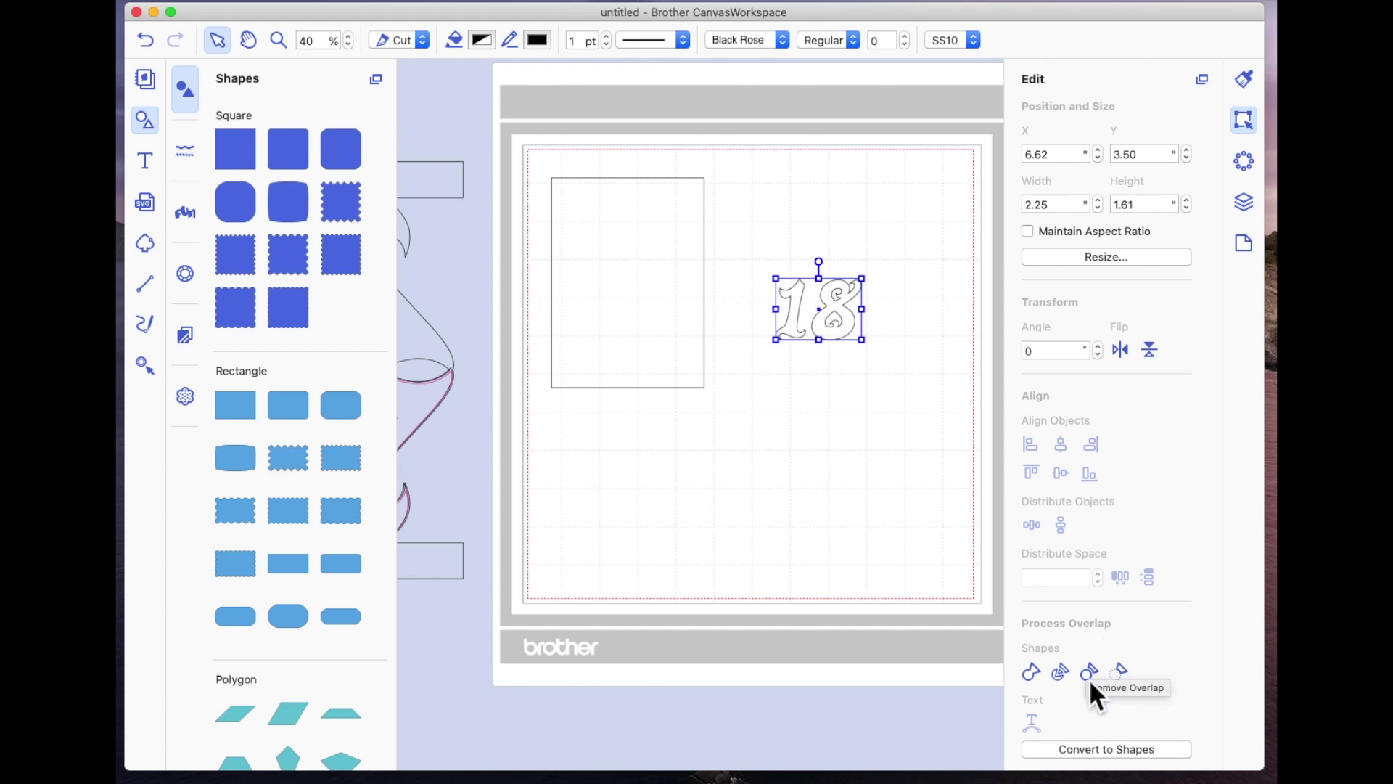
{"action": "left_click", "coordinate": [1064, 679]}
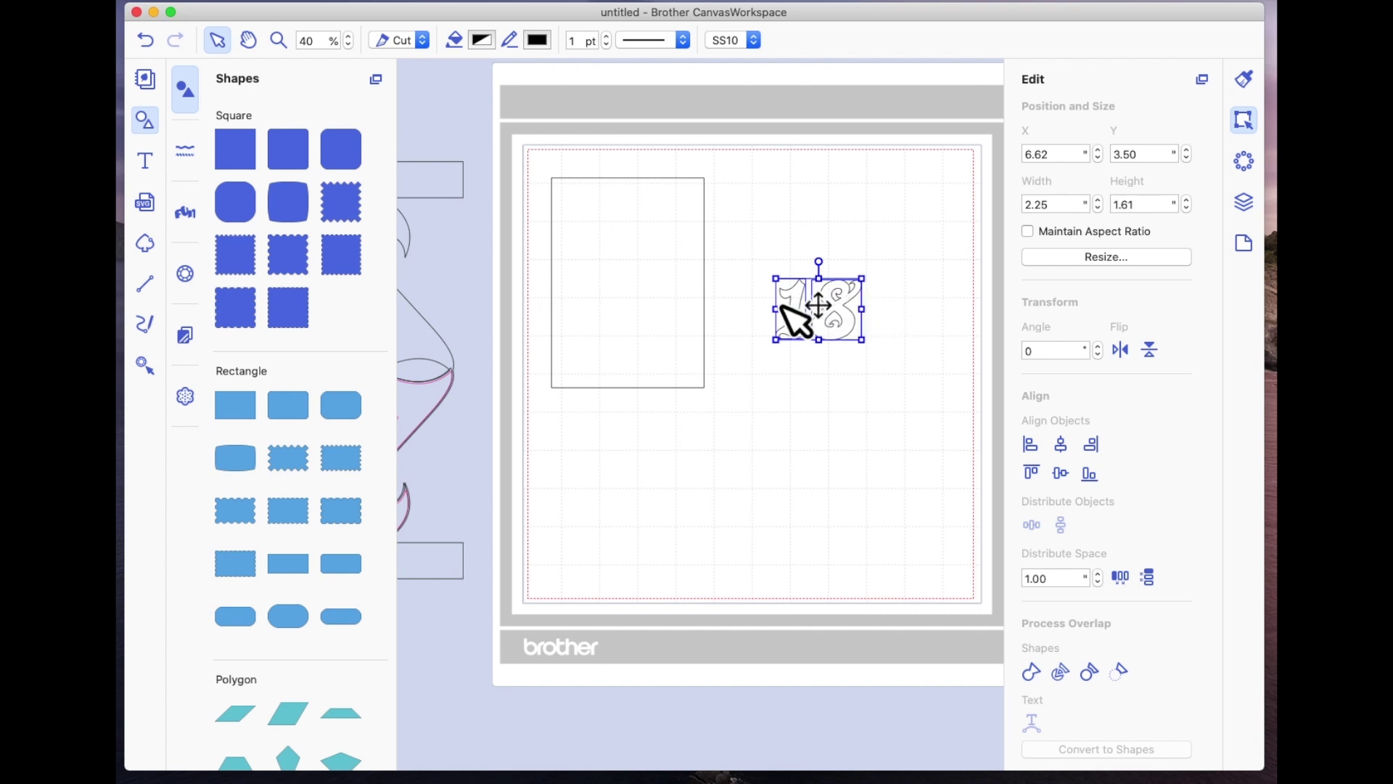
{"action": "left_click", "coordinate": [852, 401]}
{"action": "left_click", "coordinate": [856, 323]}
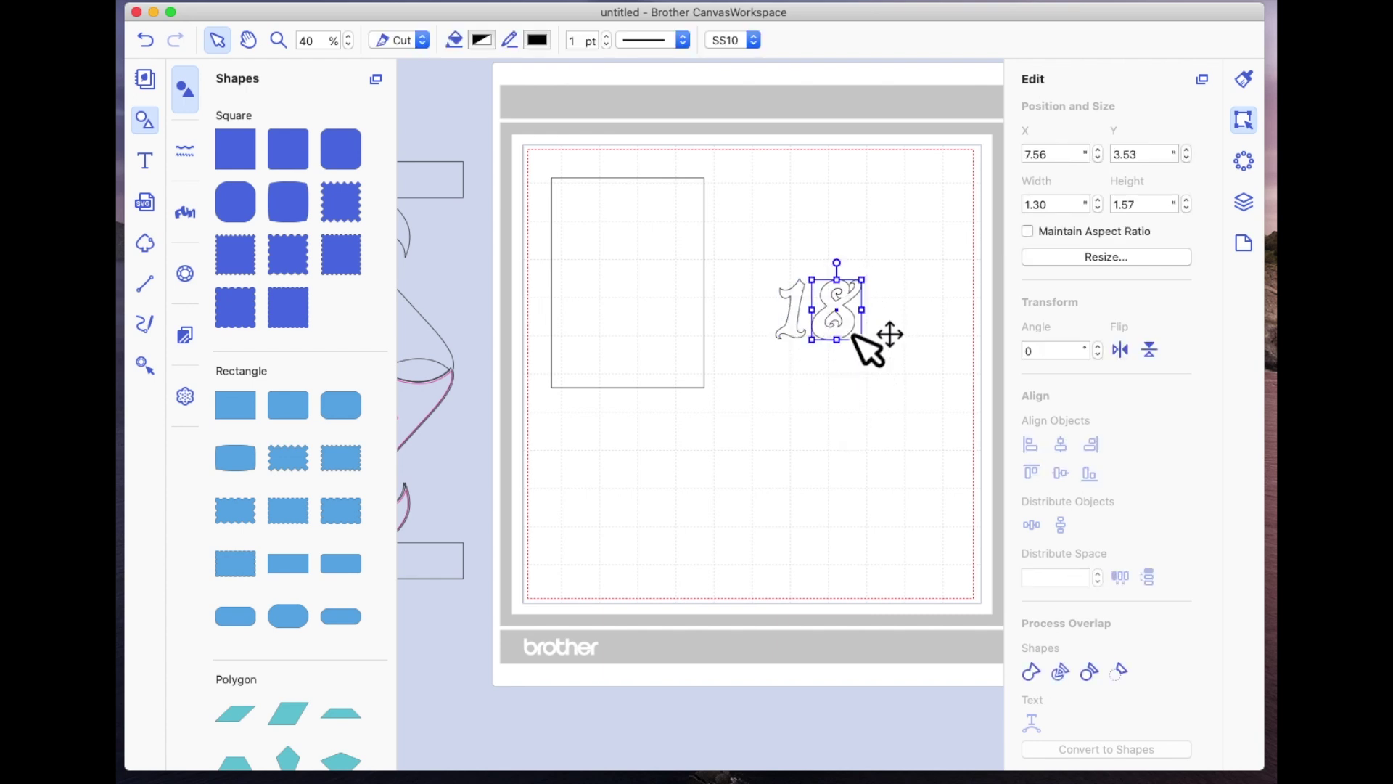
{"action": "left_click", "coordinate": [802, 330]}
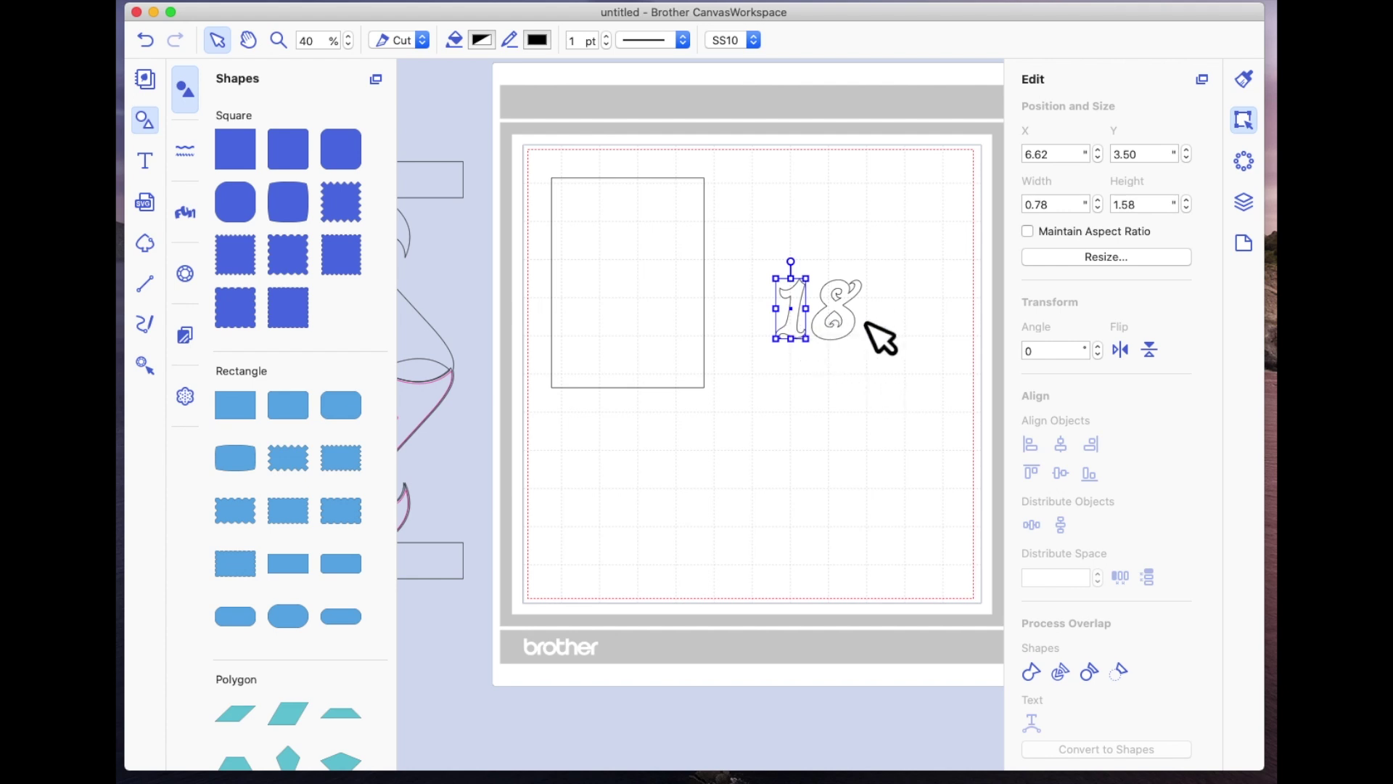
{"action": "left_click", "coordinate": [835, 366]}
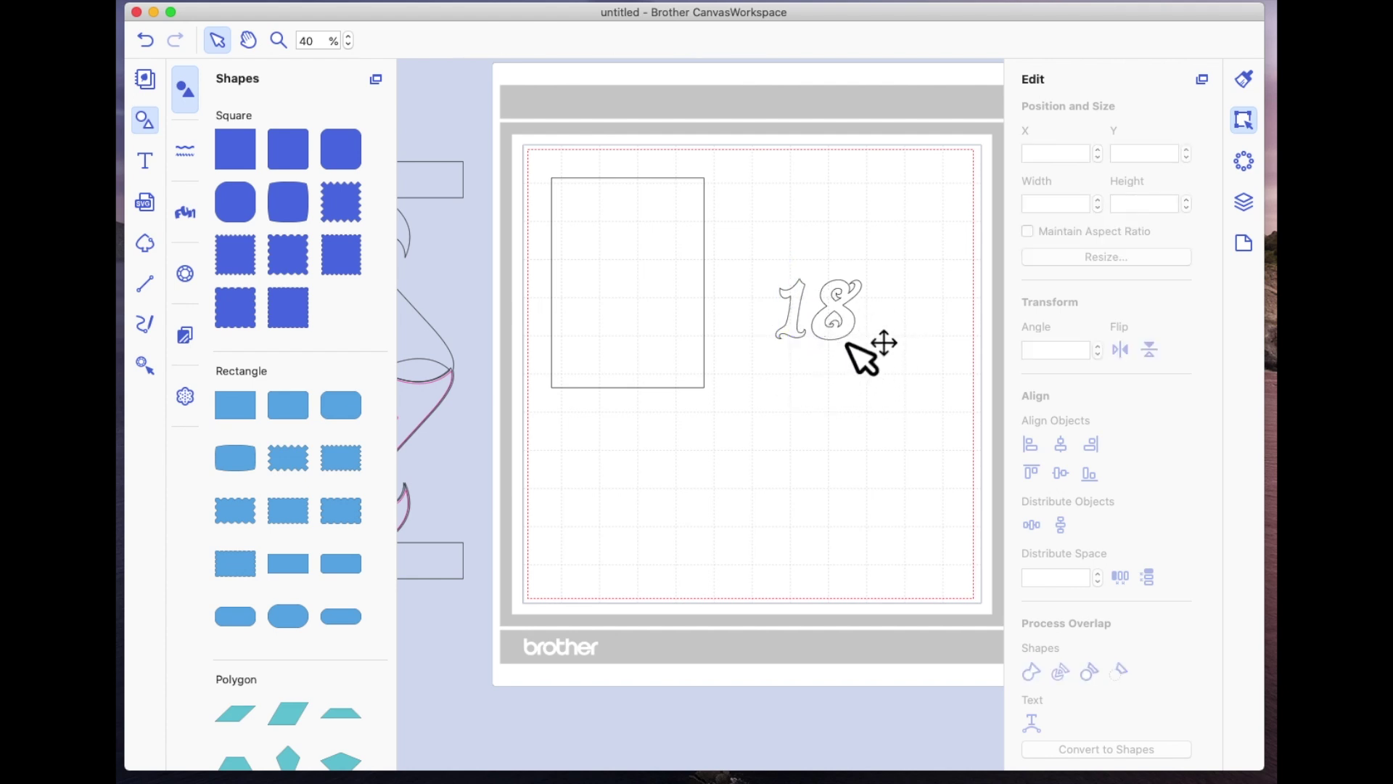
Nudge the 8 towards the 1 until the two digits overlap, at about X 7.23 inches, and deselect it.
{"action": "left_click", "coordinate": [847, 343]}
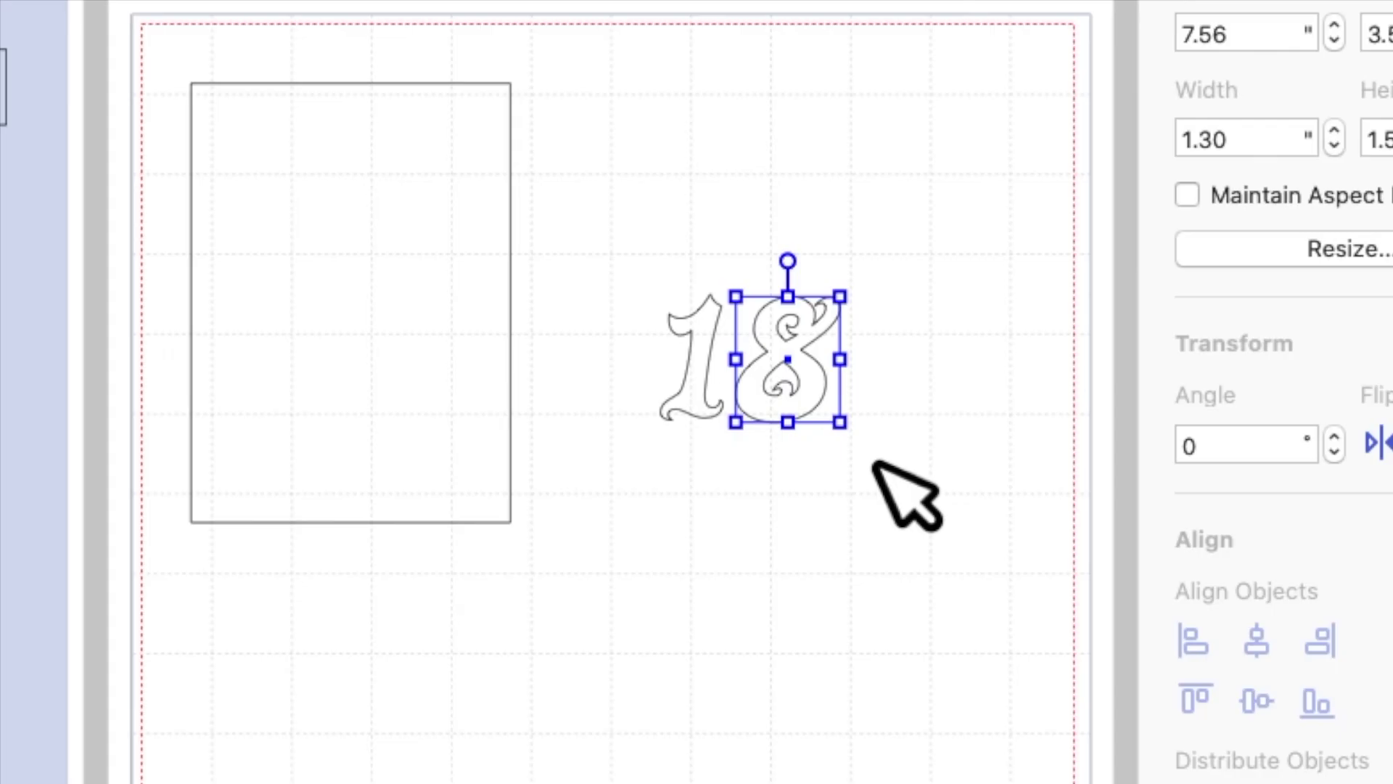
{"action": "key", "text": "Left"}
{"action": "key", "text": "Left"}
{"action": "key", "text": "Left"}
{"action": "key", "text": "Left"}
{"action": "key", "text": "Left"}
{"action": "key", "text": "Left"}
{"action": "key", "text": "Left"}
{"action": "key", "text": "Left"}
{"action": "key", "text": "Left"}
{"action": "key", "text": "Left"}
{"action": "key", "text": "Left"}
{"action": "key", "text": "Left"}
{"action": "key", "text": "Left"}
{"action": "key", "text": "Left"}
{"action": "key", "text": "Left"}
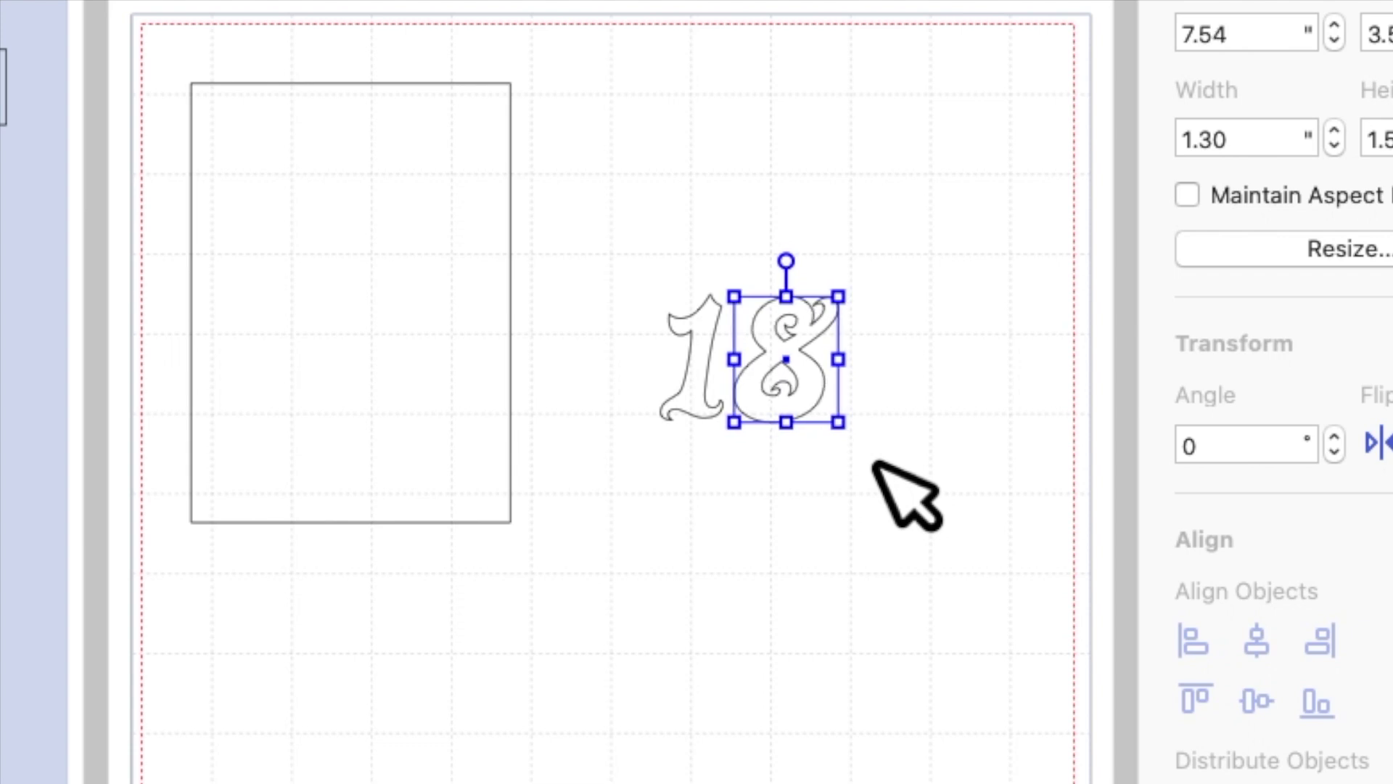
{"action": "key", "text": "Left"}
{"action": "key", "text": "Left"}
{"action": "key", "text": "Left"}
{"action": "key", "text": "Left"}
{"action": "key", "text": "Left"}
{"action": "key", "text": "Left"}
{"action": "key", "text": "Left"}
{"action": "key", "text": "Left"}
{"action": "key", "text": "Left"}
{"action": "key", "text": "Left"}
{"action": "key", "text": "Left"}
{"action": "key", "text": "Left"}
{"action": "key", "text": "Left"}
{"action": "key", "text": "Left"}
{"action": "key", "text": "Left"}
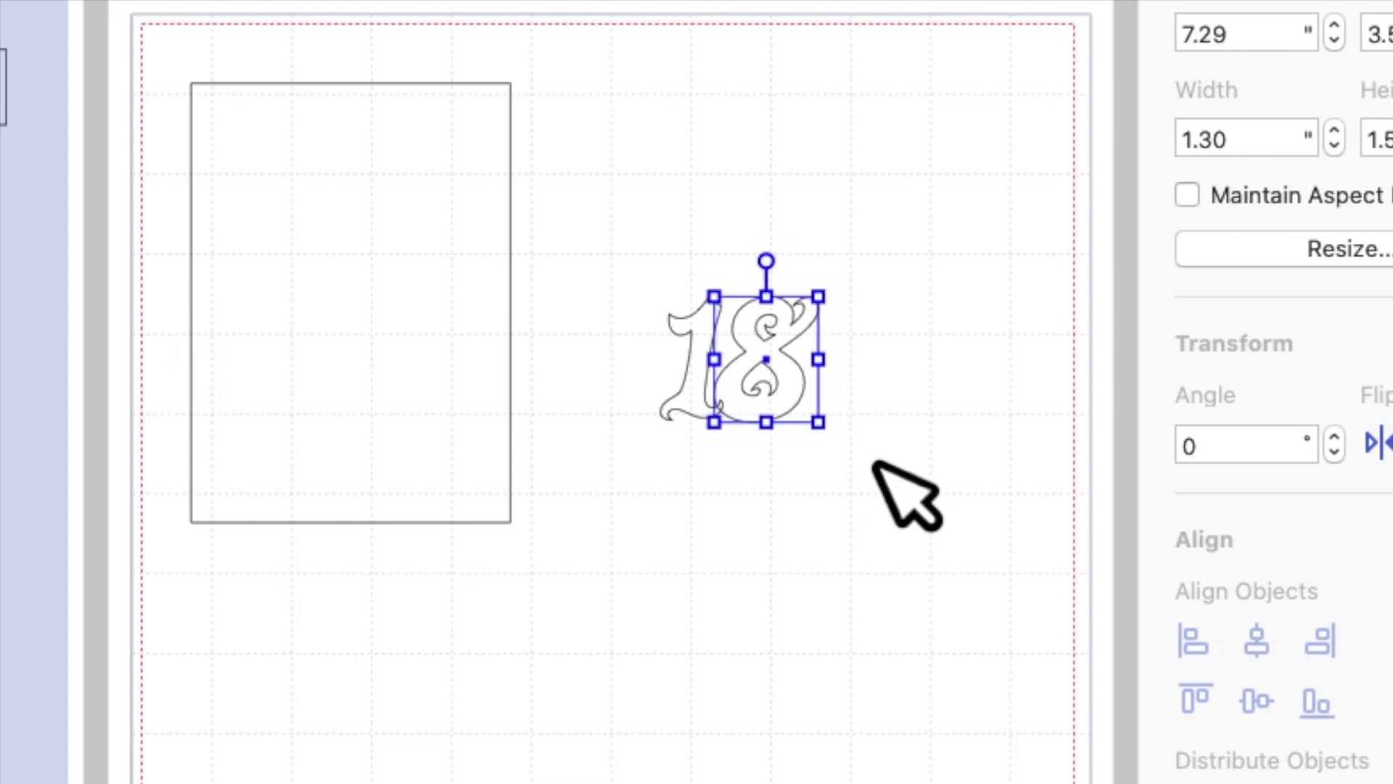
{"action": "key", "text": "Left"}
{"action": "key", "text": "Left"}
{"action": "key", "text": "Left"}
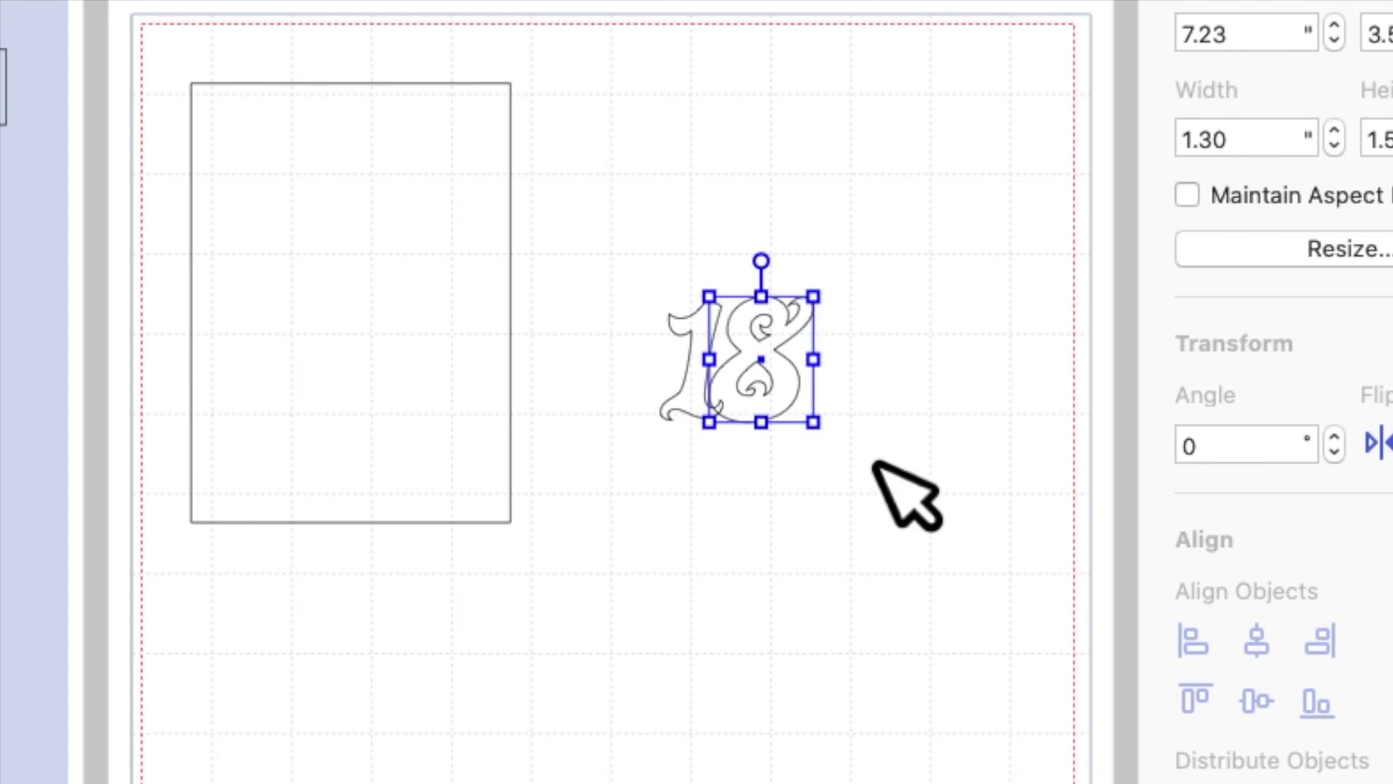
{"action": "left_click", "coordinate": [893, 506]}
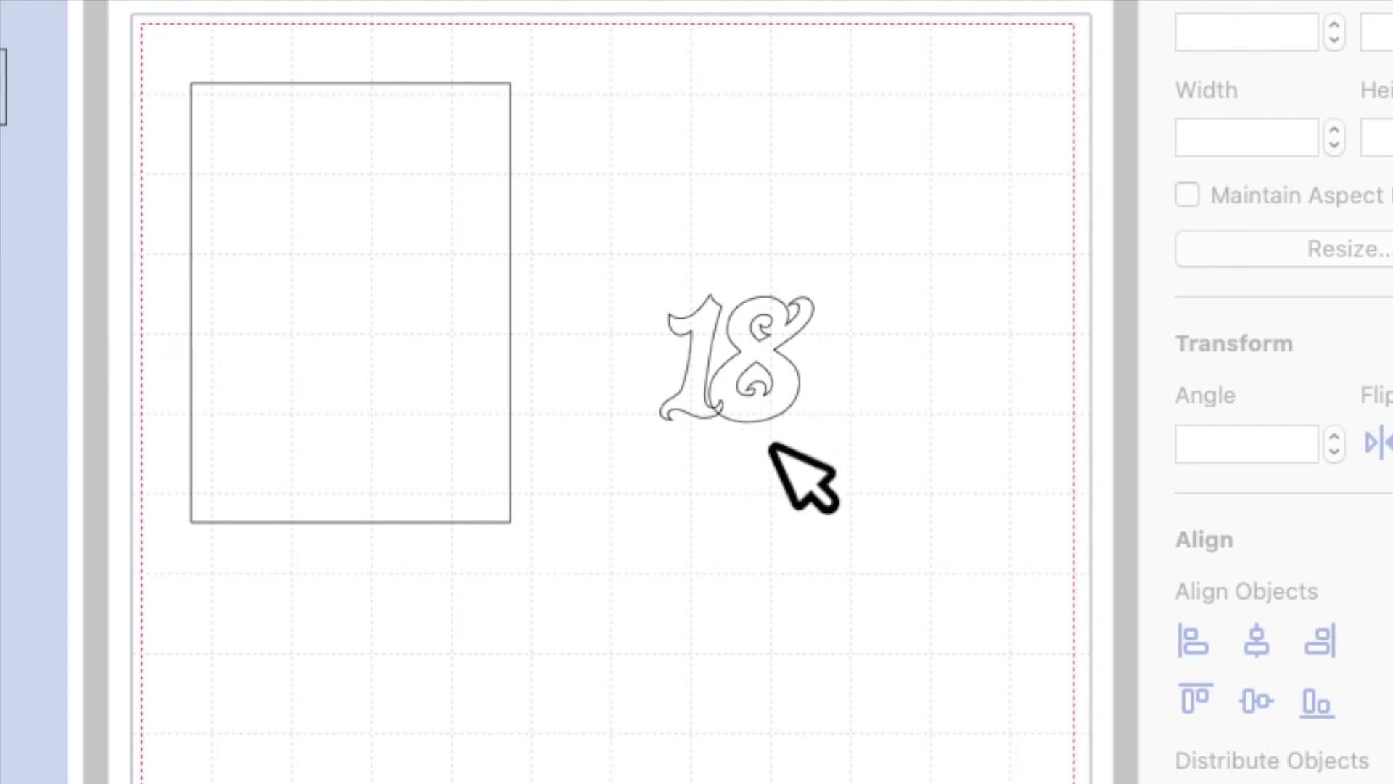
Nudge the 8 further towards the 1, to about X 7.14 inches, and deselect it.
{"action": "left_click", "coordinate": [775, 415]}
{"action": "key", "text": "Left"}
{"action": "key", "text": "Left"}
{"action": "key", "text": "Left"}
{"action": "key", "text": "Left"}
{"action": "key", "text": "Left"}
{"action": "key", "text": "Left"}
{"action": "key", "text": "Left"}
{"action": "key", "text": "Left"}
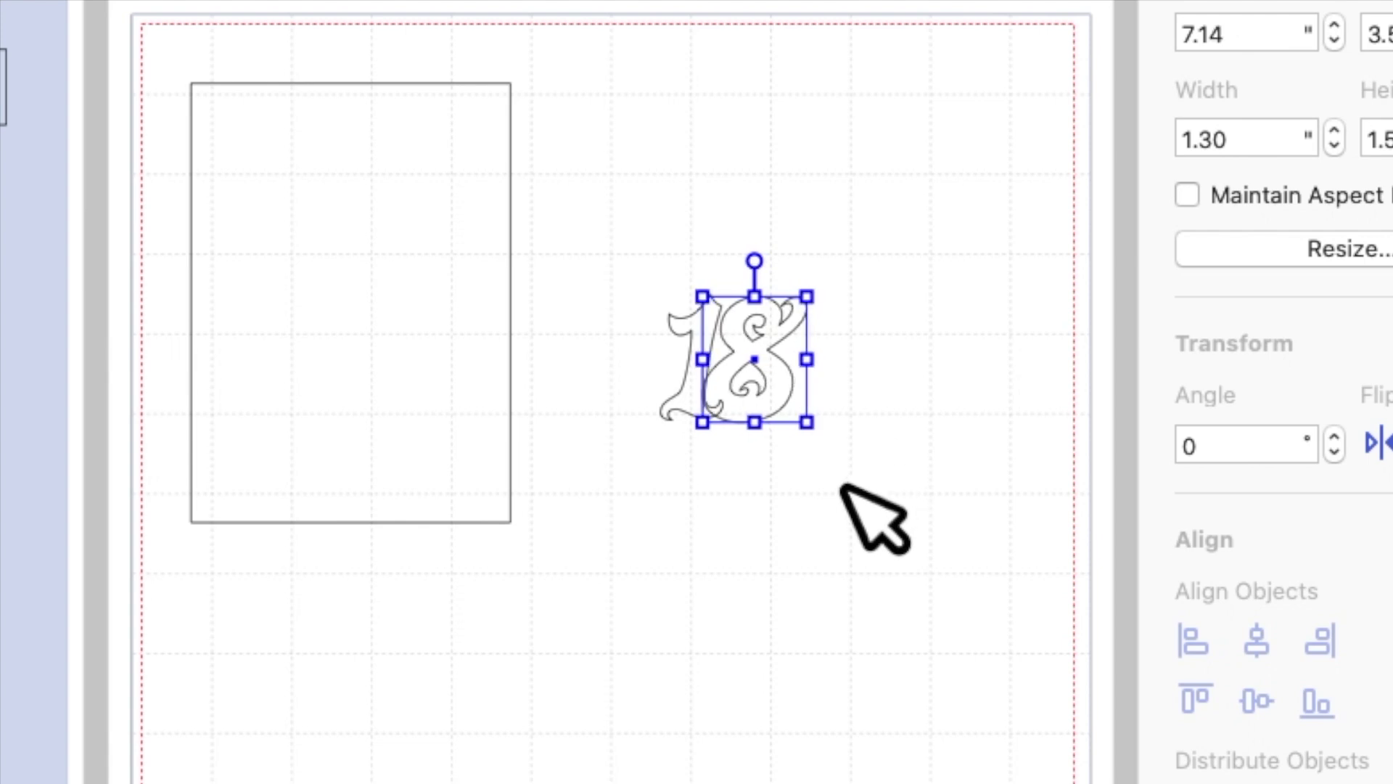
{"action": "left_click", "coordinate": [841, 488]}
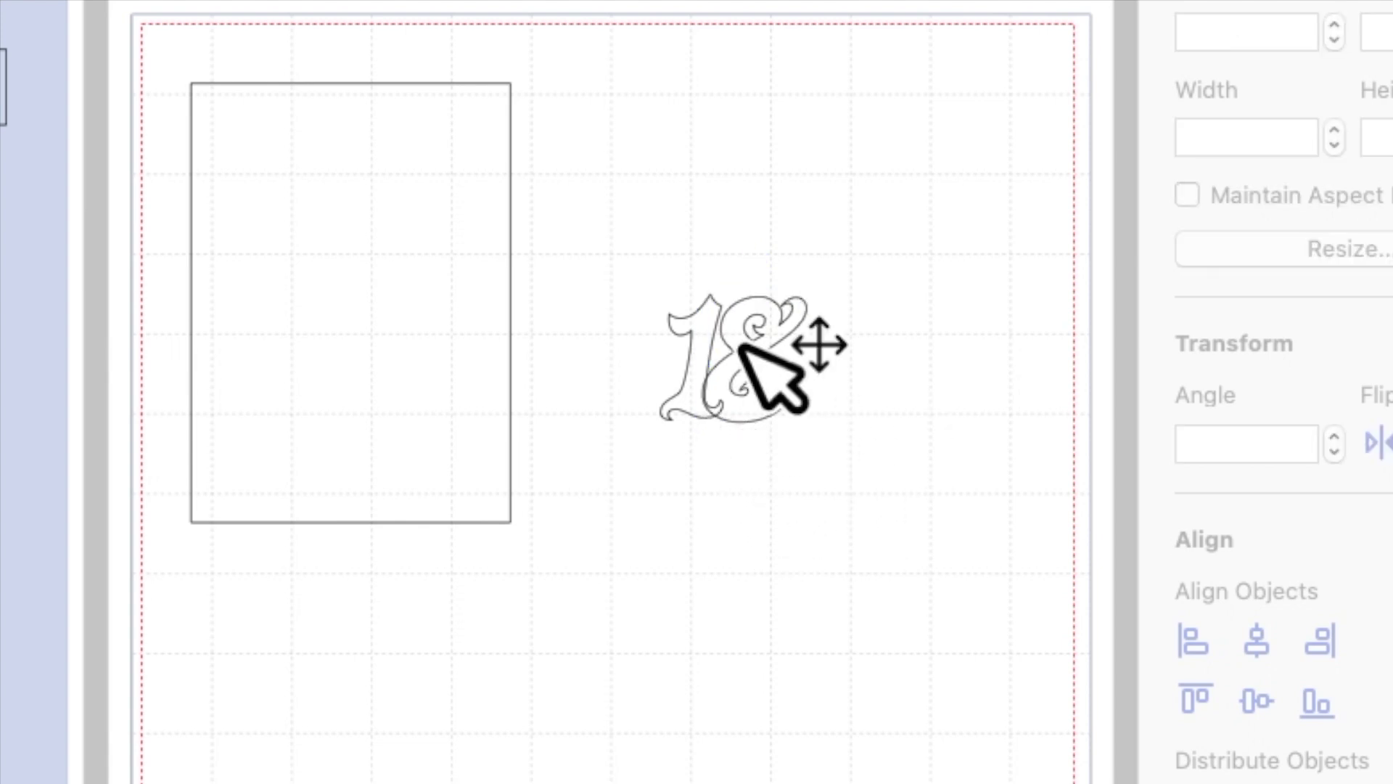
Merge the overlapping 1 and 8 into a single shape and move it slightly, to about X 6.70, Y 3.92 inches.
{"action": "left_click_drag", "start_coordinate": [640, 276], "coordinate": [864, 534]}
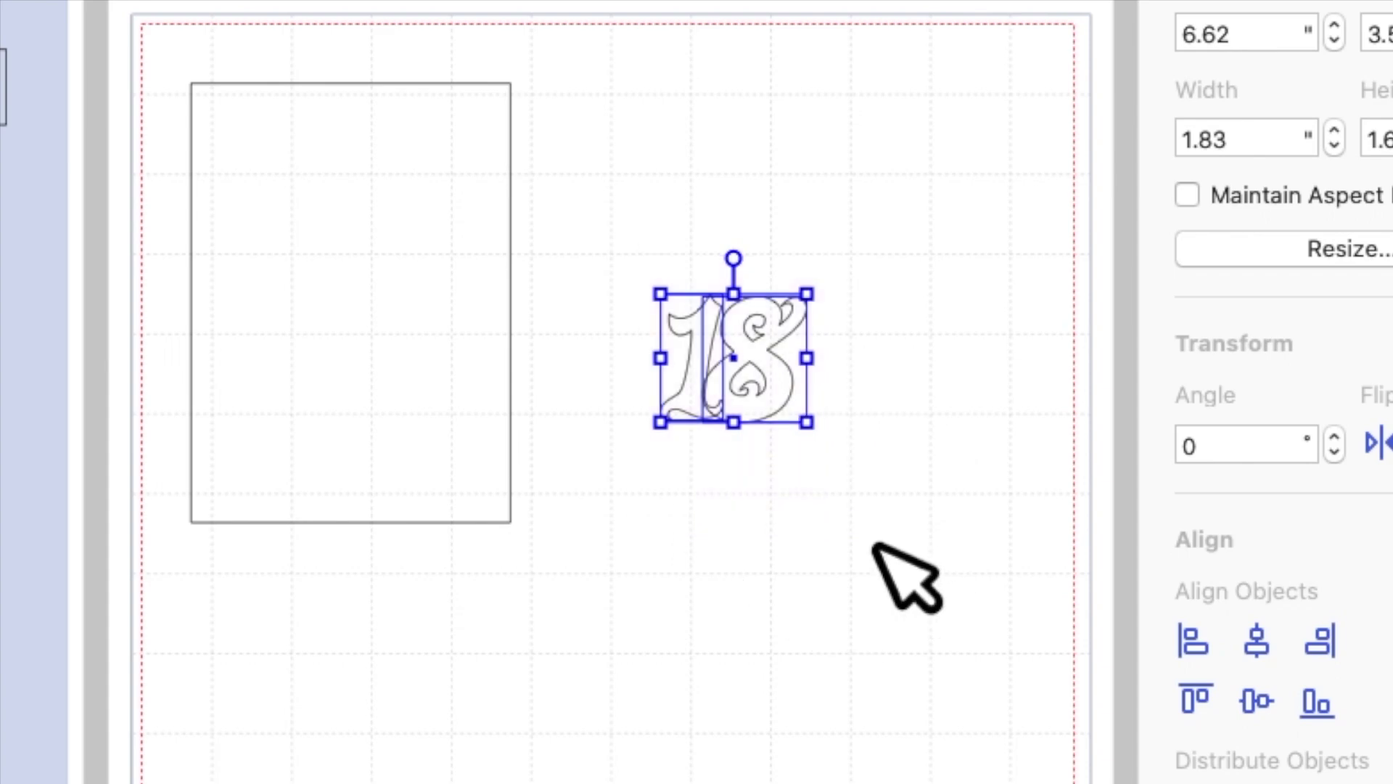
{"action": "left_click", "coordinate": [1033, 673]}
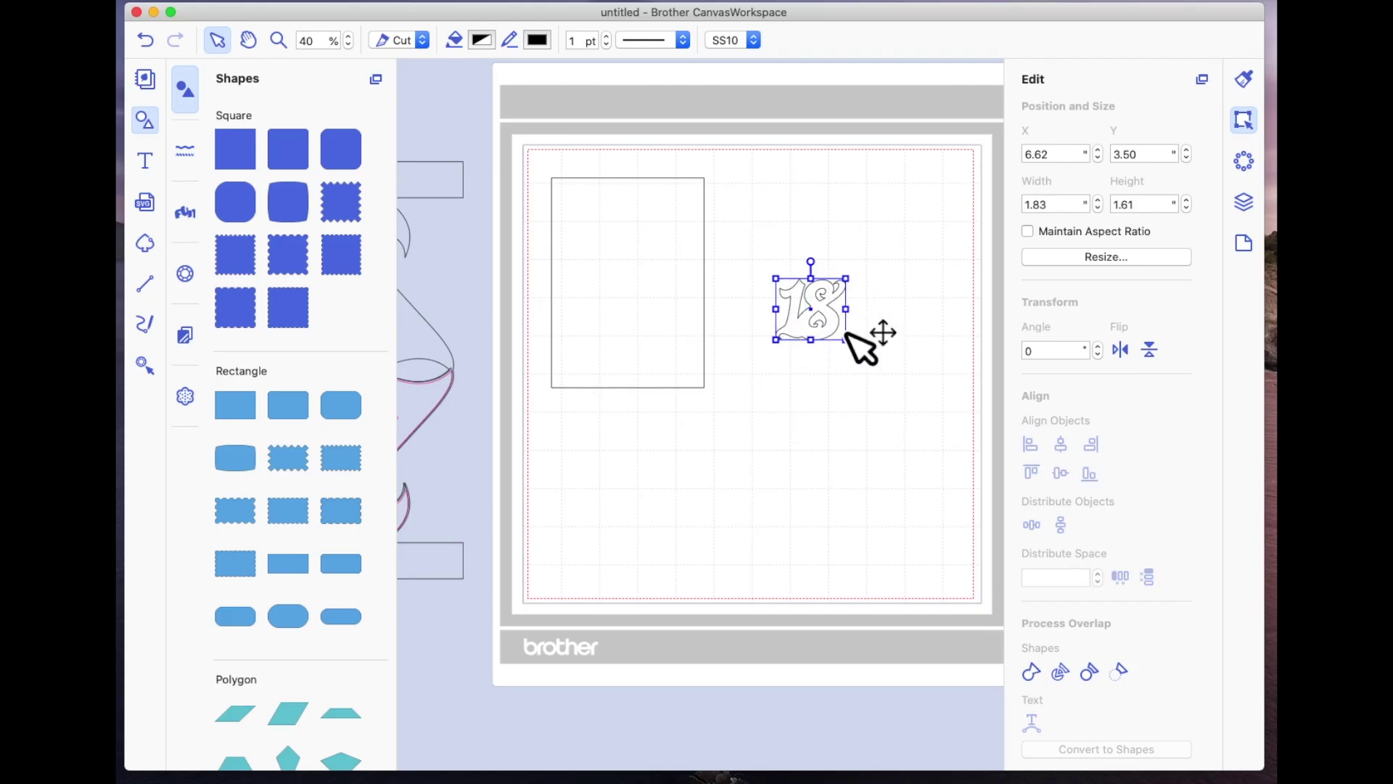
{"action": "left_click_drag", "start_coordinate": [828, 304], "coordinate": [835, 320]}
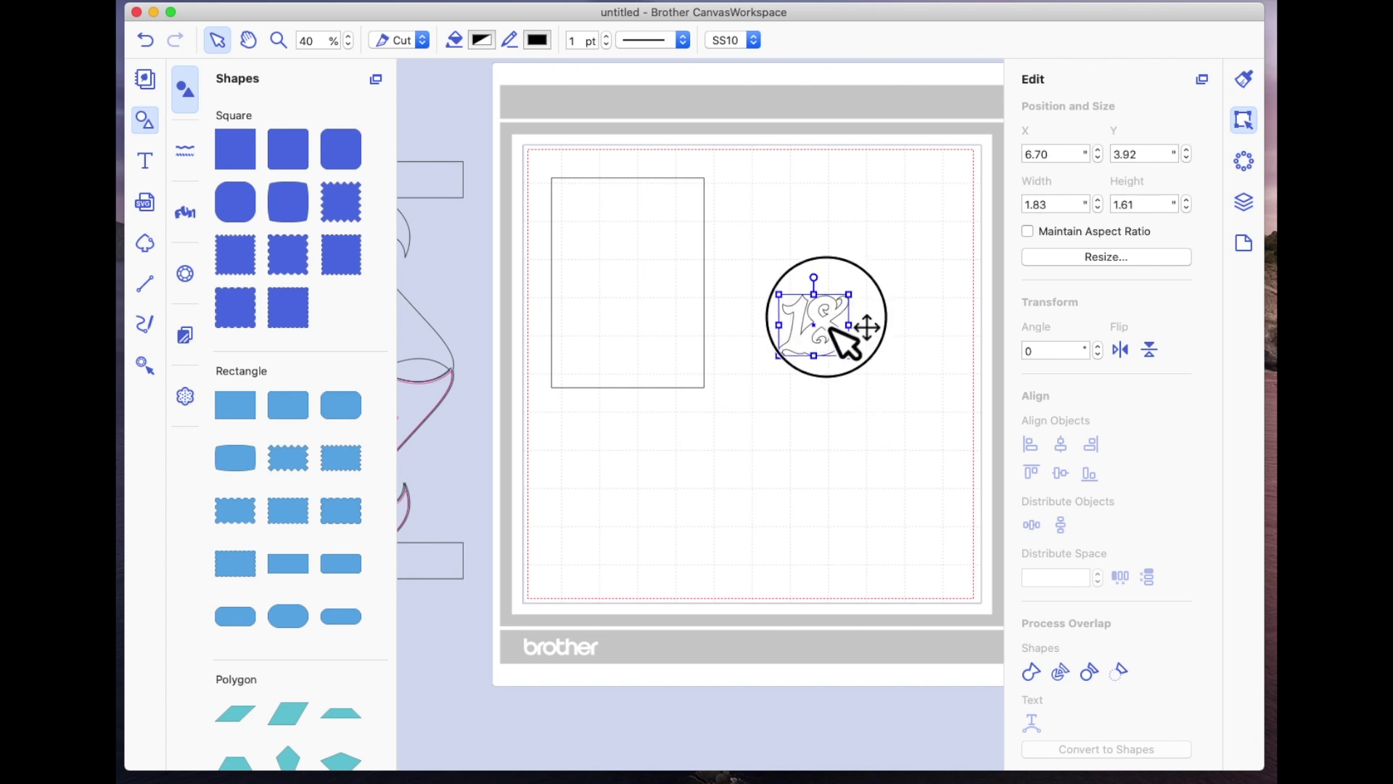
Lock the 4 by 5.5 inch rectangle's layer and test the lock by trying to move the rectangle.
{"action": "left_click", "coordinate": [706, 248]}
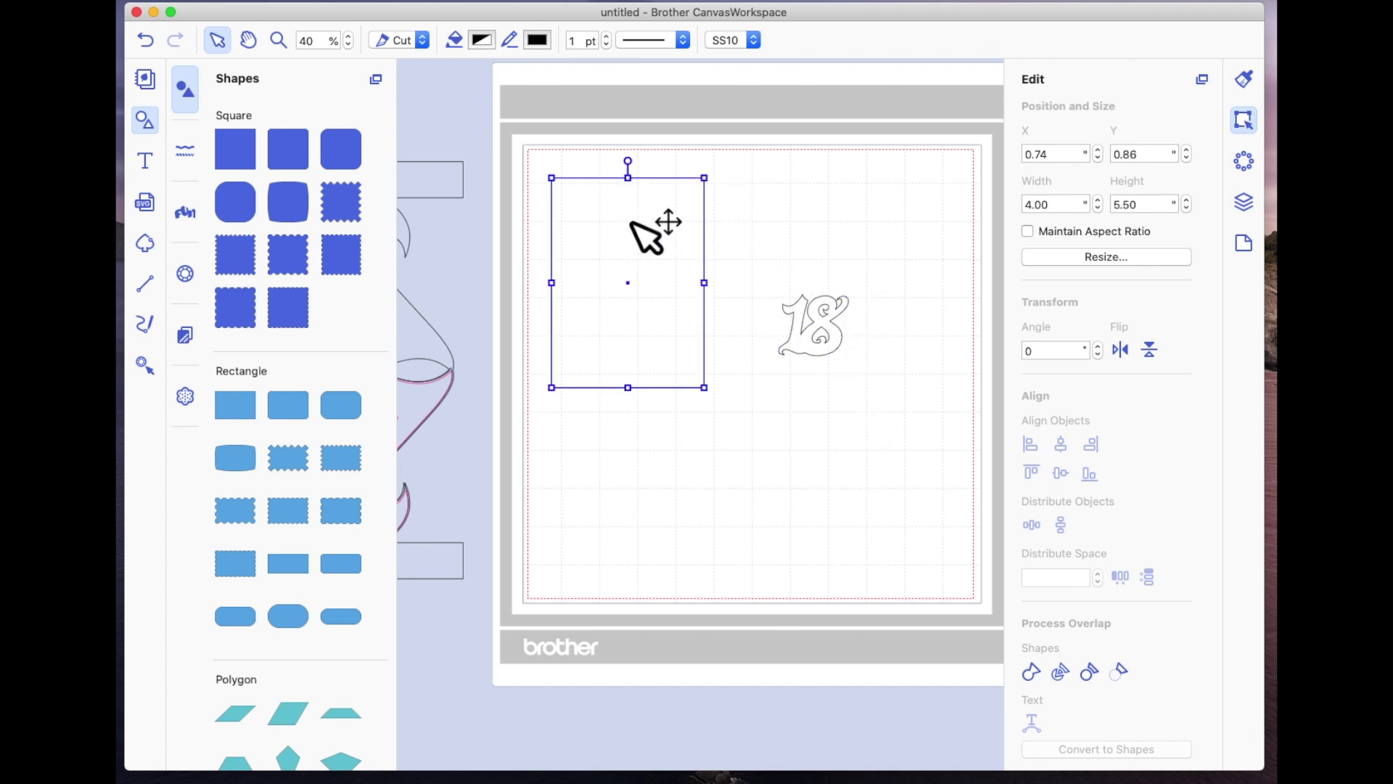
{"action": "left_click", "coordinate": [1245, 204]}
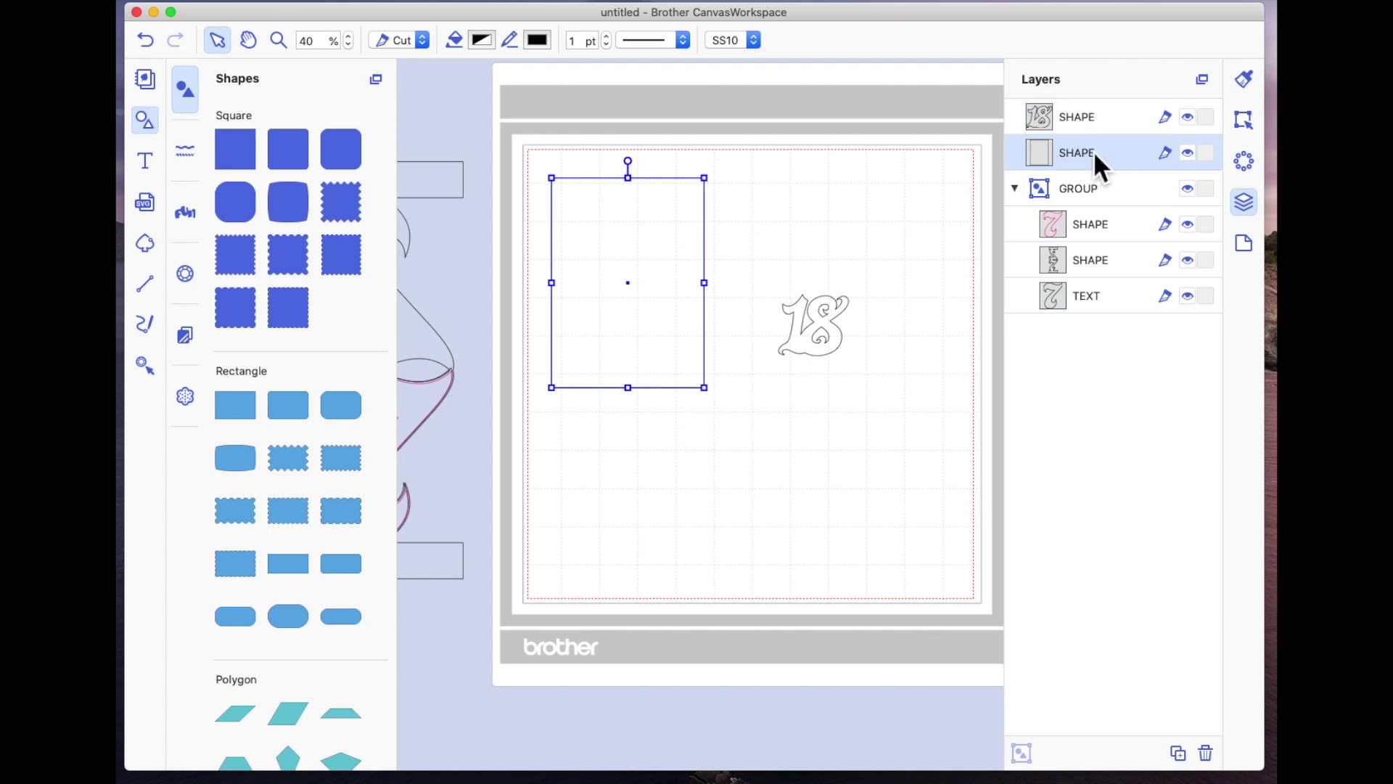
{"action": "left_click", "coordinate": [1207, 152]}
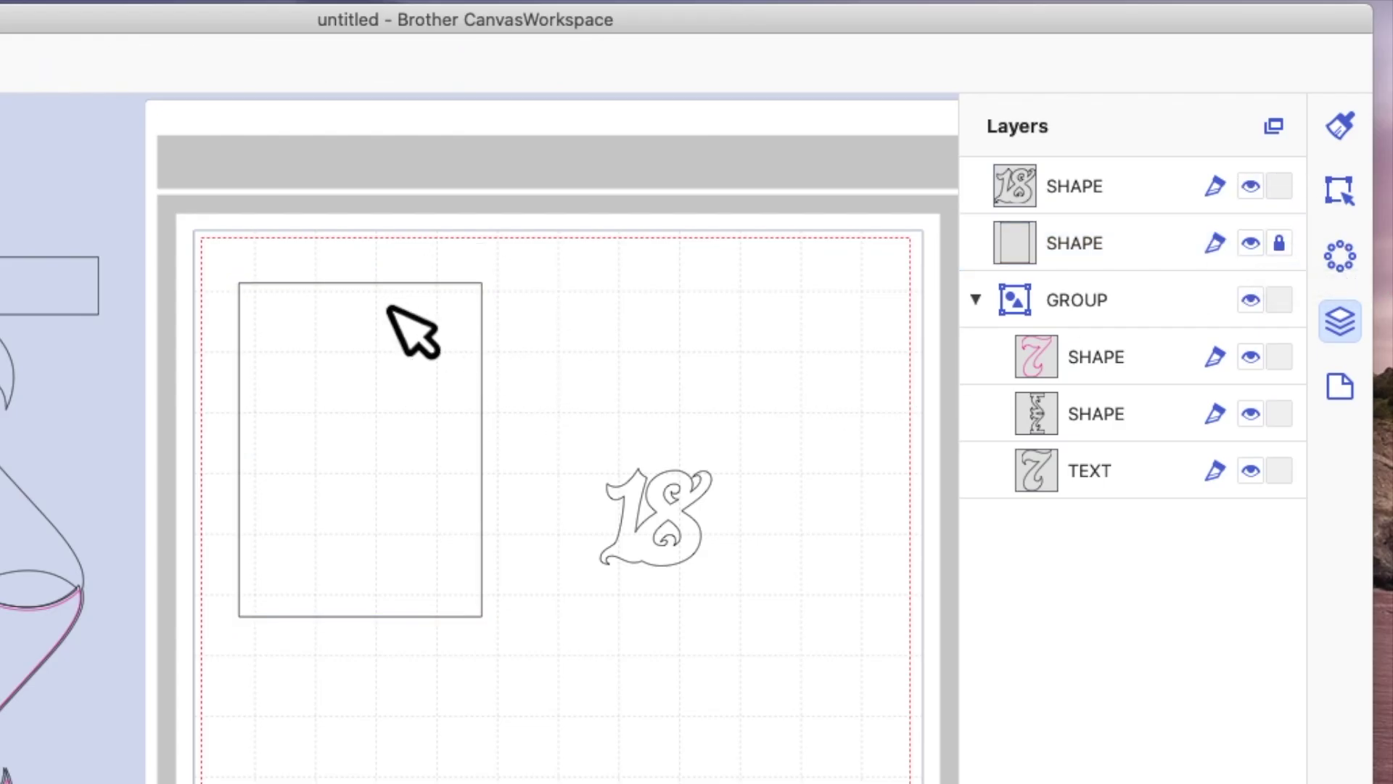
{"action": "left_click_drag", "start_coordinate": [381, 290], "coordinate": [364, 365]}
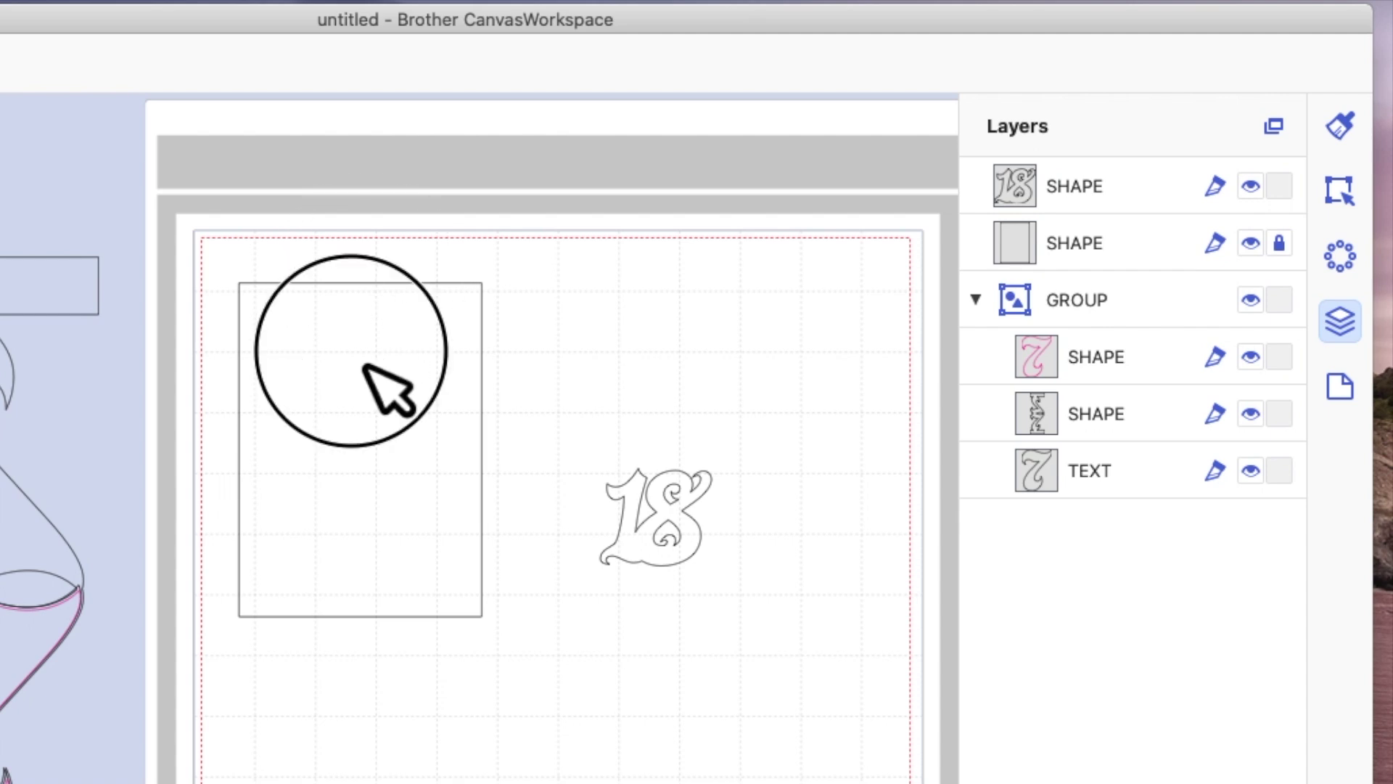
Move the merged 18 into the tall rectangle and stretch it to about 3.68 by 4.13 inches.
{"action": "left_click", "coordinate": [675, 526]}
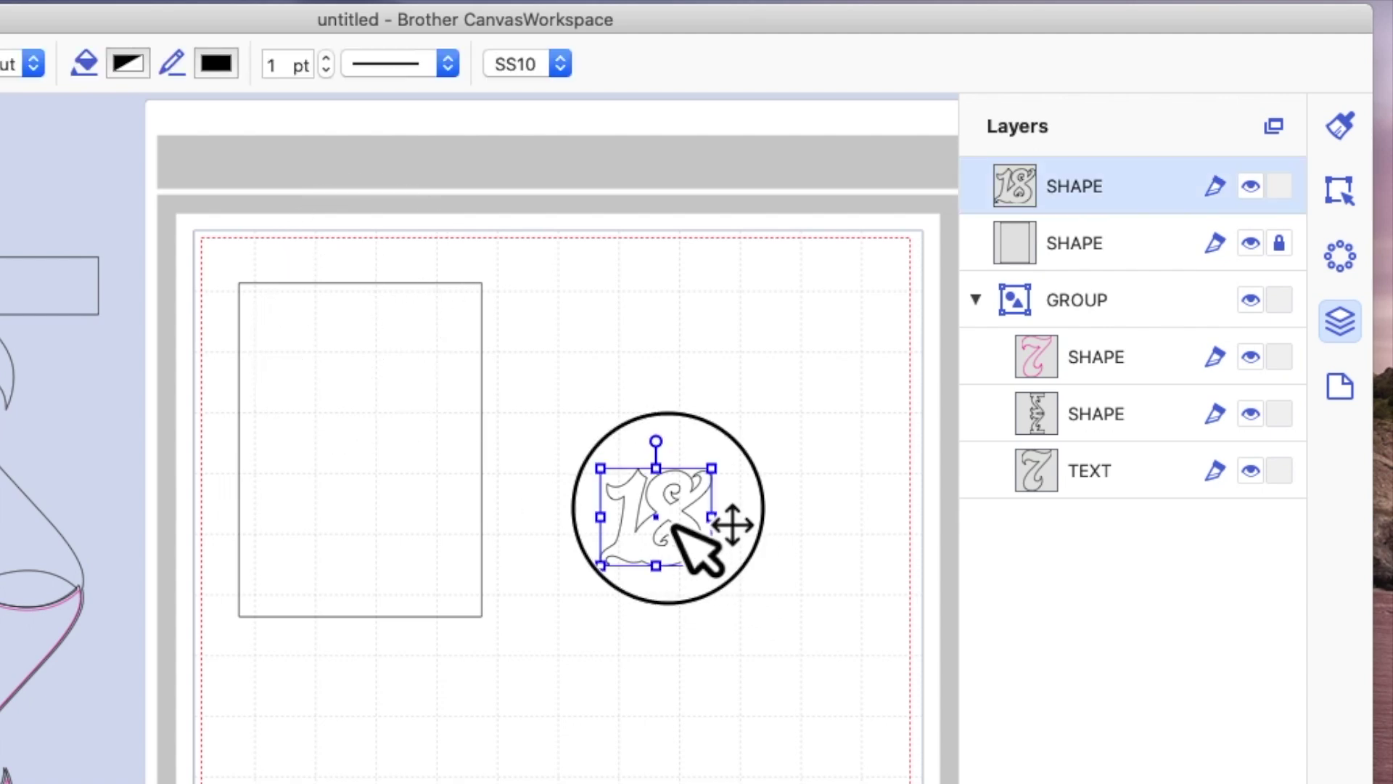
{"action": "left_click_drag", "start_coordinate": [690, 555], "coordinate": [340, 373]}
{"action": "double_click", "coordinate": [338, 371]}
{"action": "left_click", "coordinate": [628, 363]}
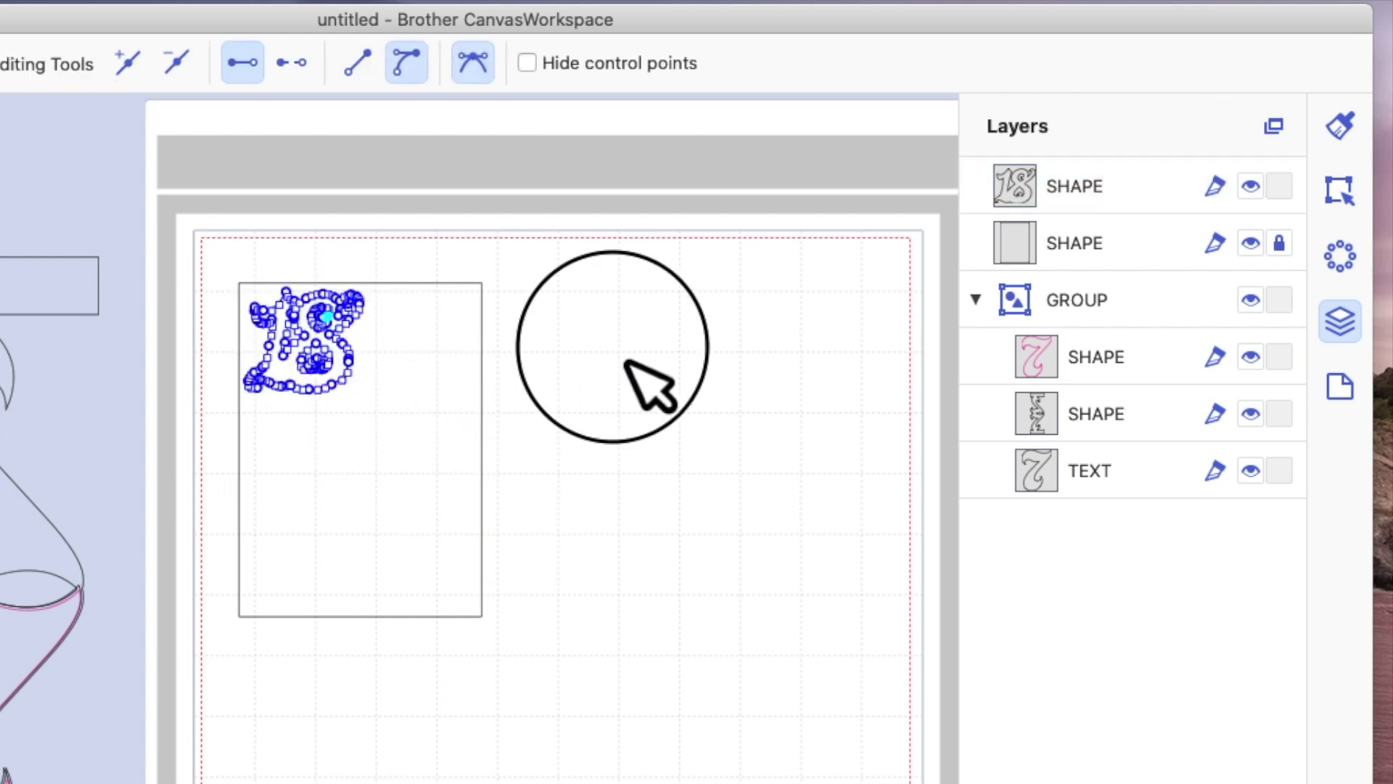
{"action": "left_click_drag", "start_coordinate": [364, 390], "coordinate": [499, 599]}
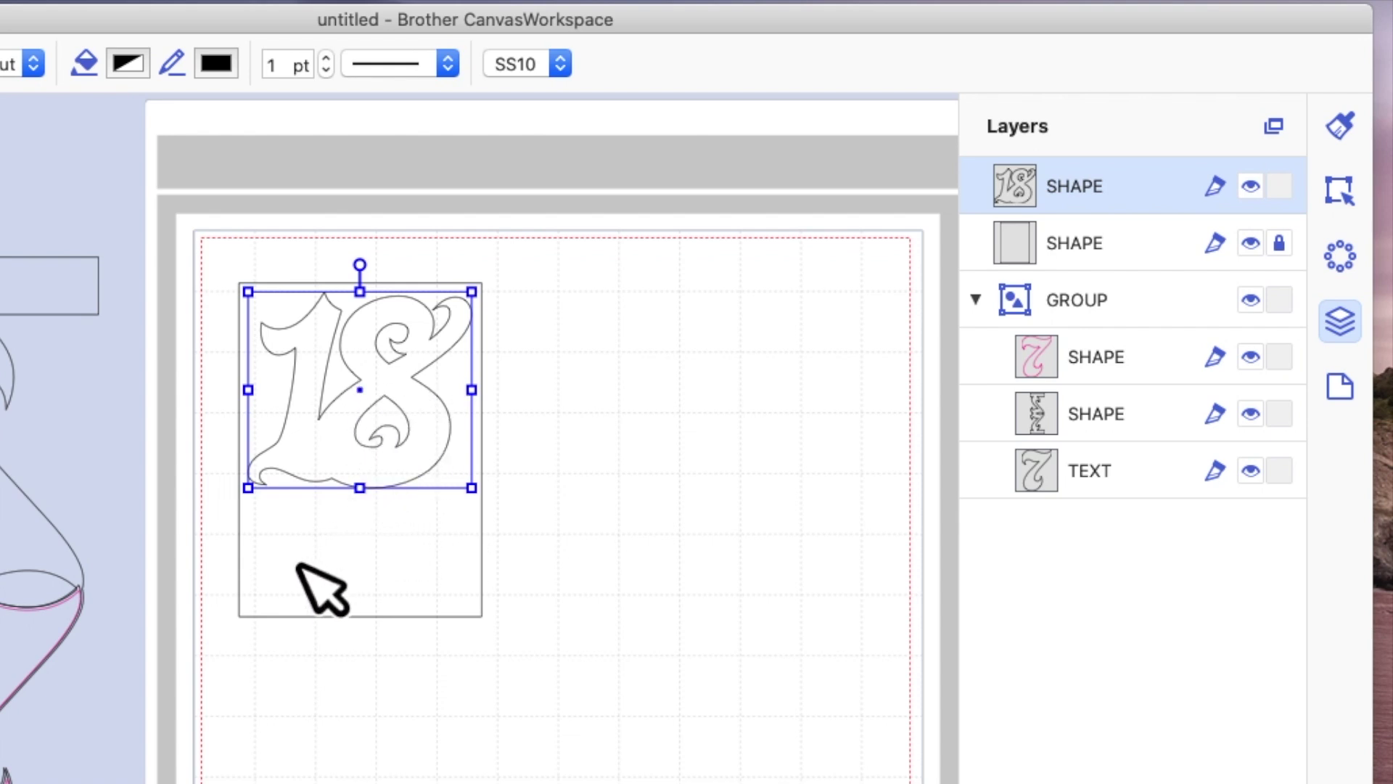
{"action": "left_click_drag", "start_coordinate": [389, 517], "coordinate": [392, 569]}
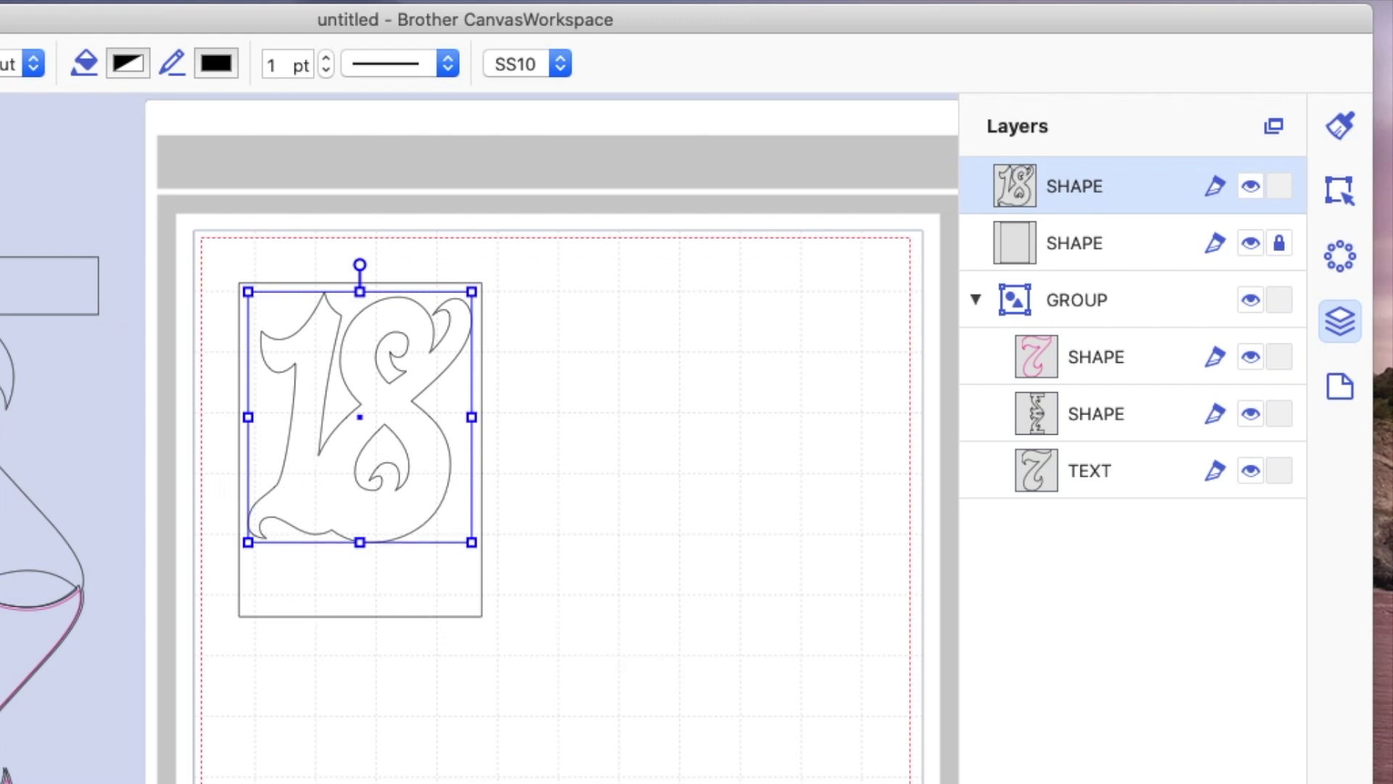
Add a plain rectangle below the card outline, flatten it to about 0.82 inches high and set its width to 4 inches.
{"action": "left_click_drag", "start_coordinate": [317, 421], "coordinate": [454, 723]}
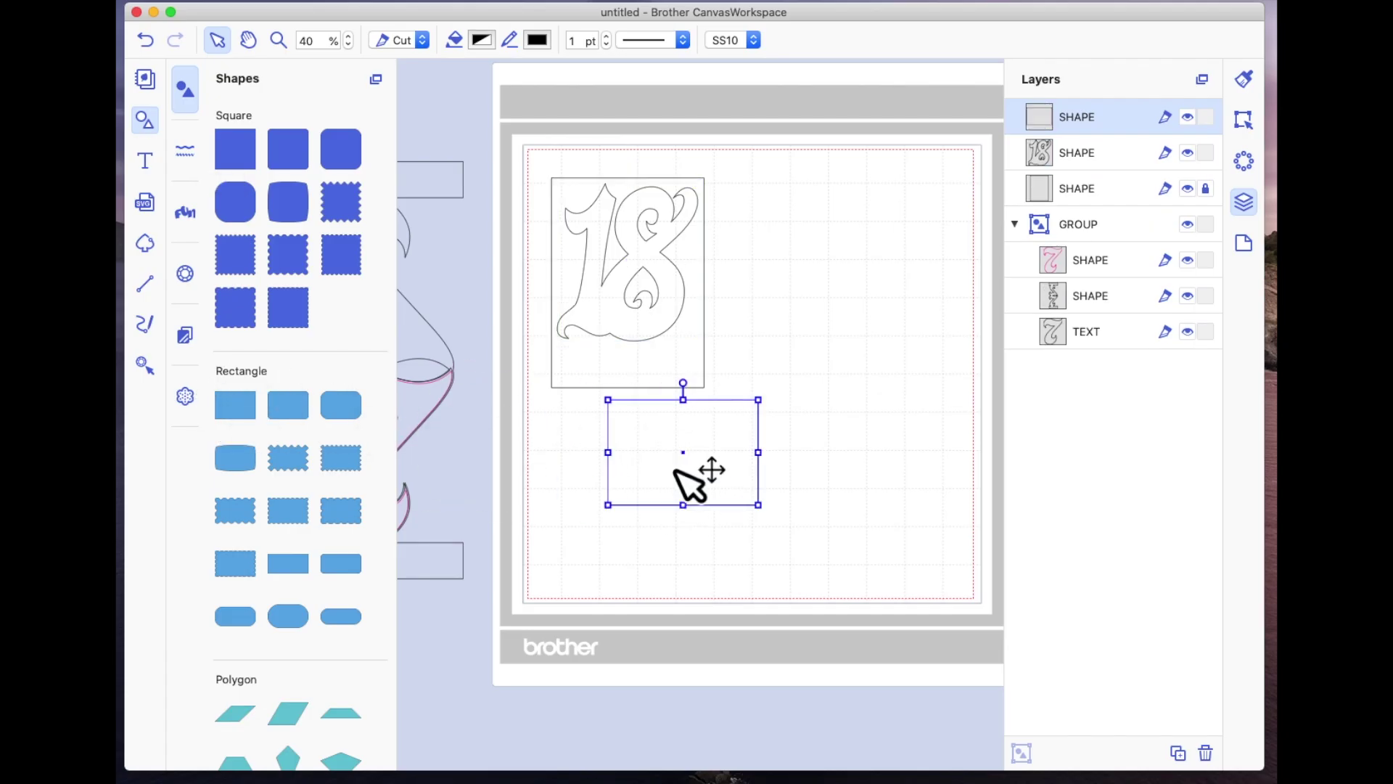
{"action": "left_click_drag", "start_coordinate": [704, 410], "coordinate": [769, 504]}
{"action": "left_click", "coordinate": [1244, 120]}
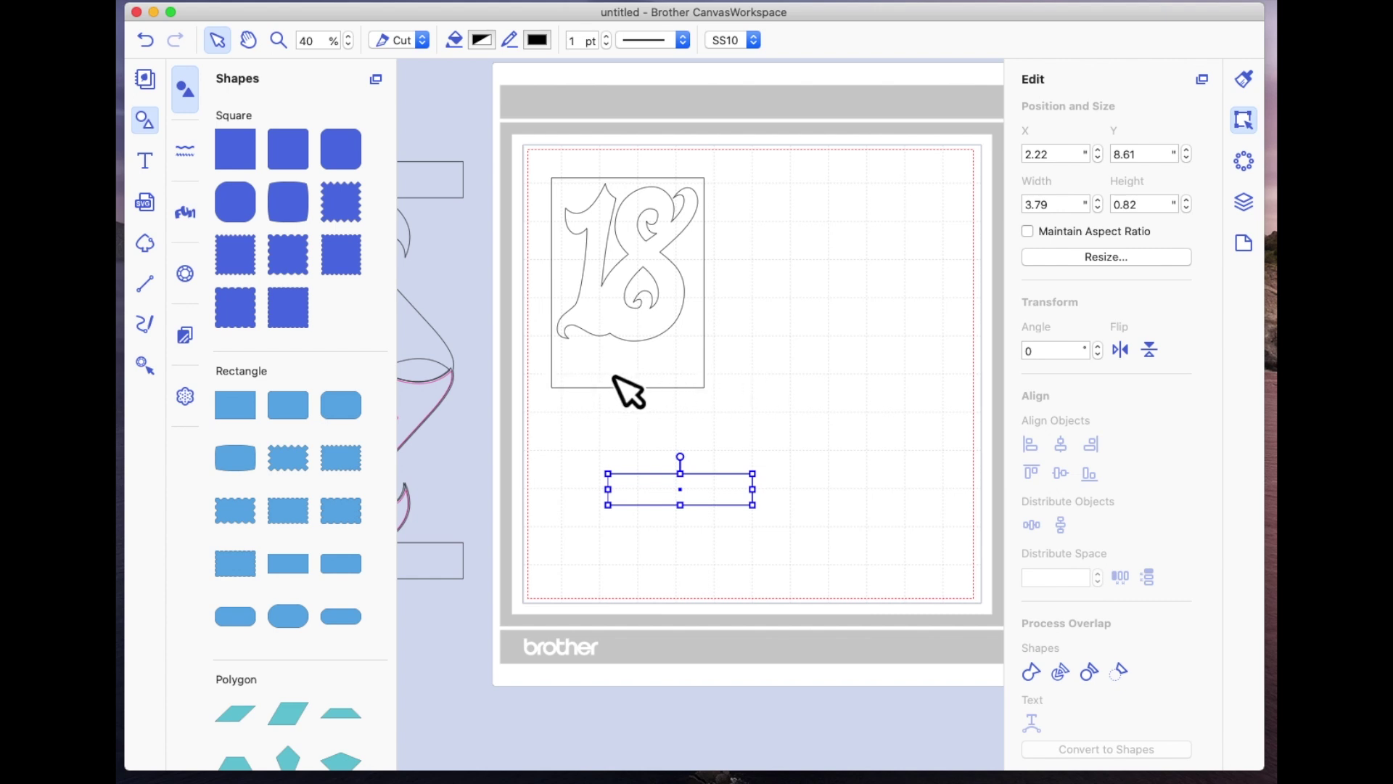
{"action": "left_click_drag", "start_coordinate": [1070, 213], "coordinate": [995, 211]}
{"action": "type", "text": "4"}
{"action": "key", "text": "Return"}
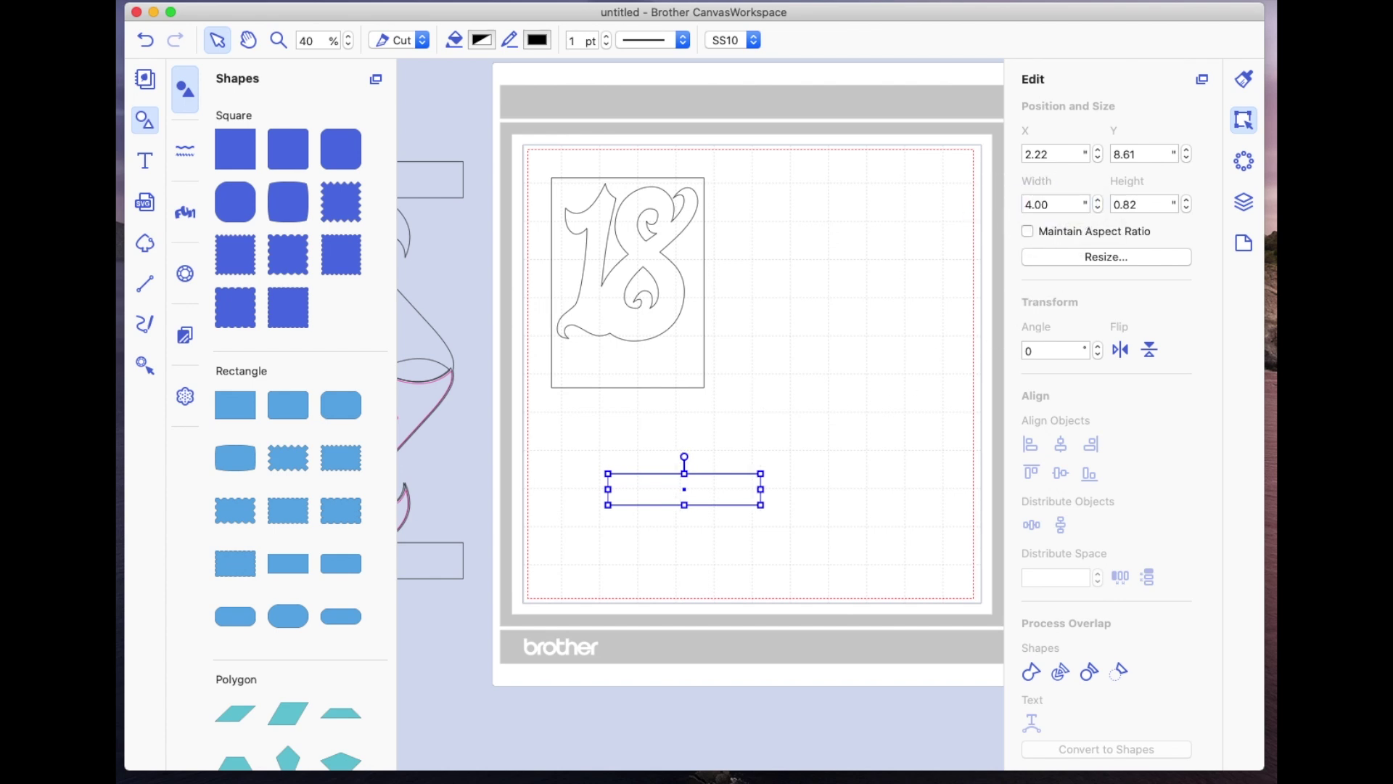
Fit the flat strip into the bottom of the card outline and stretch its top edge up slightly.
{"action": "left_click_drag", "start_coordinate": [691, 508], "coordinate": [636, 392]}
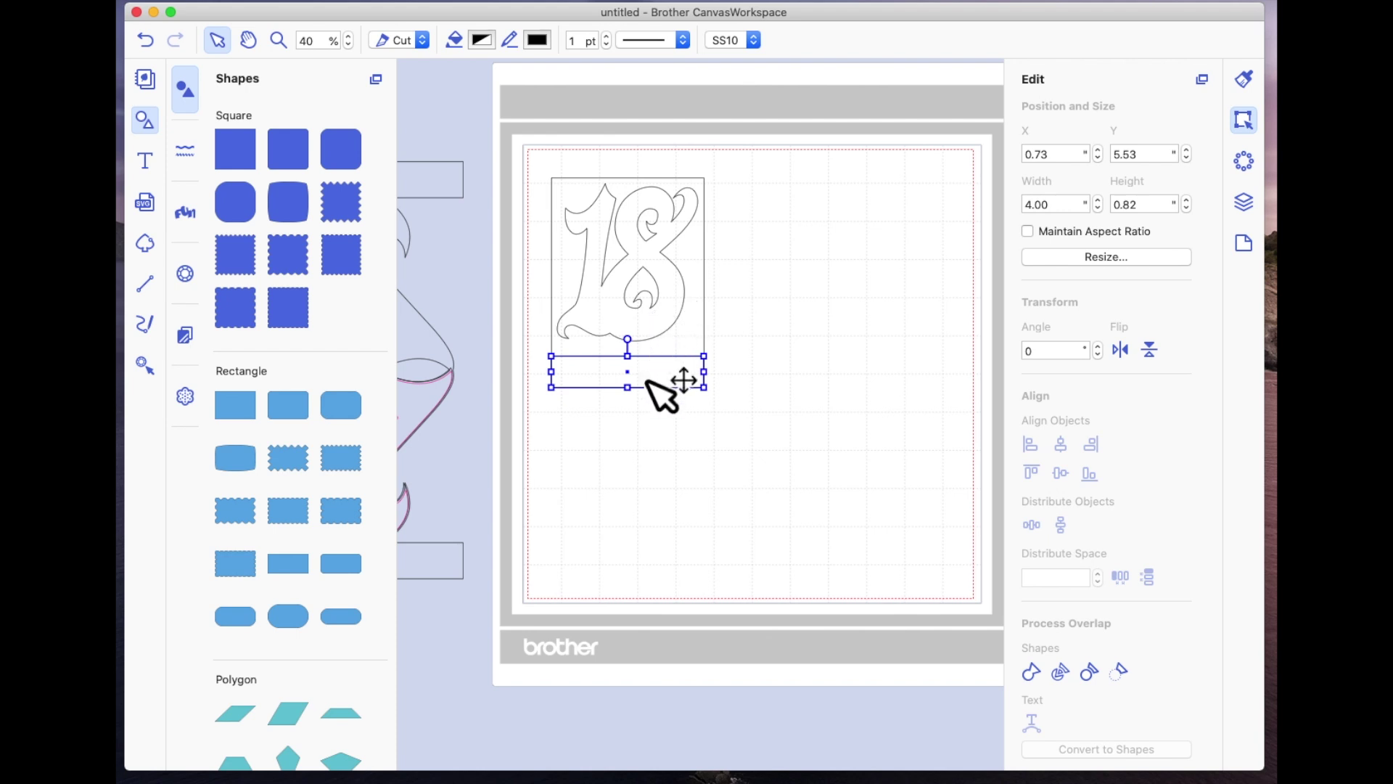
{"action": "mouse_move", "coordinate": [644, 378]}
{"action": "left_mouse_down"}
{"action": "mouse_move", "coordinate": [647, 349]}
{"action": "mouse_move", "coordinate": [649, 368]}
{"action": "left_mouse_up"}
{"action": "left_click", "coordinate": [661, 304]}
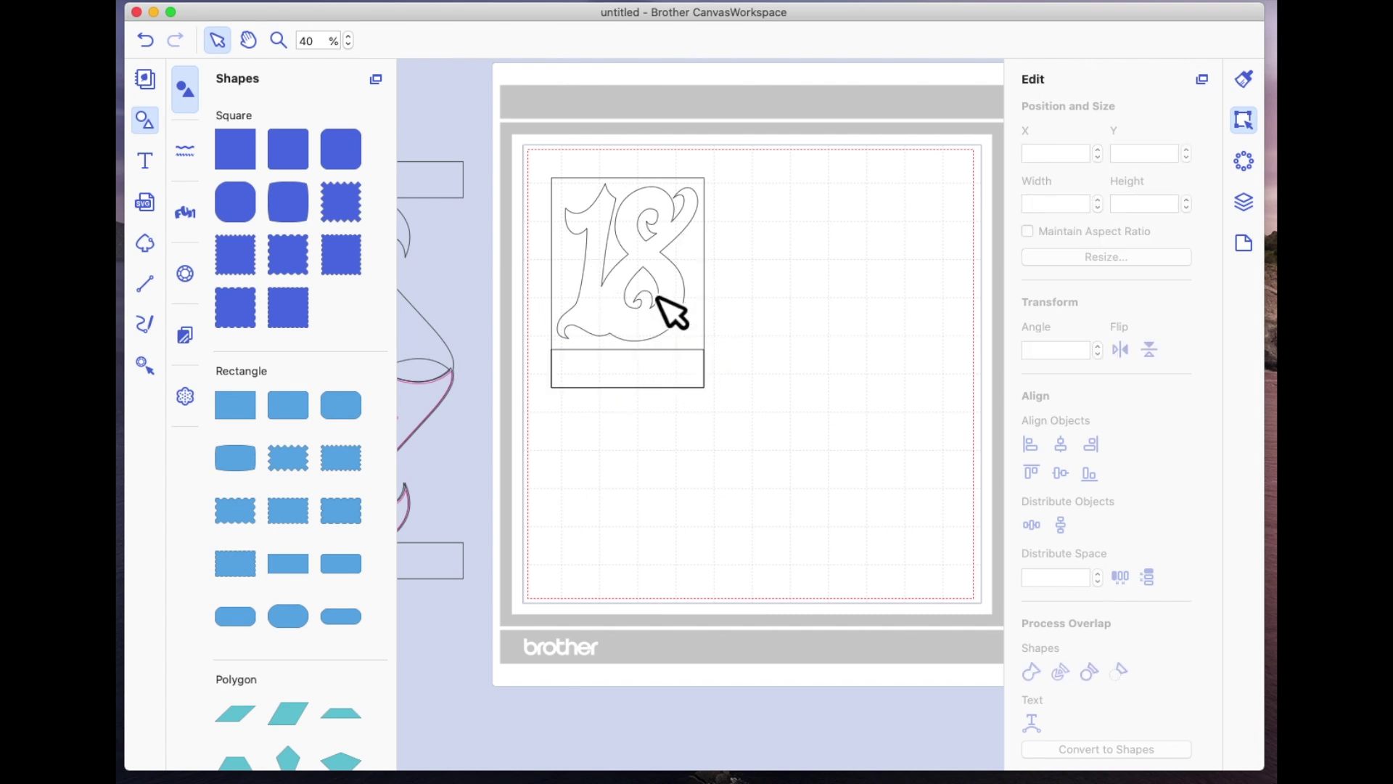
Stretch the 18 downwards to about 4.49 inches high so that it overlaps the bottom strip.
{"action": "left_click", "coordinate": [639, 310]}
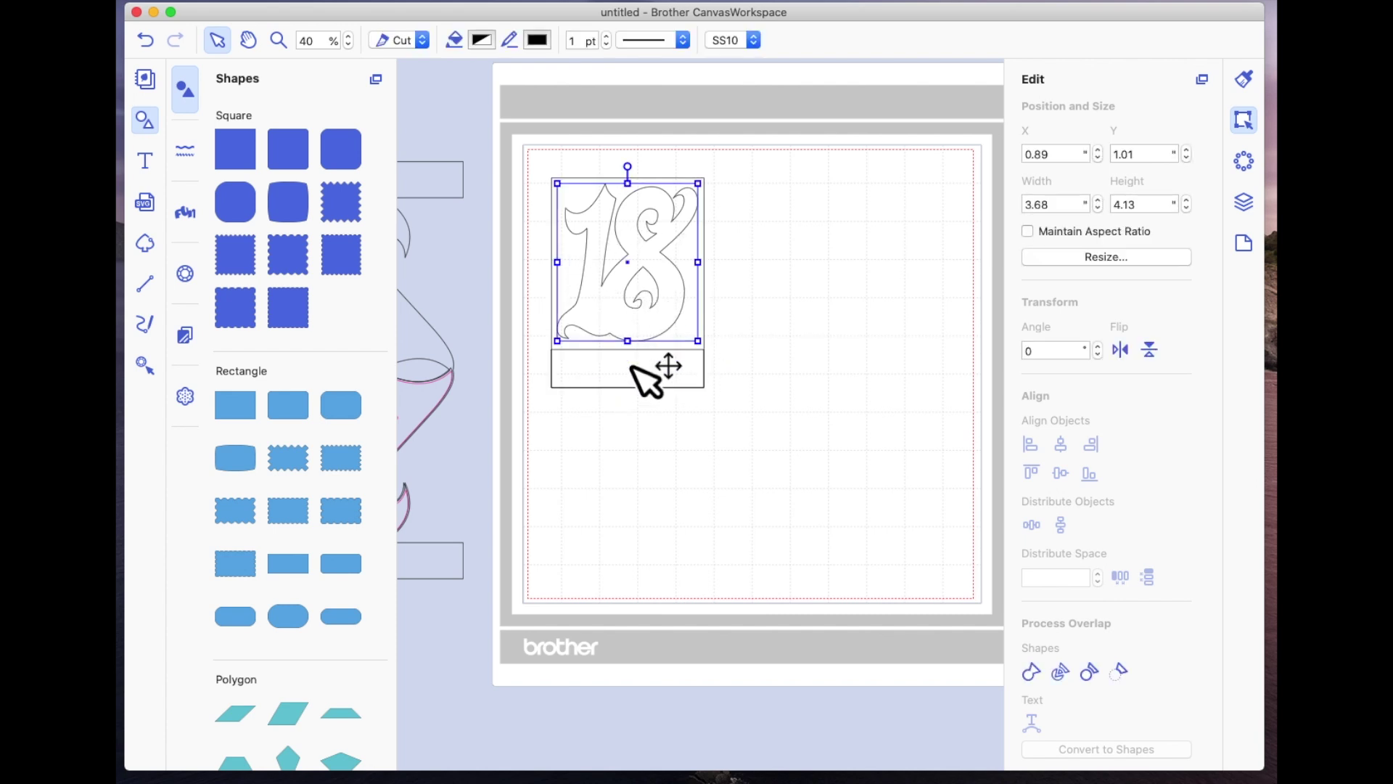
{"action": "left_click_drag", "start_coordinate": [645, 362], "coordinate": [645, 372]}
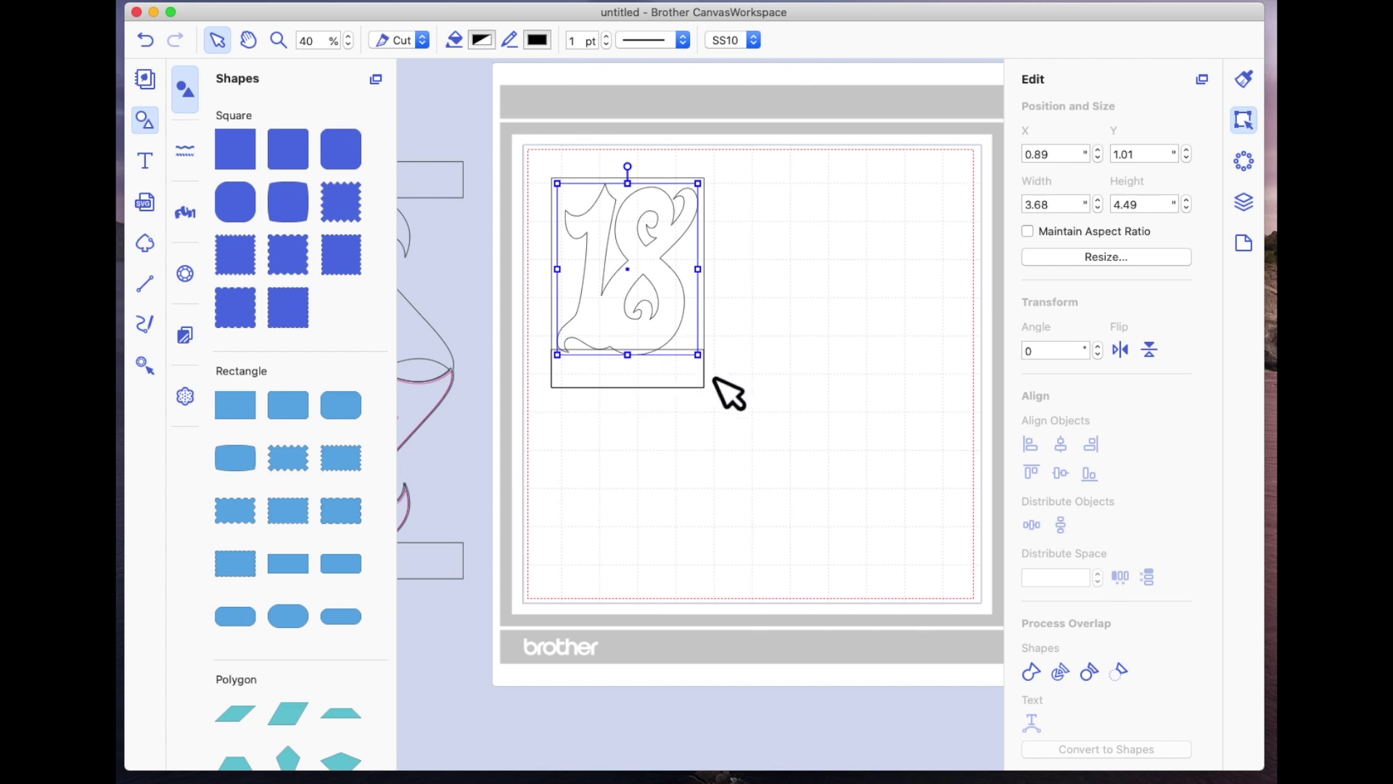
{"action": "left_click", "coordinate": [750, 418]}
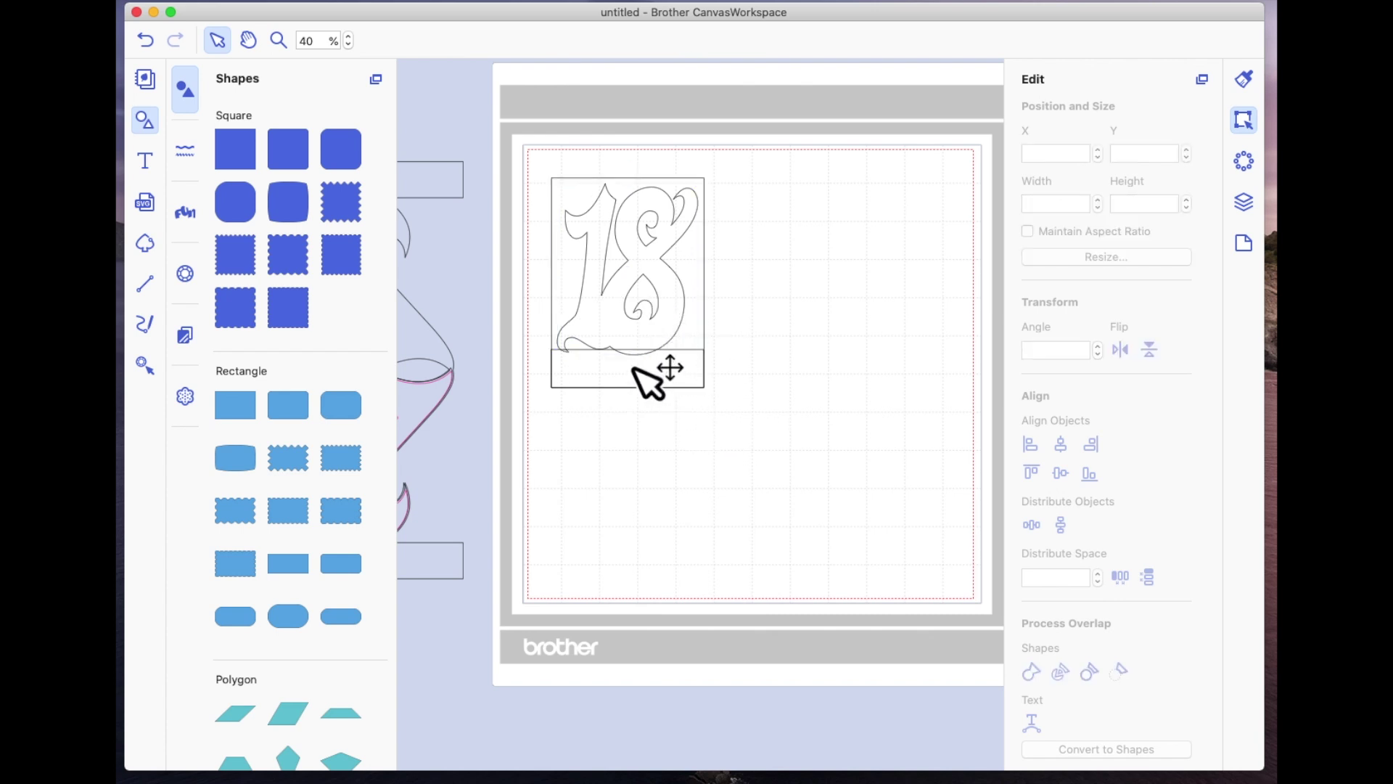
Delete the tall 4 by 5.5 inch guide rectangle, keeping the 18 and the strip.
{"action": "left_click", "coordinate": [1244, 202]}
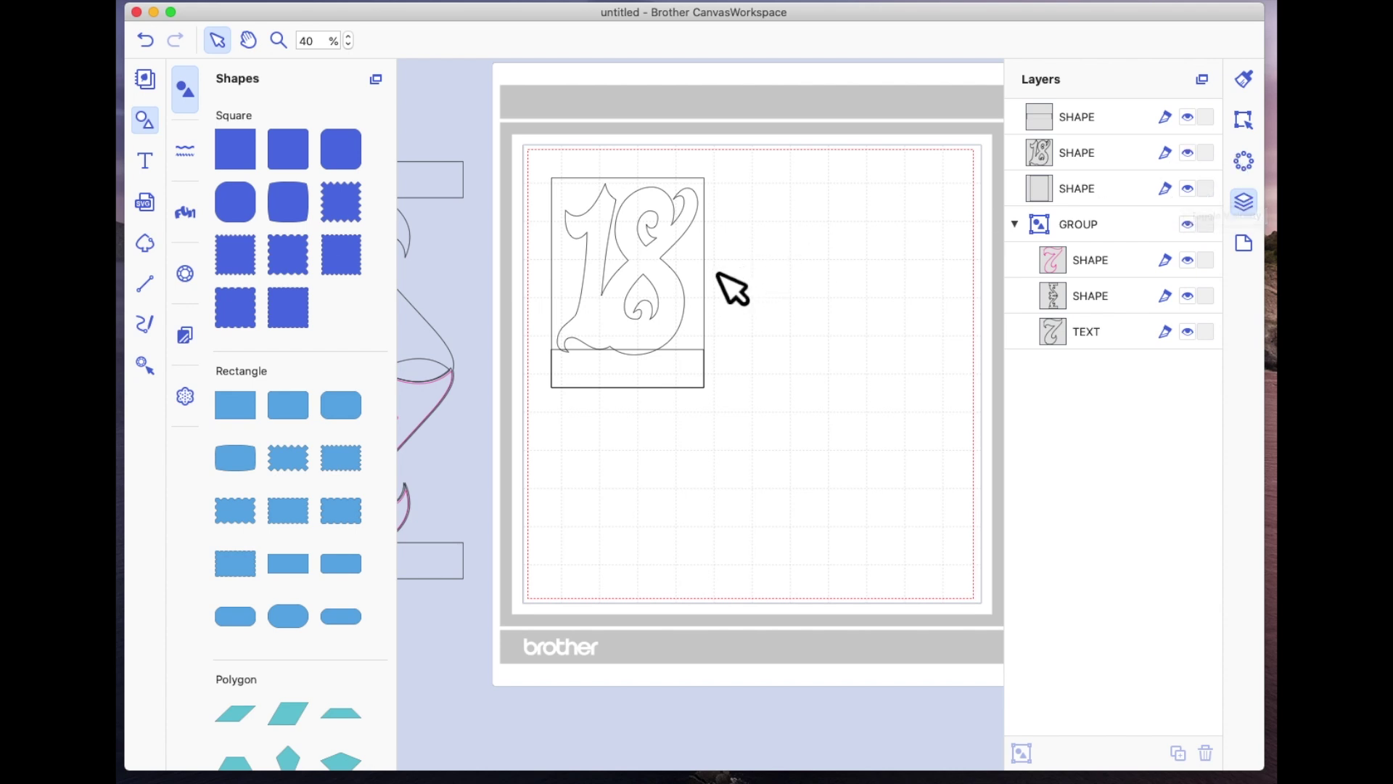
{"action": "left_click", "coordinate": [1074, 186]}
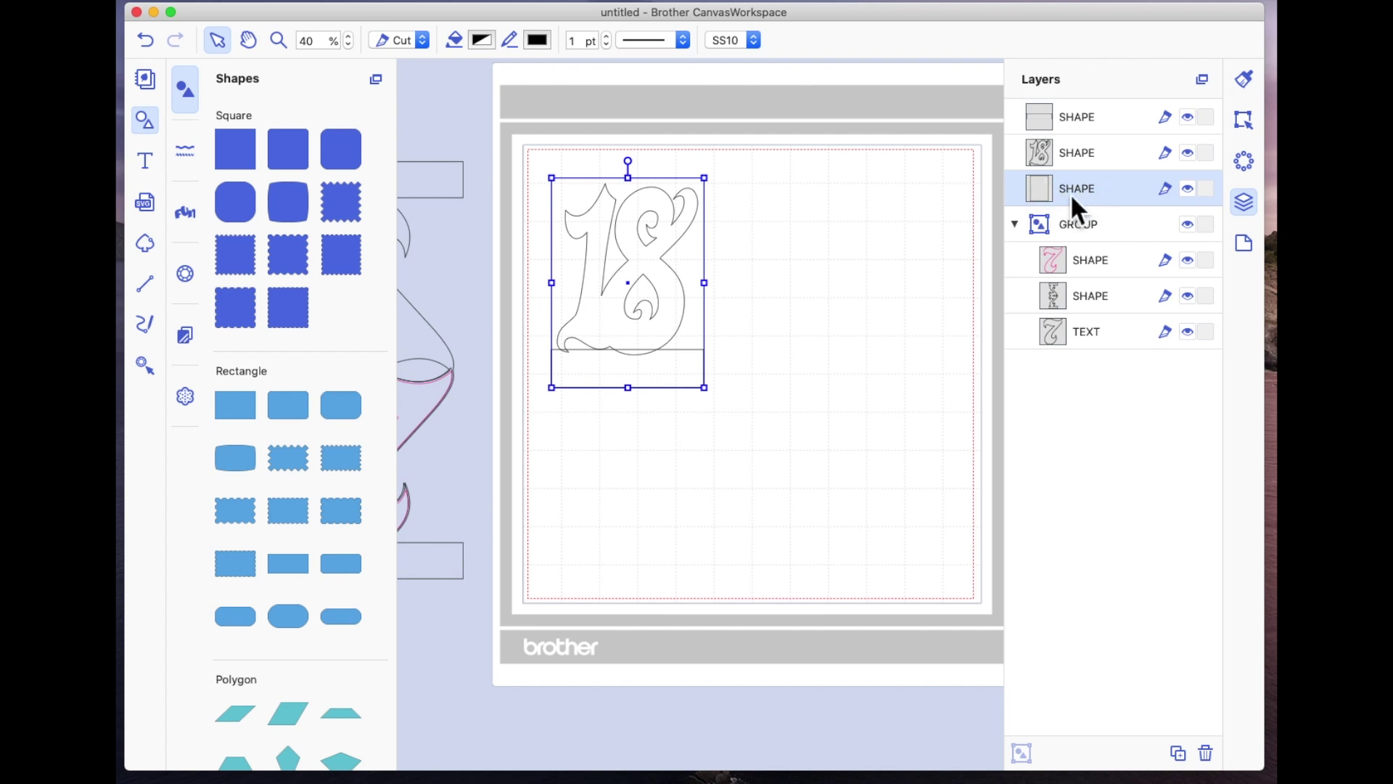
{"action": "key", "text": "Delete"}
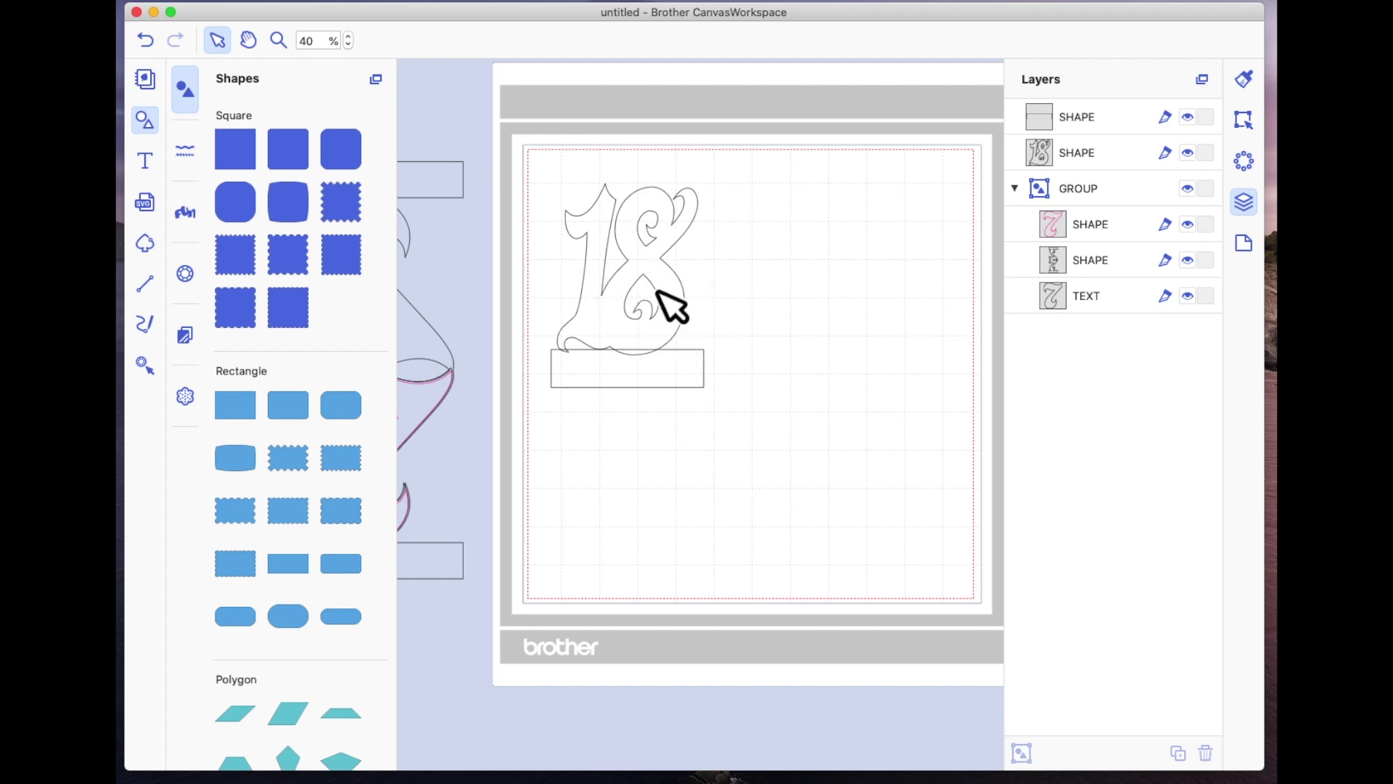
Duplicate the 18 and place the copy in the mat's upper-right area.
{"action": "left_click", "coordinate": [667, 303]}
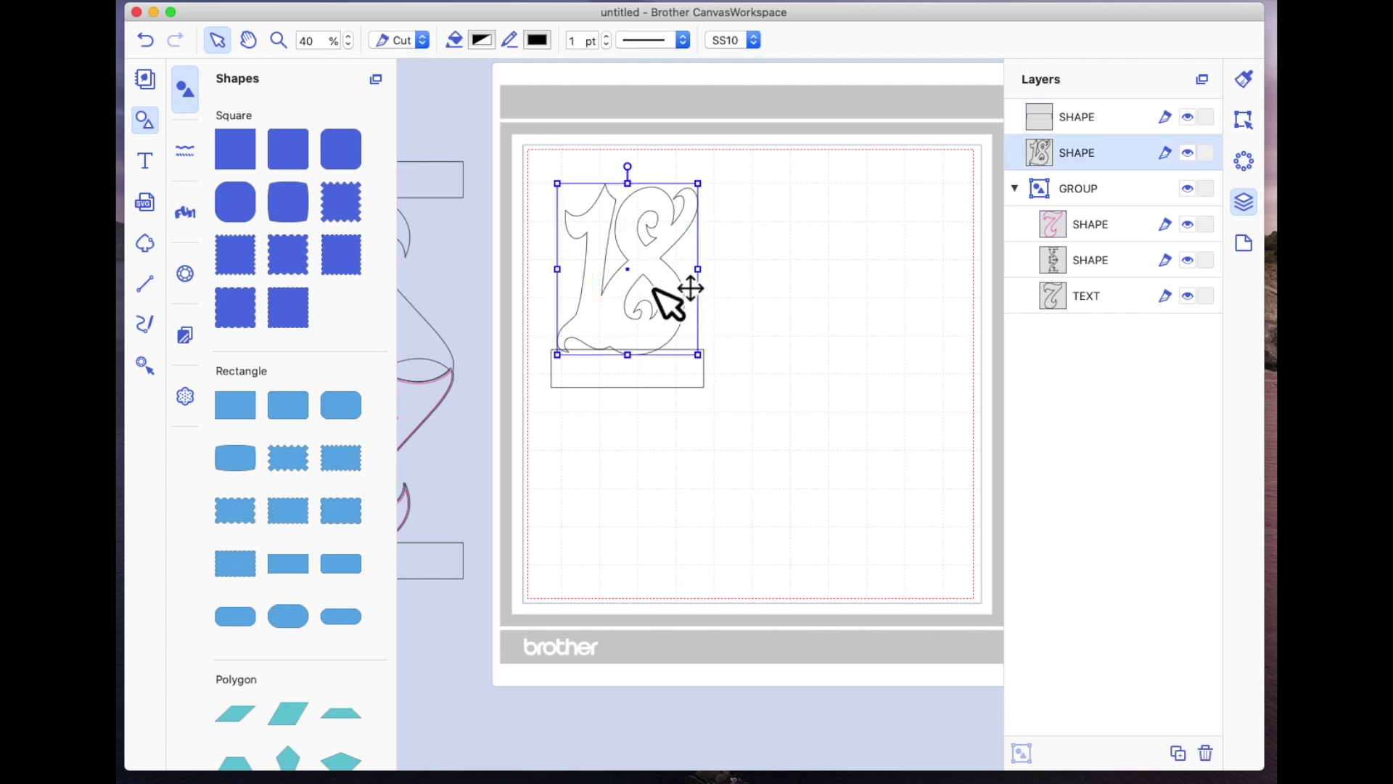
{"action": "right_click", "coordinate": [654, 288]}
{"action": "left_click", "coordinate": [730, 332]}
{"action": "left_click_drag", "start_coordinate": [693, 334], "coordinate": [943, 303]}
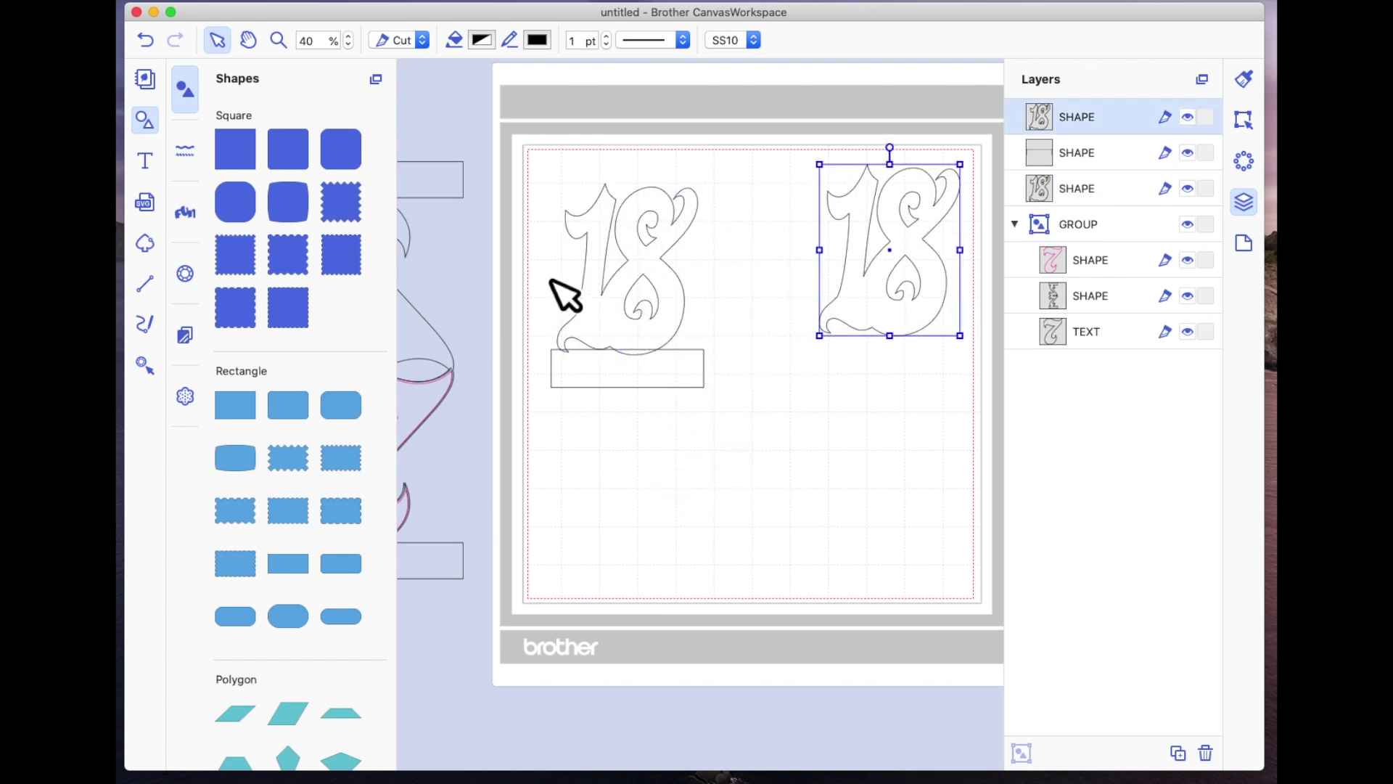
Merge the original 18 with the bottom strip and move the combined shape to about X 1.03, Y 5.75 inches.
{"action": "left_click_drag", "start_coordinate": [535, 177], "coordinate": [751, 464]}
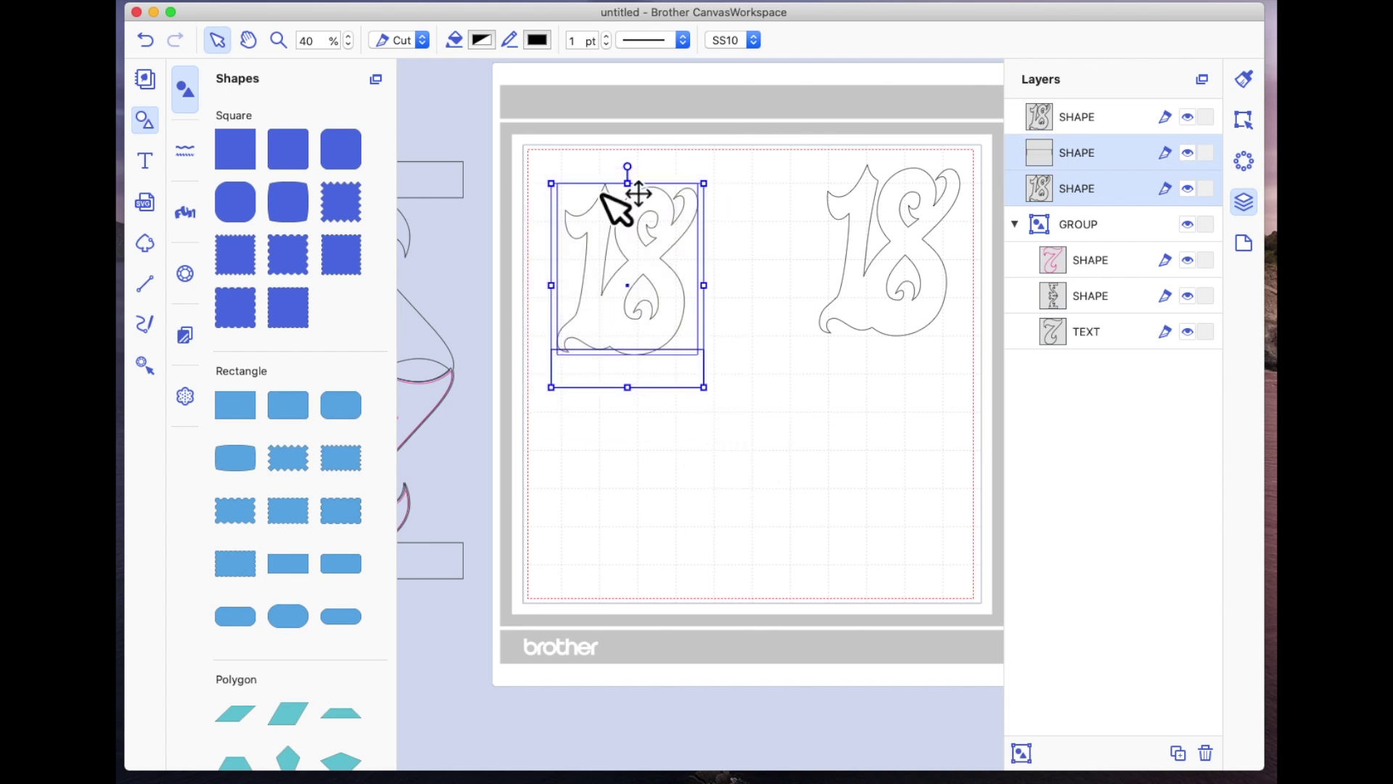
{"action": "left_click", "coordinate": [1244, 120]}
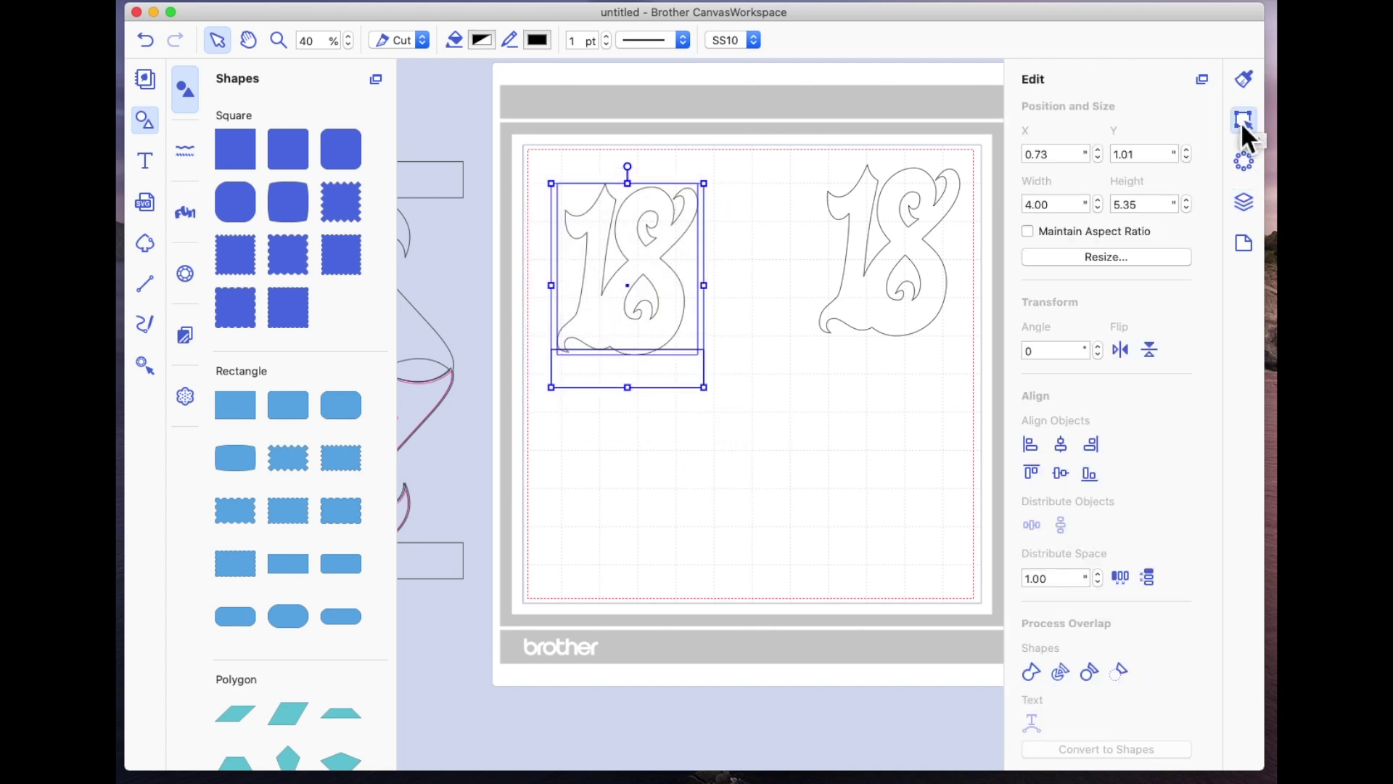
{"action": "left_click", "coordinate": [1030, 673]}
{"action": "left_click_drag", "start_coordinate": [648, 264], "coordinate": [664, 450]}
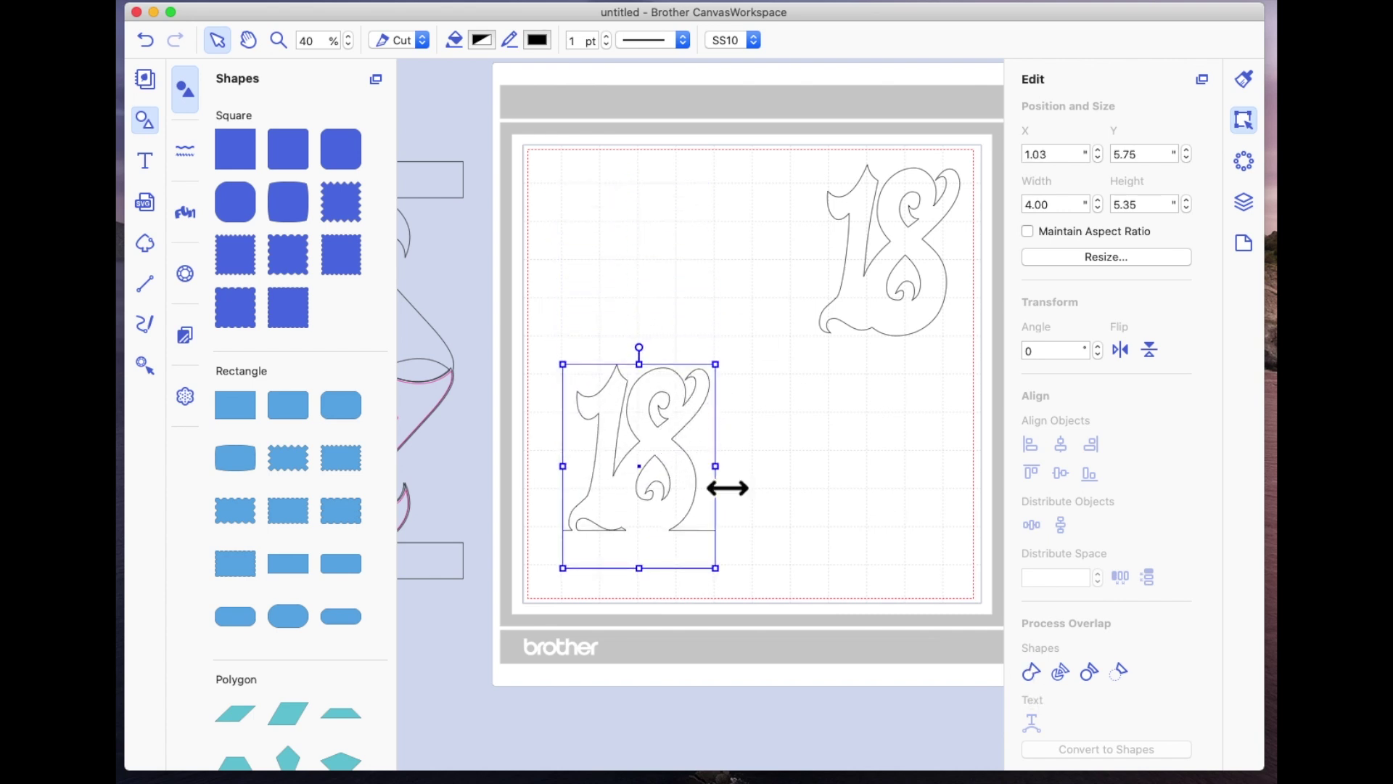
Duplicate the combined 18 and strip, place the copy above the original, and mirror it upside down.
{"action": "right_click", "coordinate": [682, 478]}
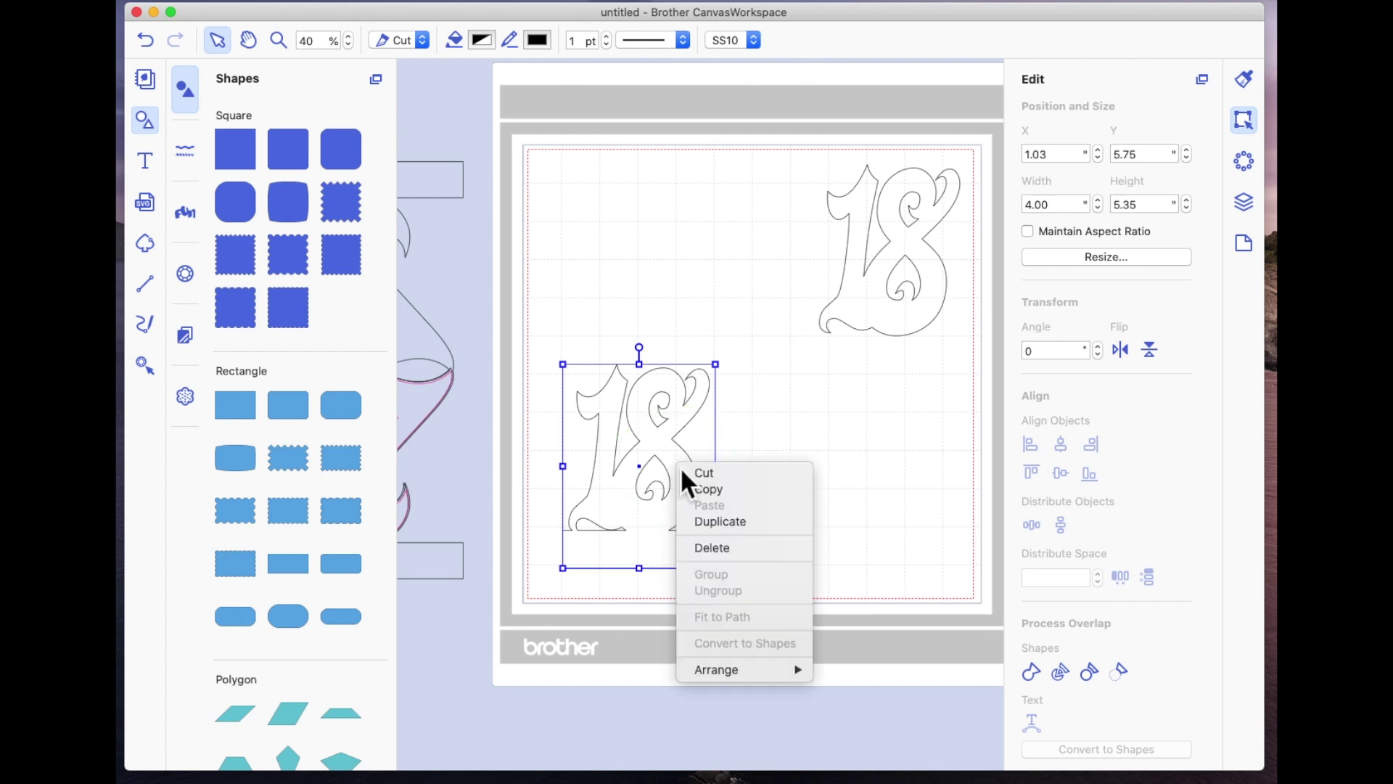
{"action": "left_click", "coordinate": [770, 522]}
{"action": "left_click_drag", "start_coordinate": [709, 521], "coordinate": [693, 286]}
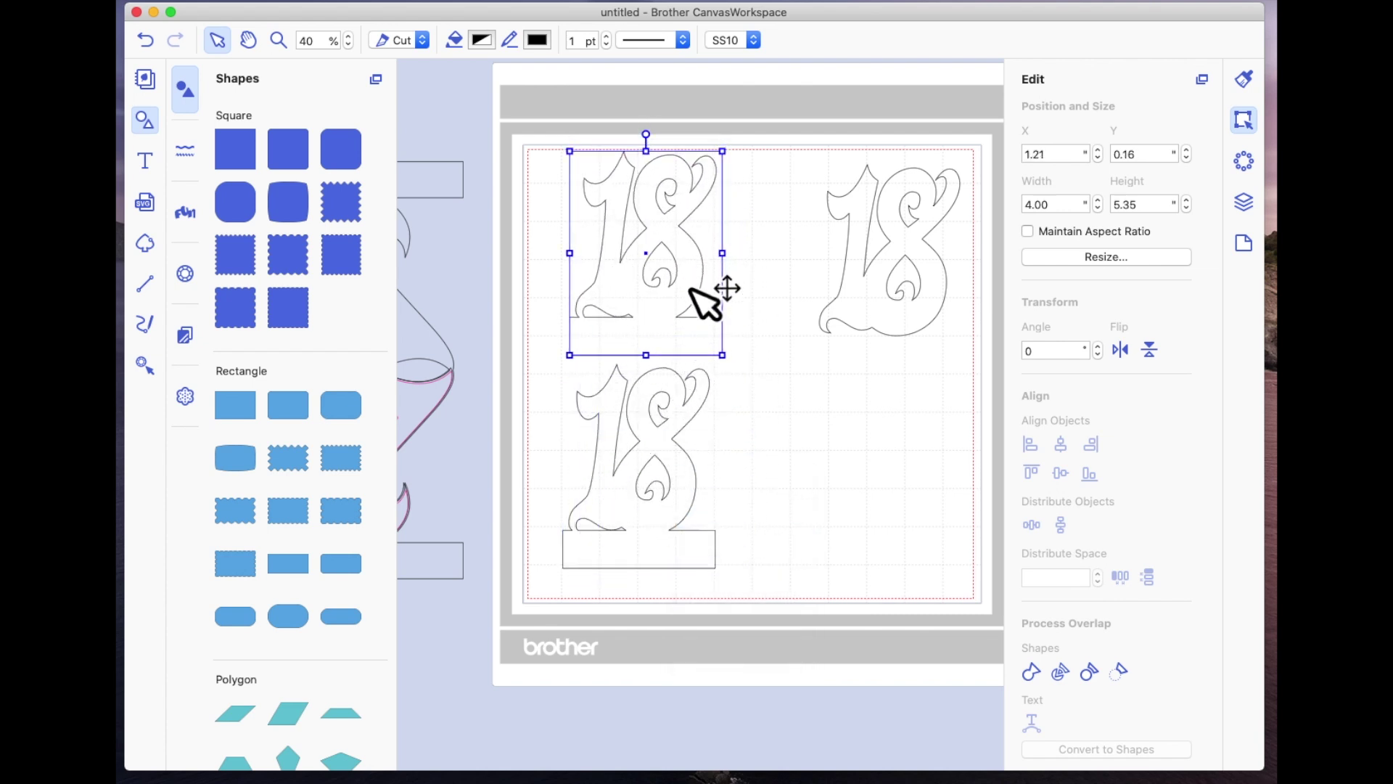
{"action": "left_click", "coordinate": [1154, 351]}
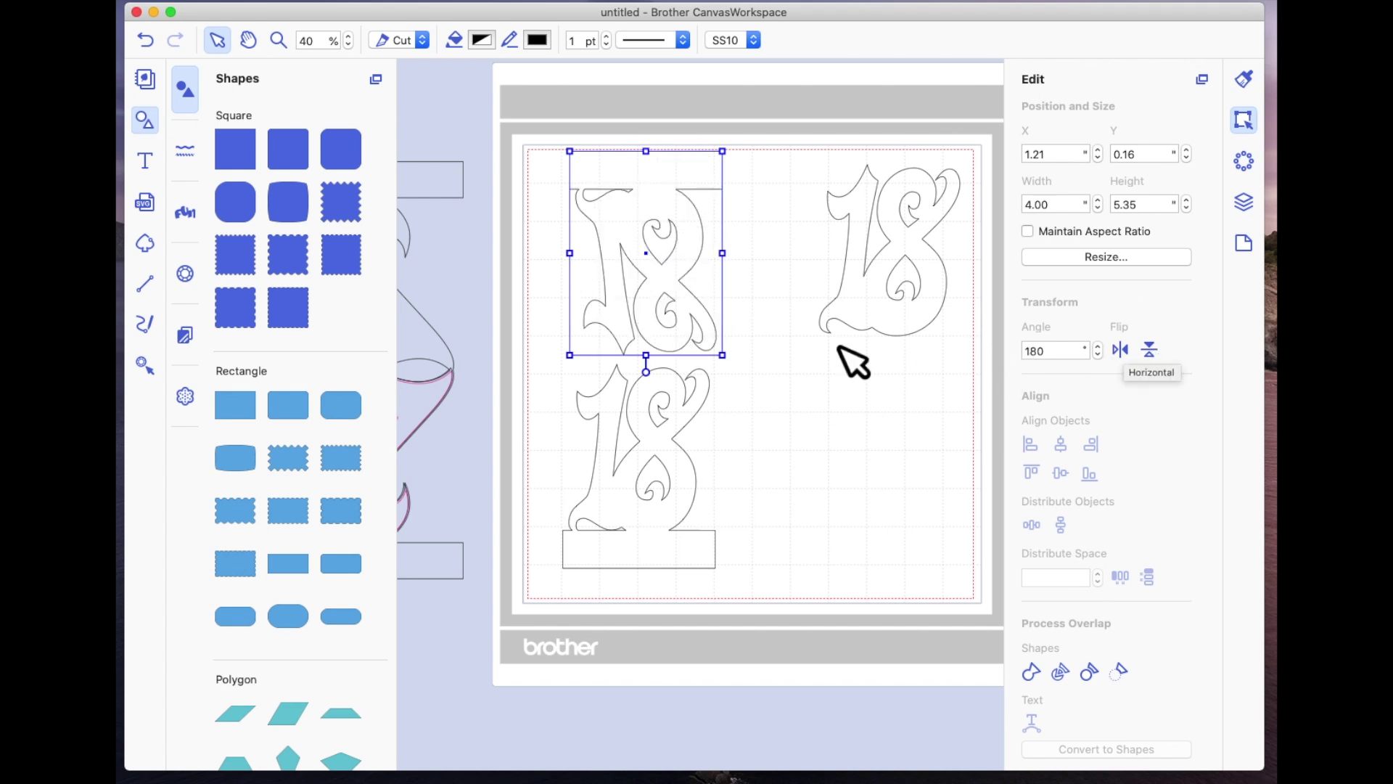
Move the mirrored copy to about X 1.02, Y 0.74 inches, overlapping the digit tops, and centre-align both pieces horizontally.
{"action": "left_click_drag", "start_coordinate": [671, 283], "coordinate": [667, 309]}
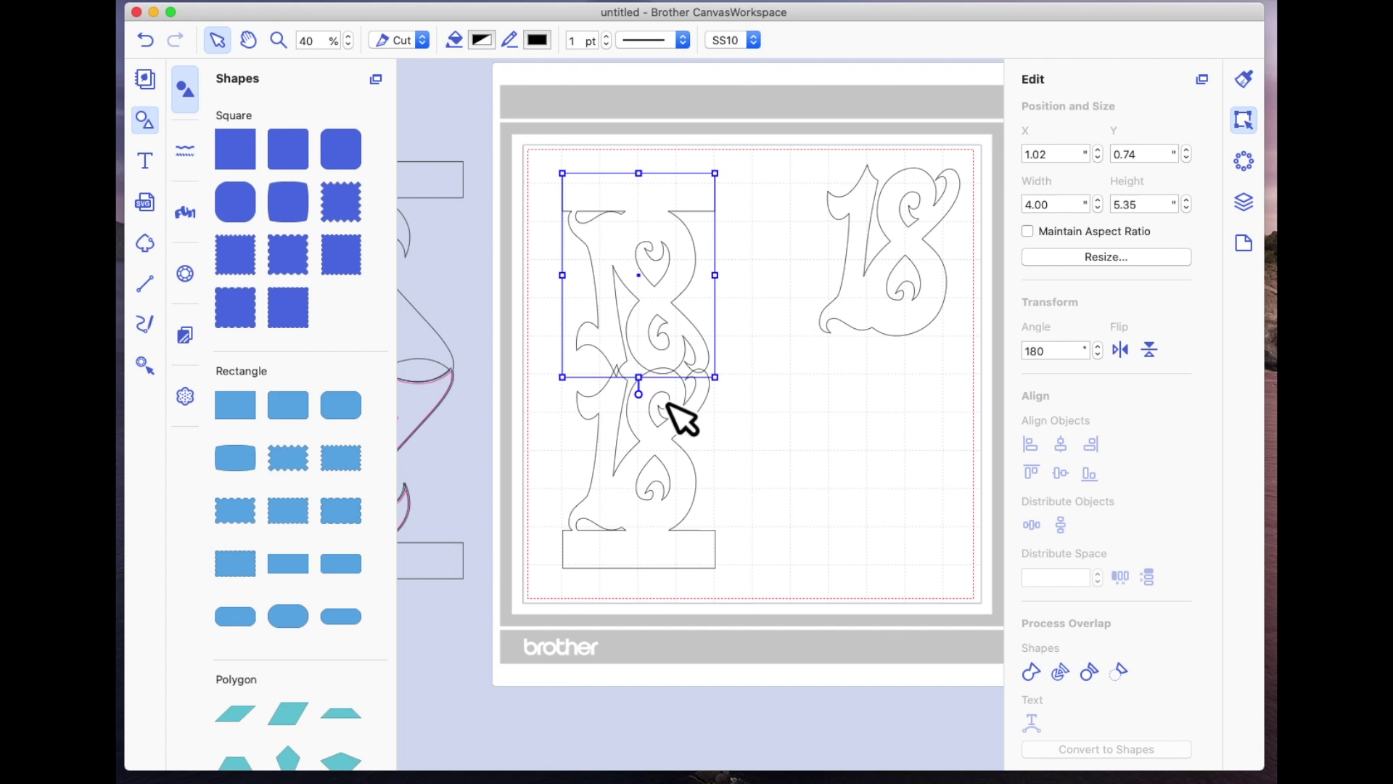
{"action": "left_click_drag", "start_coordinate": [544, 150], "coordinate": [740, 574]}
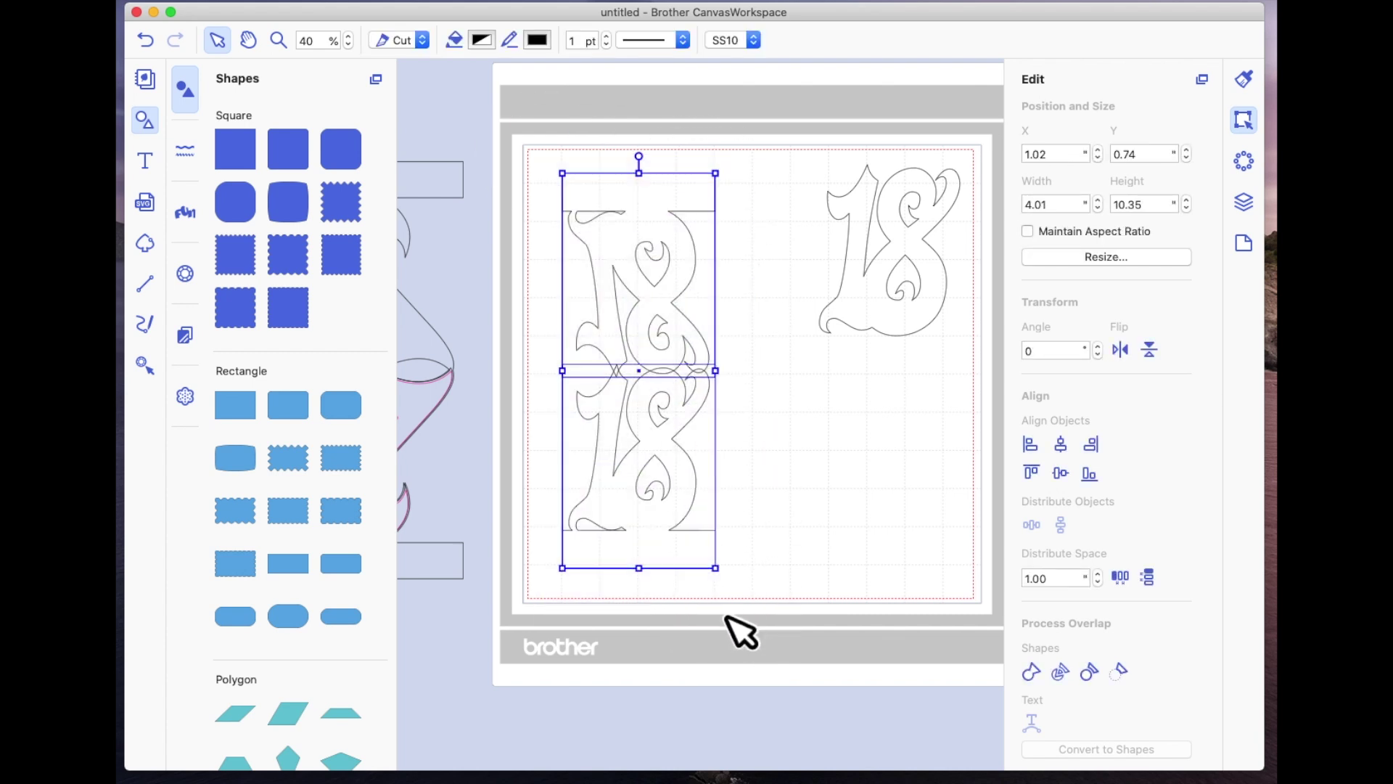
{"action": "left_click", "coordinate": [1061, 445]}
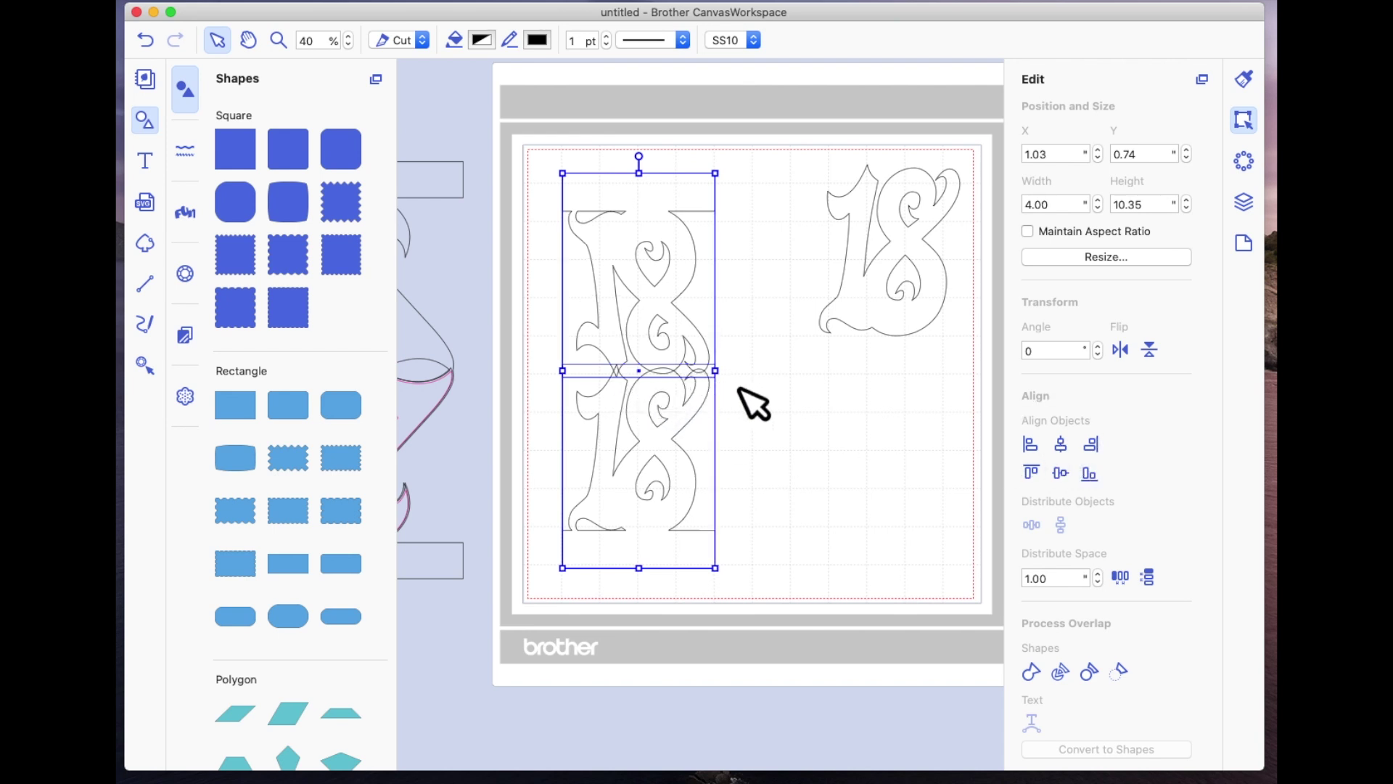
Merge the two overlapping 18 pieces, move the merged card to X 0.82, Y 0.63 inches, and the separate 18 to X 6.43, Y 0.82.
{"action": "left_click", "coordinate": [1037, 681]}
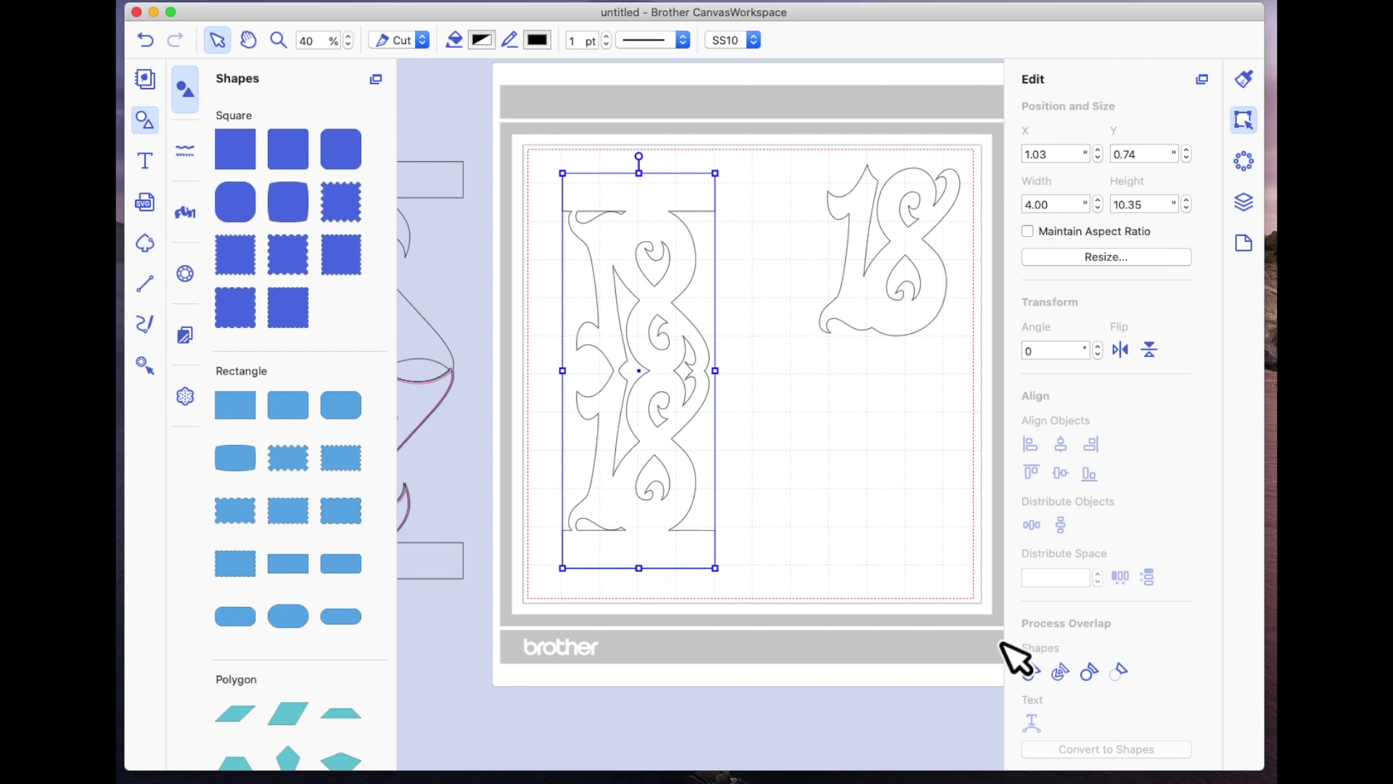
{"action": "left_click_drag", "start_coordinate": [695, 477], "coordinate": [687, 474]}
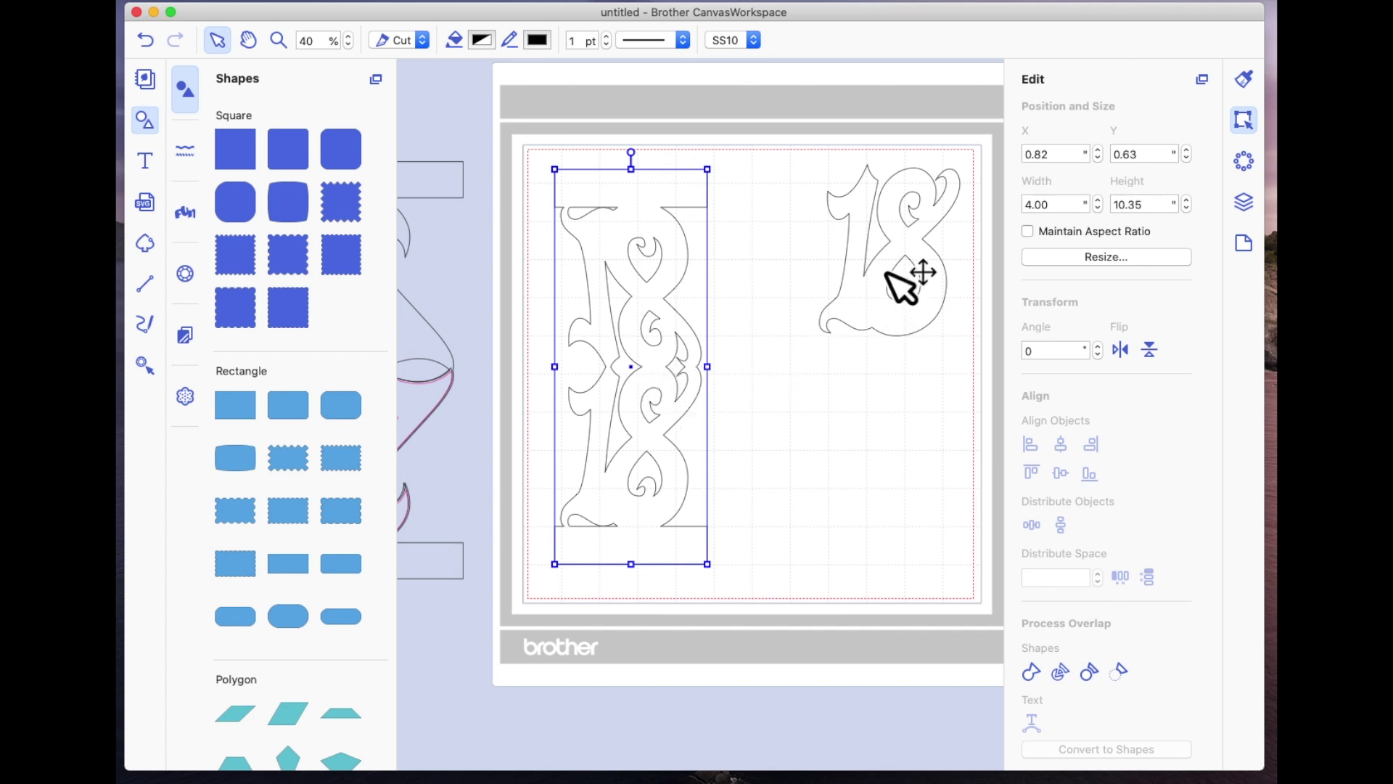
{"action": "left_click_drag", "start_coordinate": [886, 263], "coordinate": [814, 237]}
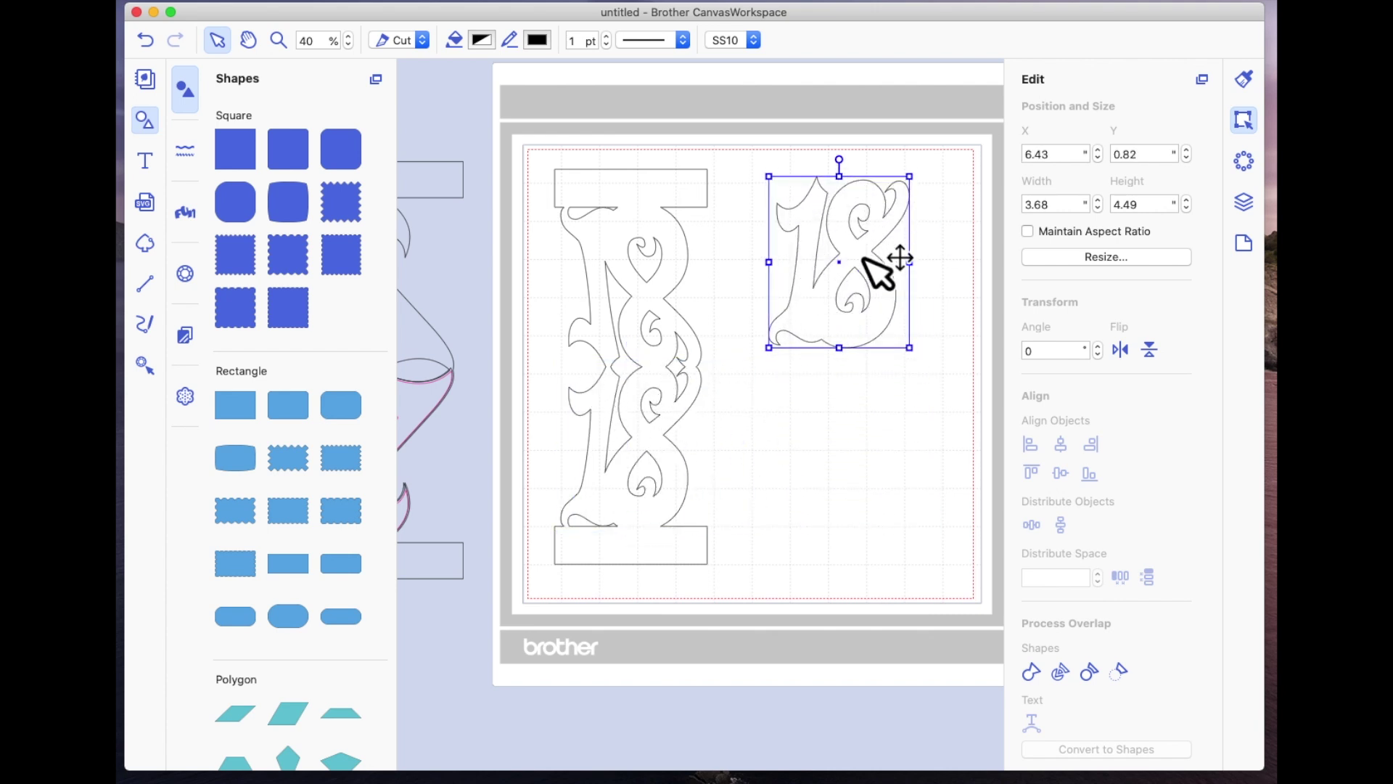
Create a 0.04 inch inward offset line with round corners from the separate 18, leaving the original line as is.
{"action": "left_click", "coordinate": [1246, 122]}
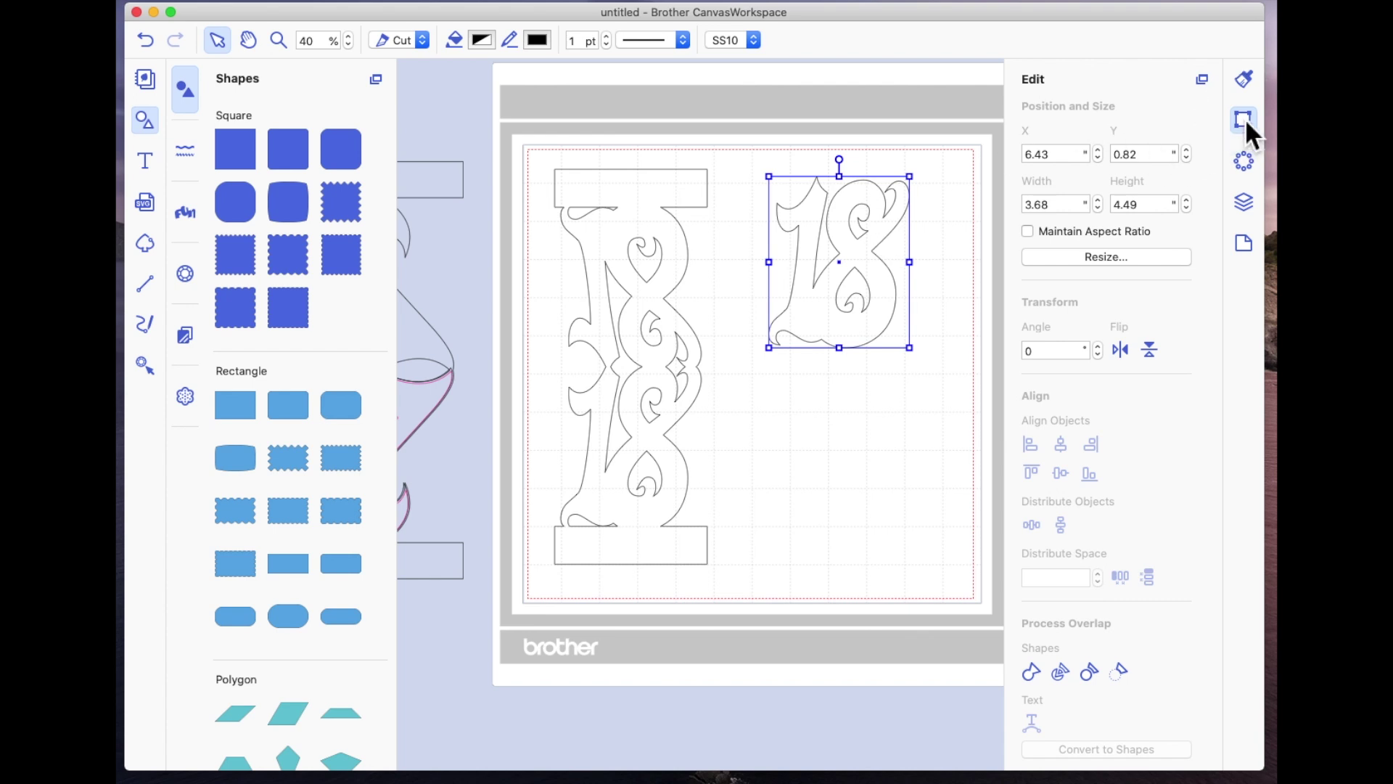
{"action": "scroll", "coordinate": [1095, 601], "scroll_direction": "down", "scroll_amount": 3}
{"action": "left_click", "coordinate": [1124, 749]}
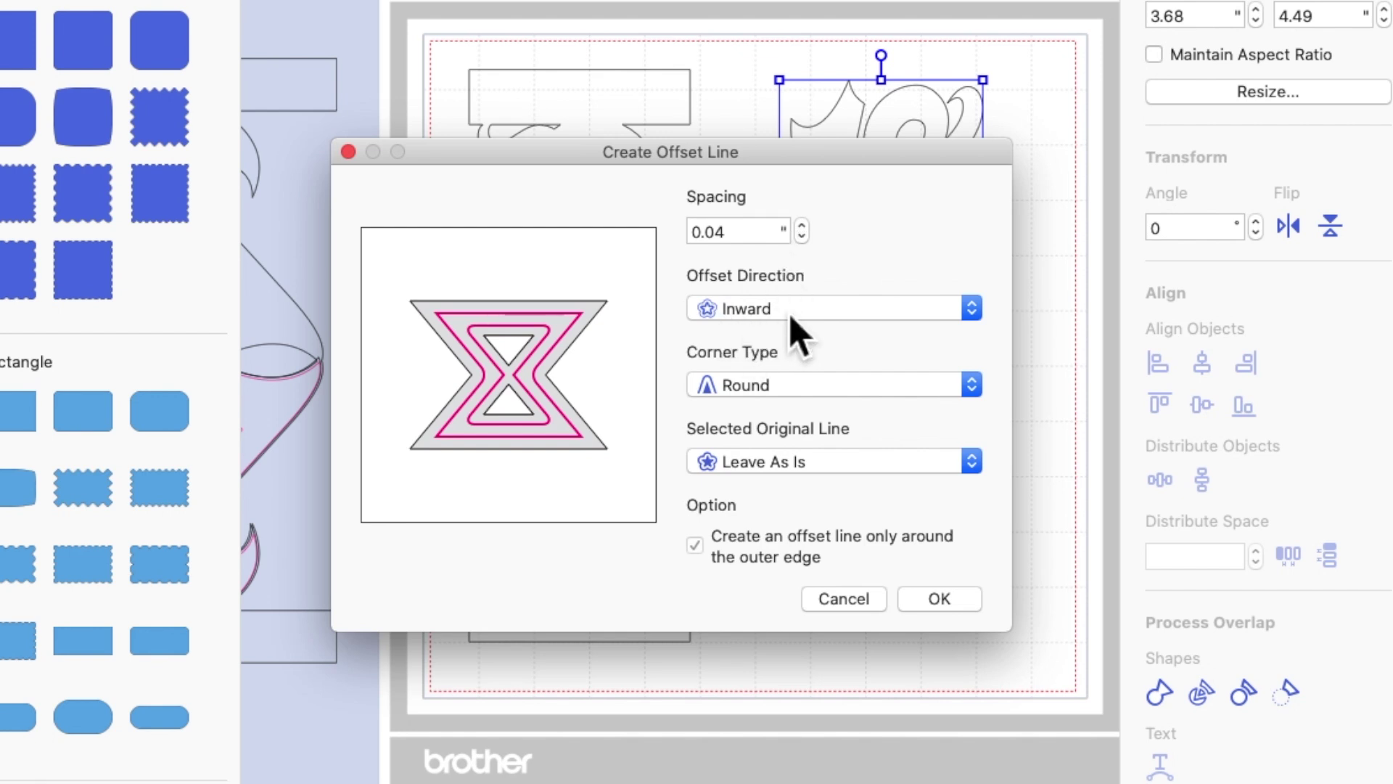
{"action": "left_click", "coordinate": [940, 600]}
Move the offset 18 to the mat's lower-right area and set its line colour to Aqua.
{"action": "left_click", "coordinate": [971, 289]}
{"action": "left_click_drag", "start_coordinate": [971, 289], "coordinate": [938, 557]}
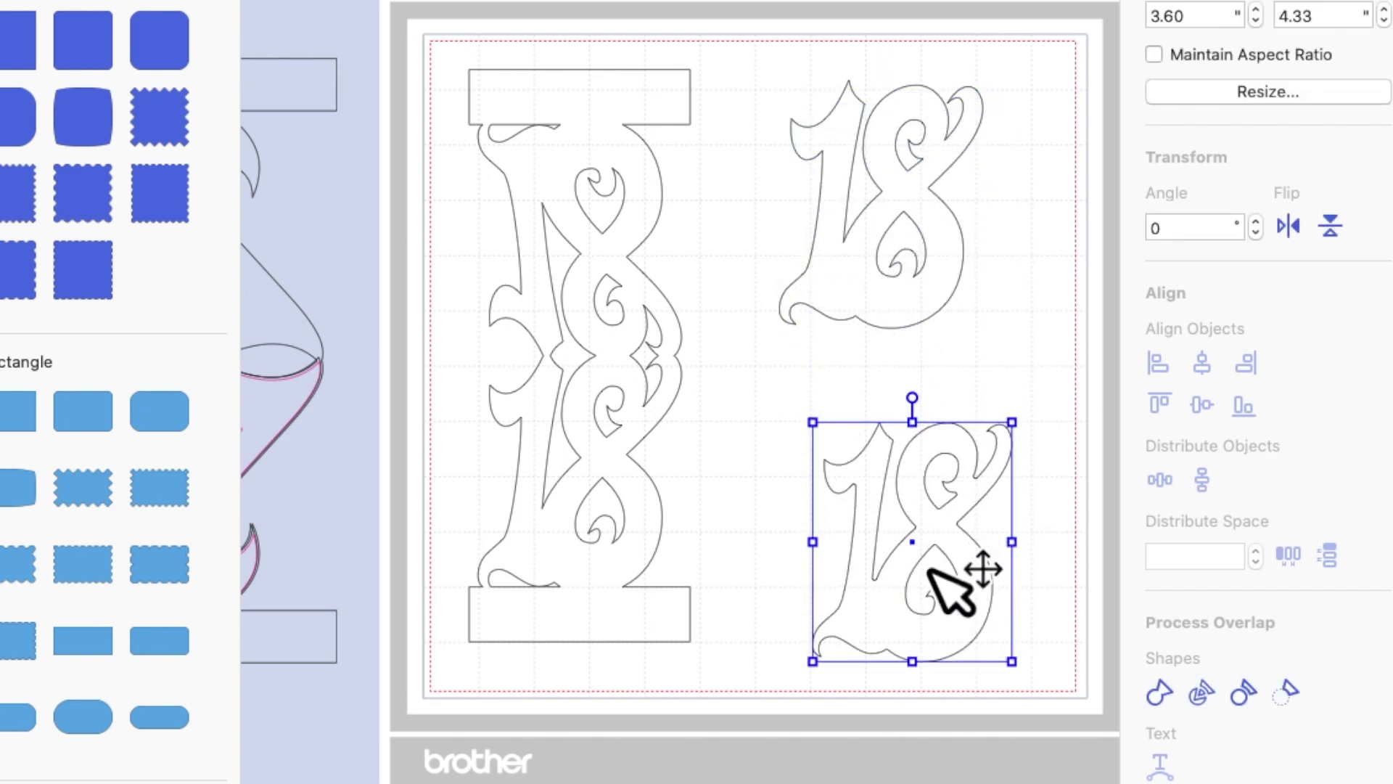
{"action": "key", "text": "super+shift+c"}
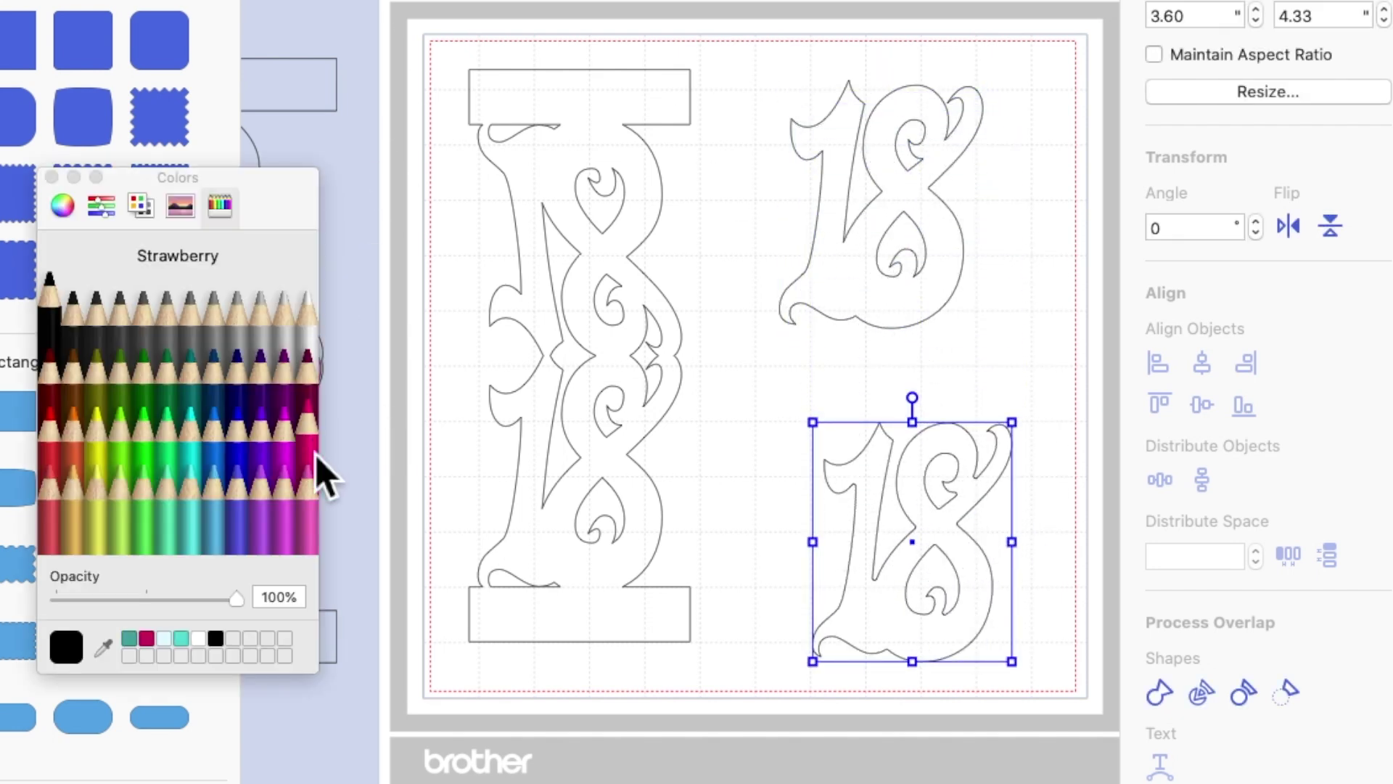
{"action": "left_click", "coordinate": [223, 459]}
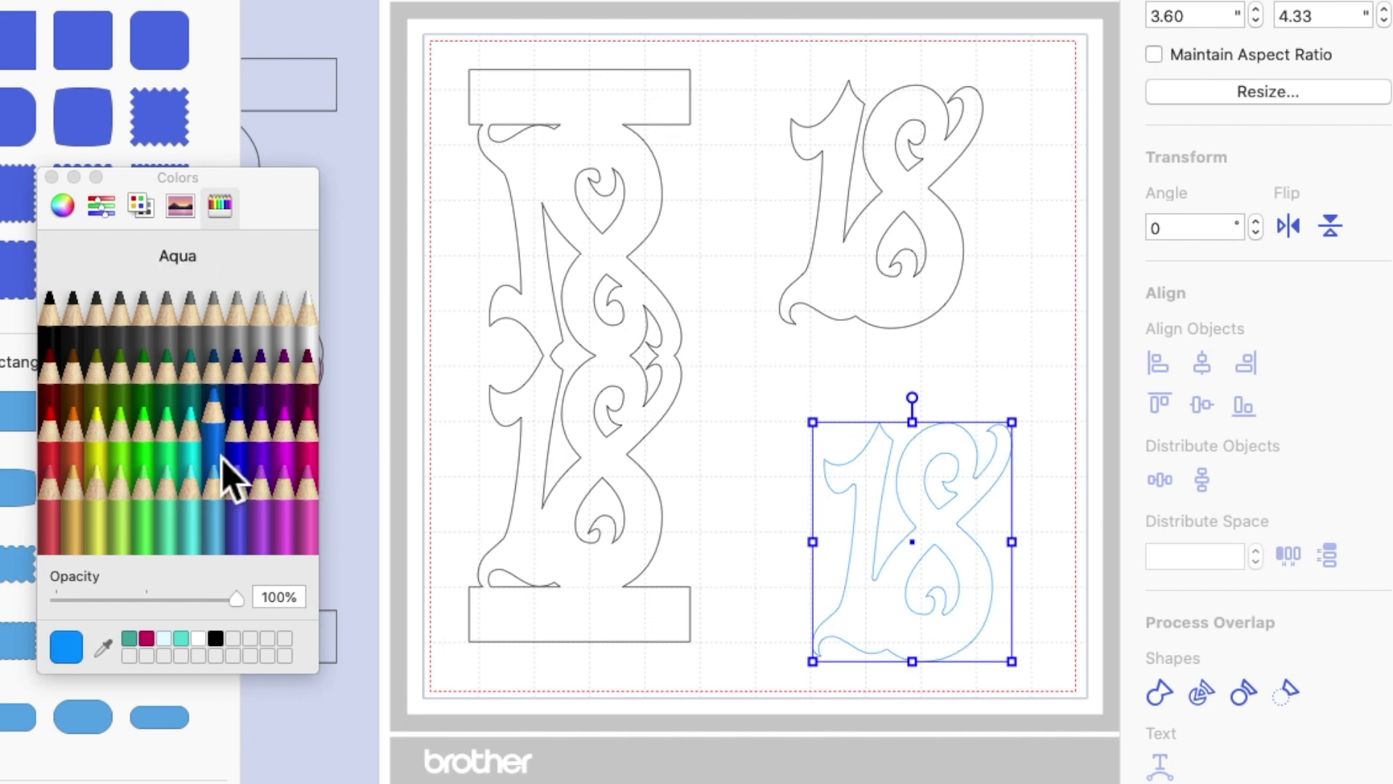
Shift the mirrored 18 card slightly up and left, and place the separate black 18 exactly over its lower digits.
{"action": "left_click", "coordinate": [929, 138]}
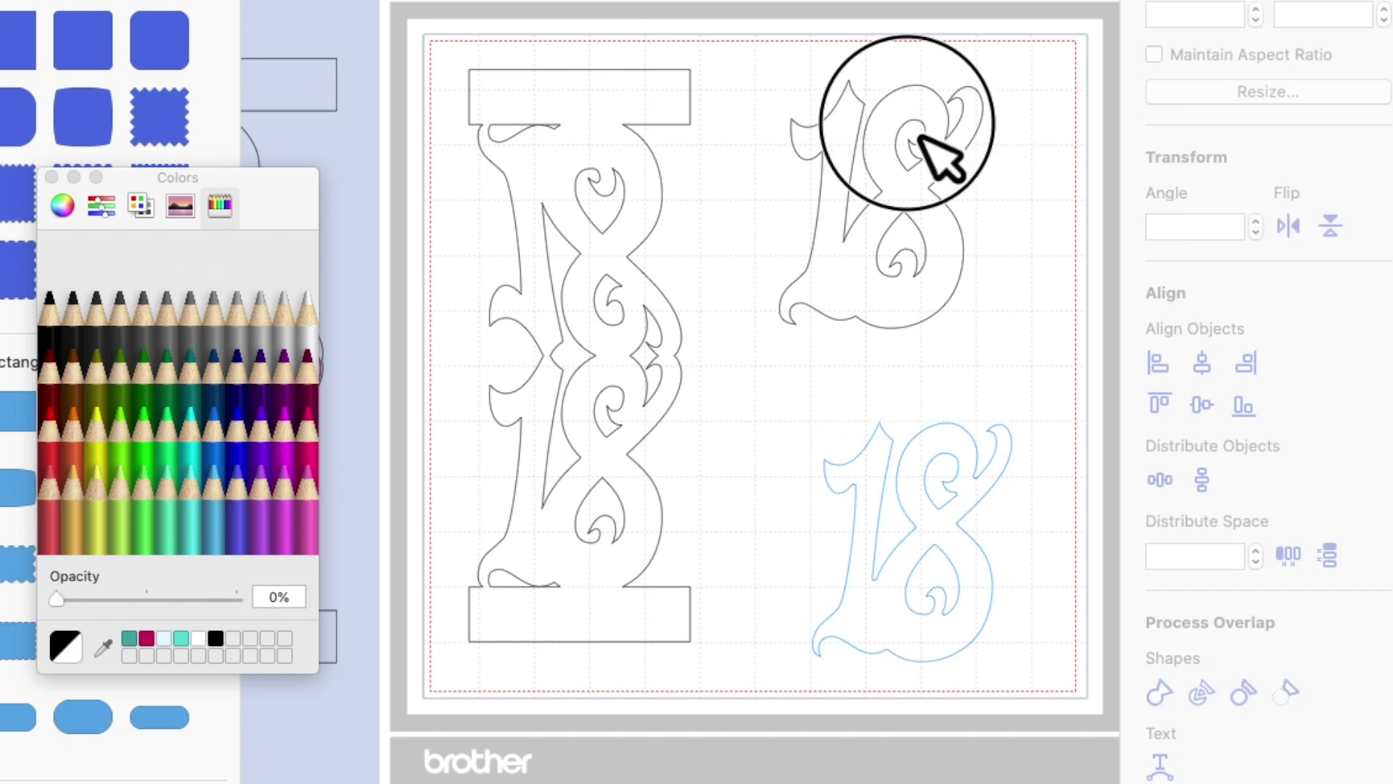
{"action": "left_click", "coordinate": [947, 117]}
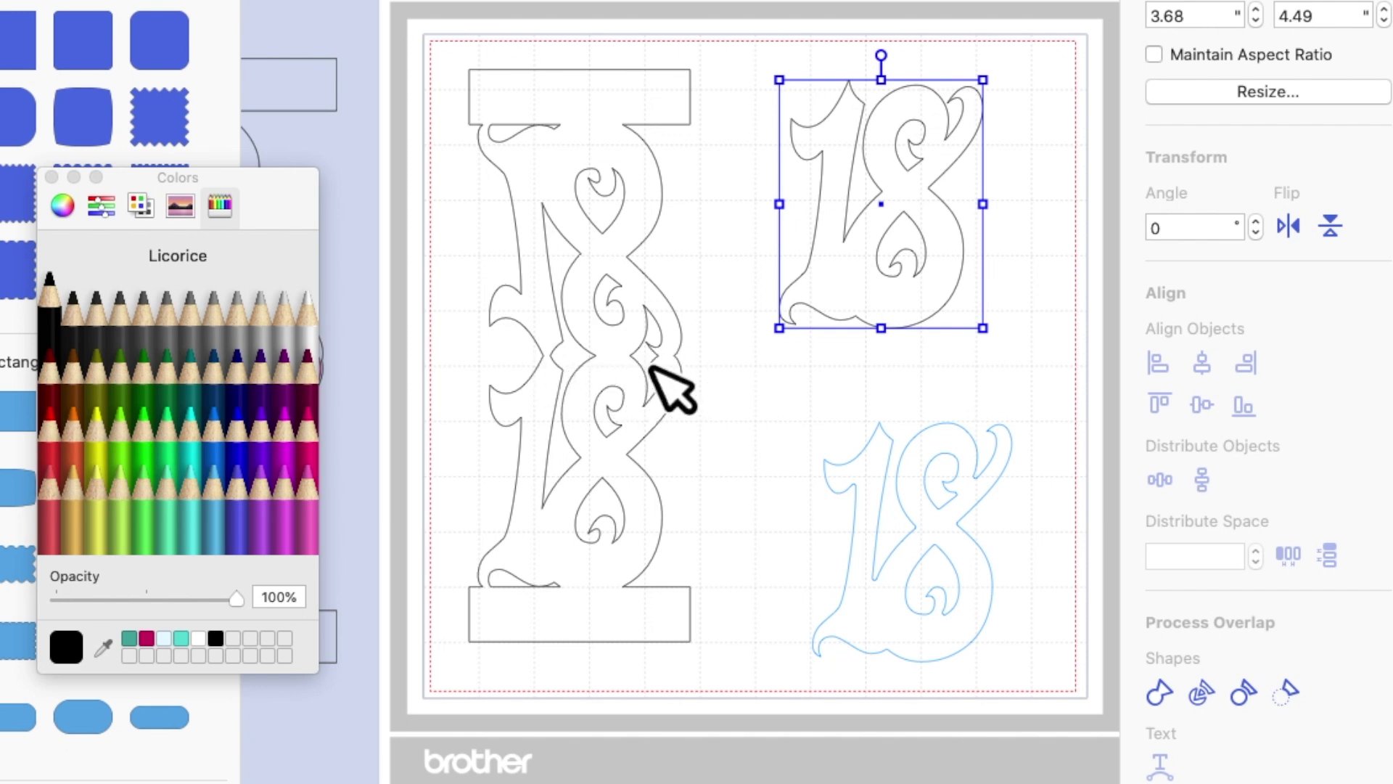
{"action": "left_click_drag", "start_coordinate": [649, 254], "coordinate": [637, 241]}
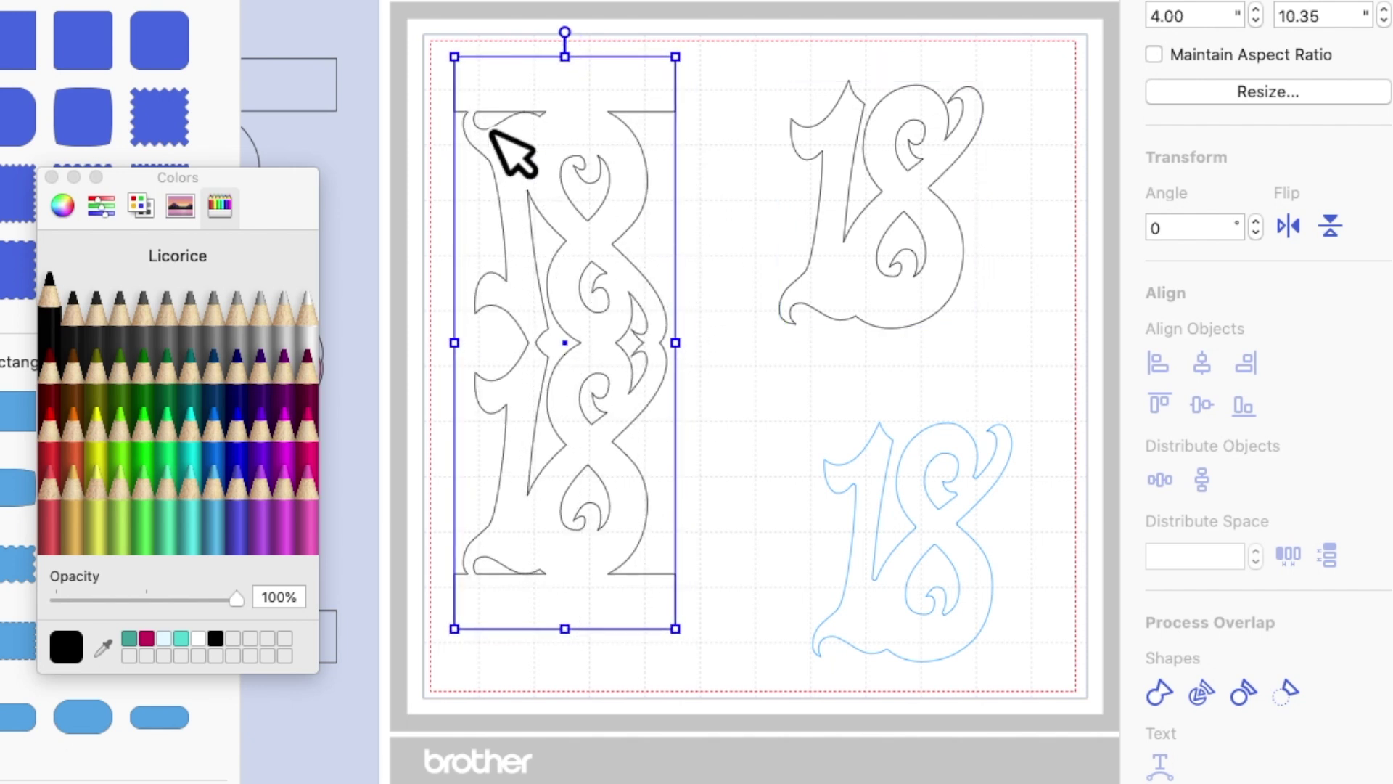
{"action": "left_click", "coordinate": [902, 213]}
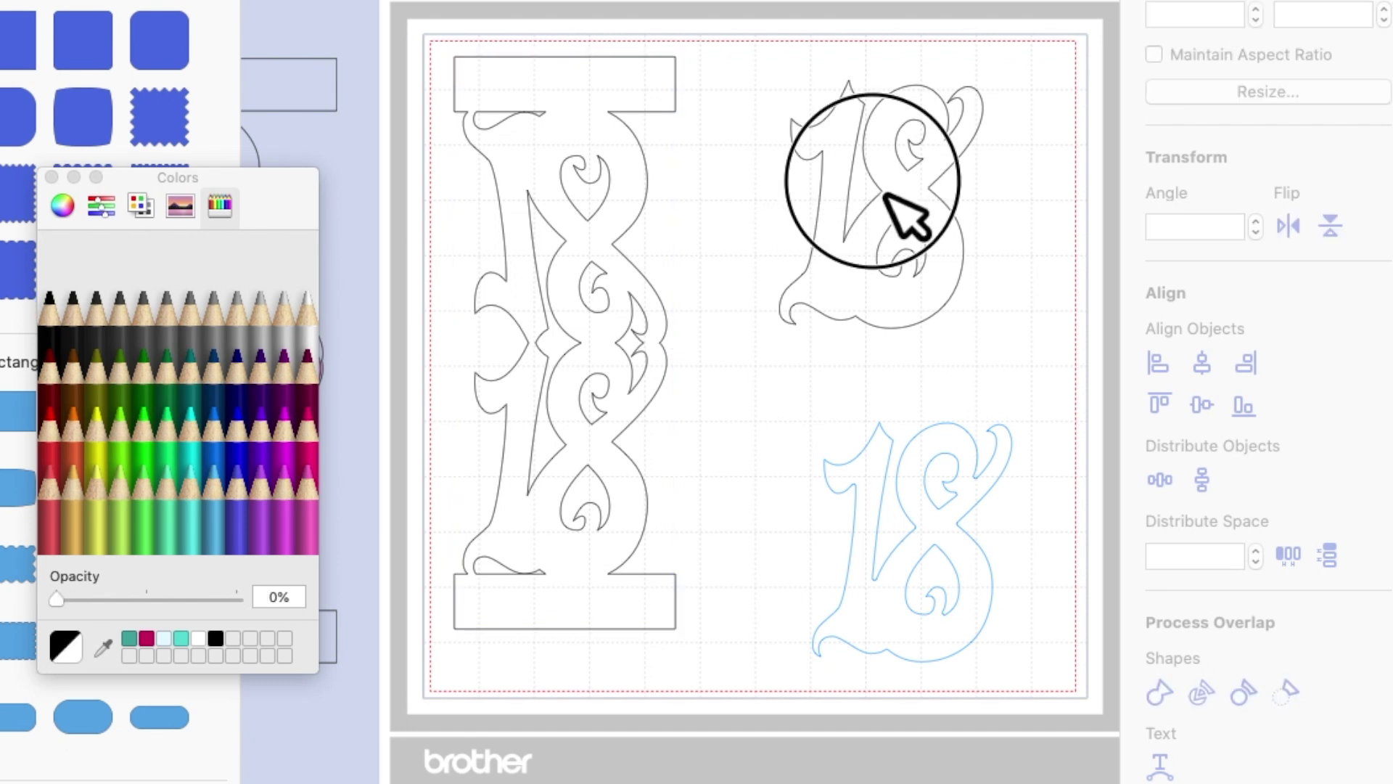
{"action": "left_click", "coordinate": [884, 198]}
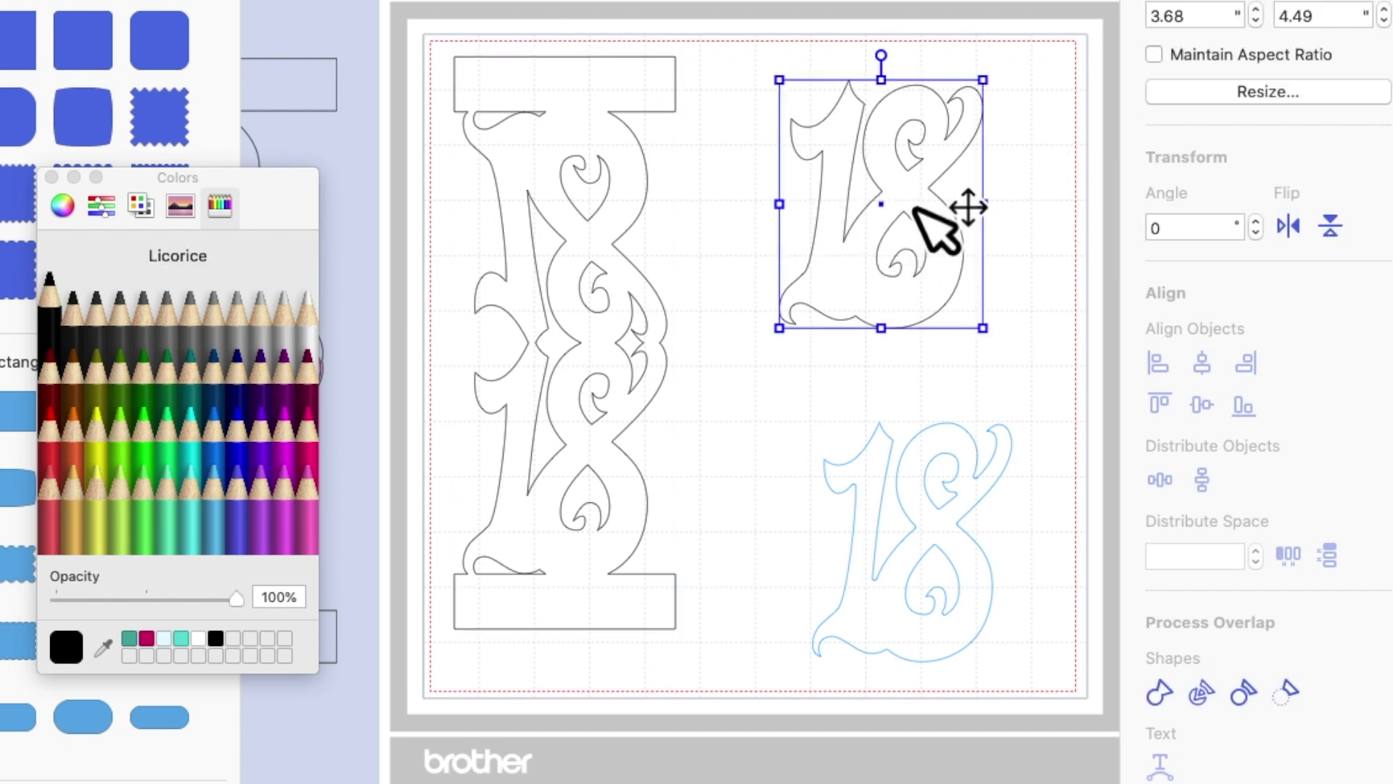
{"action": "left_click", "coordinate": [883, 206]}
{"action": "left_click", "coordinate": [937, 194]}
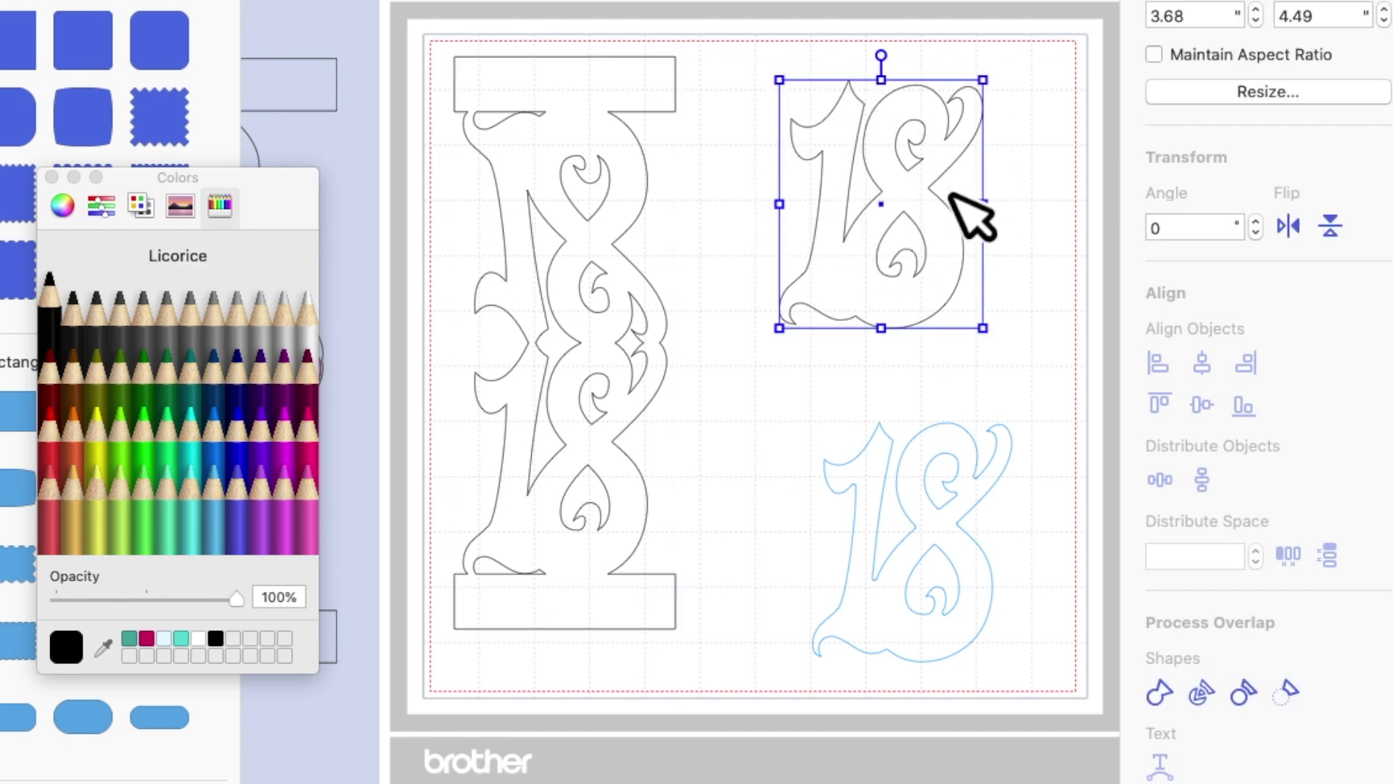
{"action": "left_click", "coordinate": [951, 196]}
{"action": "left_click", "coordinate": [971, 205]}
{"action": "left_click_drag", "start_coordinate": [971, 206], "coordinate": [638, 462]}
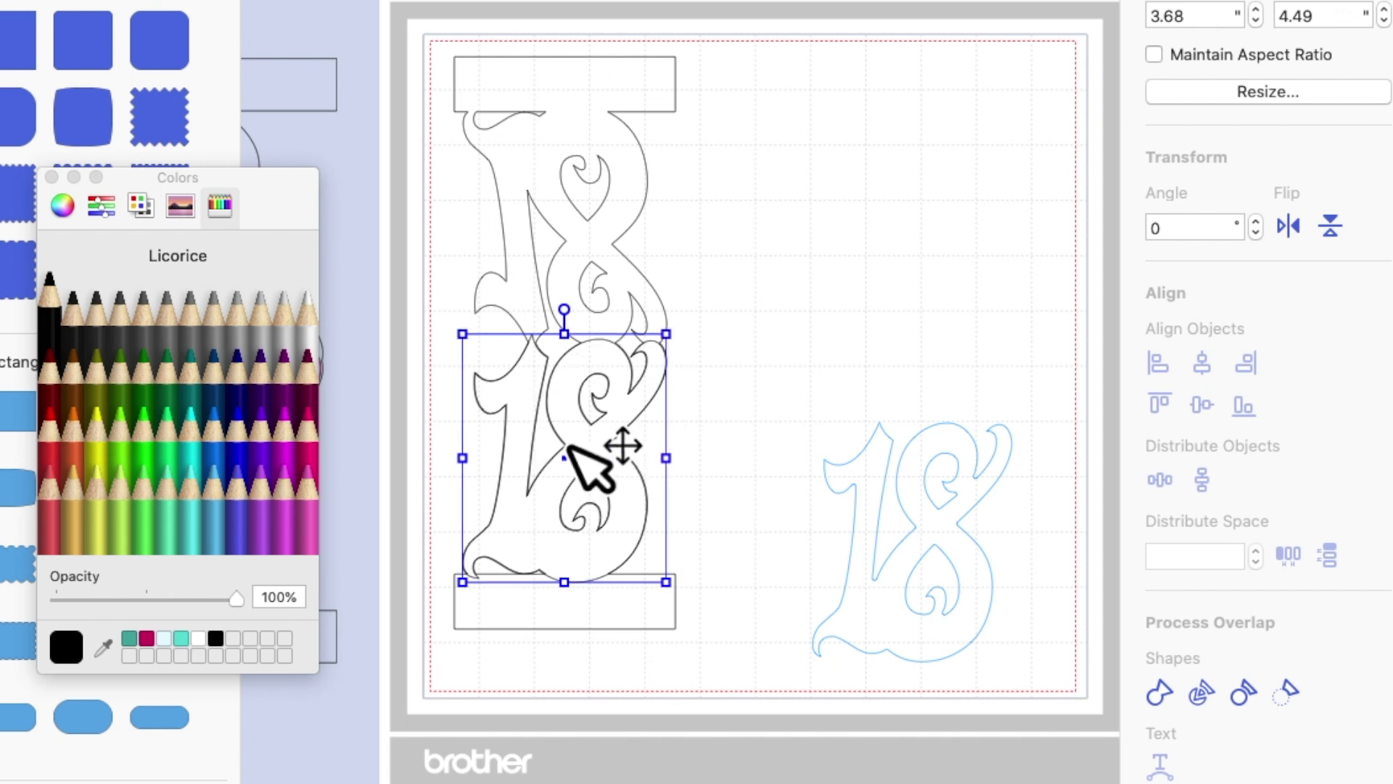
Place the Aqua offset 18 inside the black 18 on the card's lower half and close the colour picker.
{"action": "left_click", "coordinate": [835, 441]}
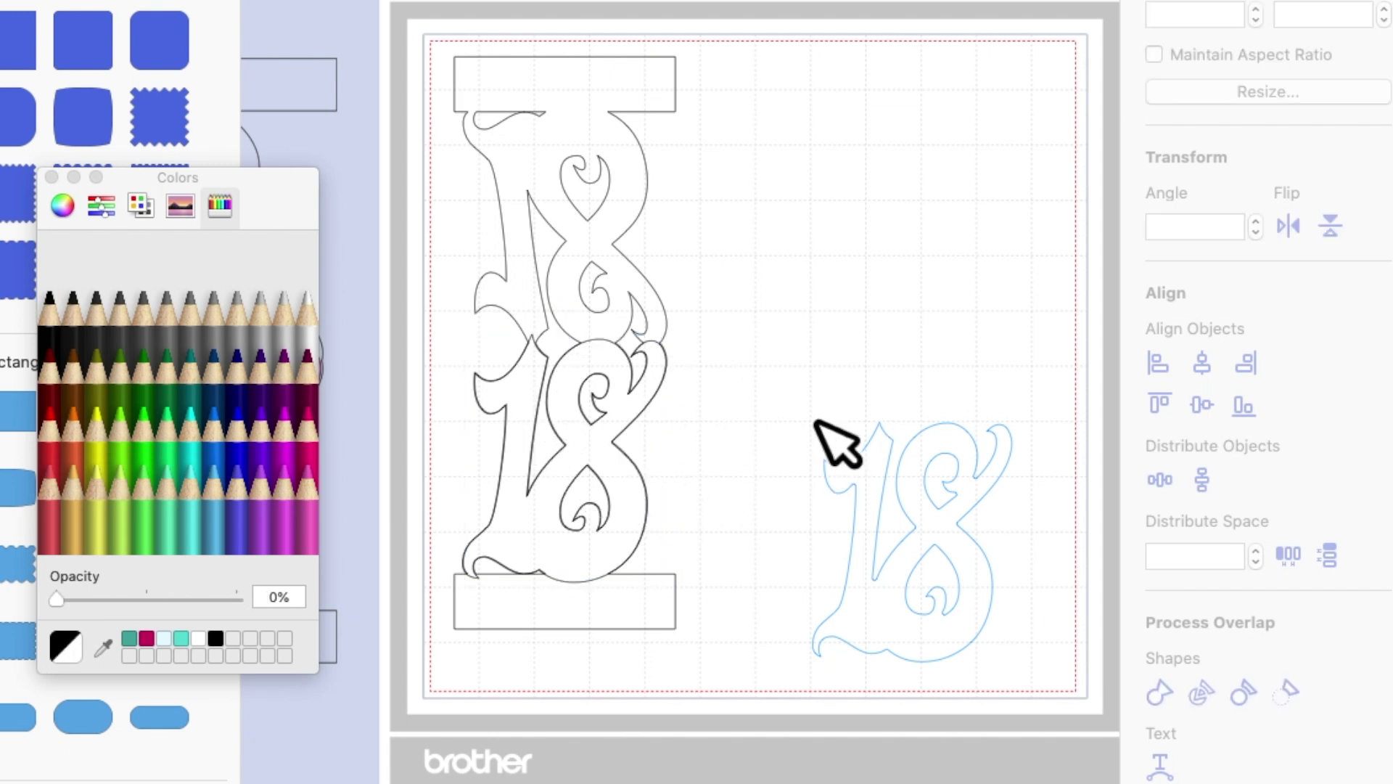
{"action": "left_click", "coordinate": [965, 498]}
{"action": "left_click_drag", "start_coordinate": [971, 499], "coordinate": [619, 410]}
{"action": "left_click", "coordinate": [827, 409]}
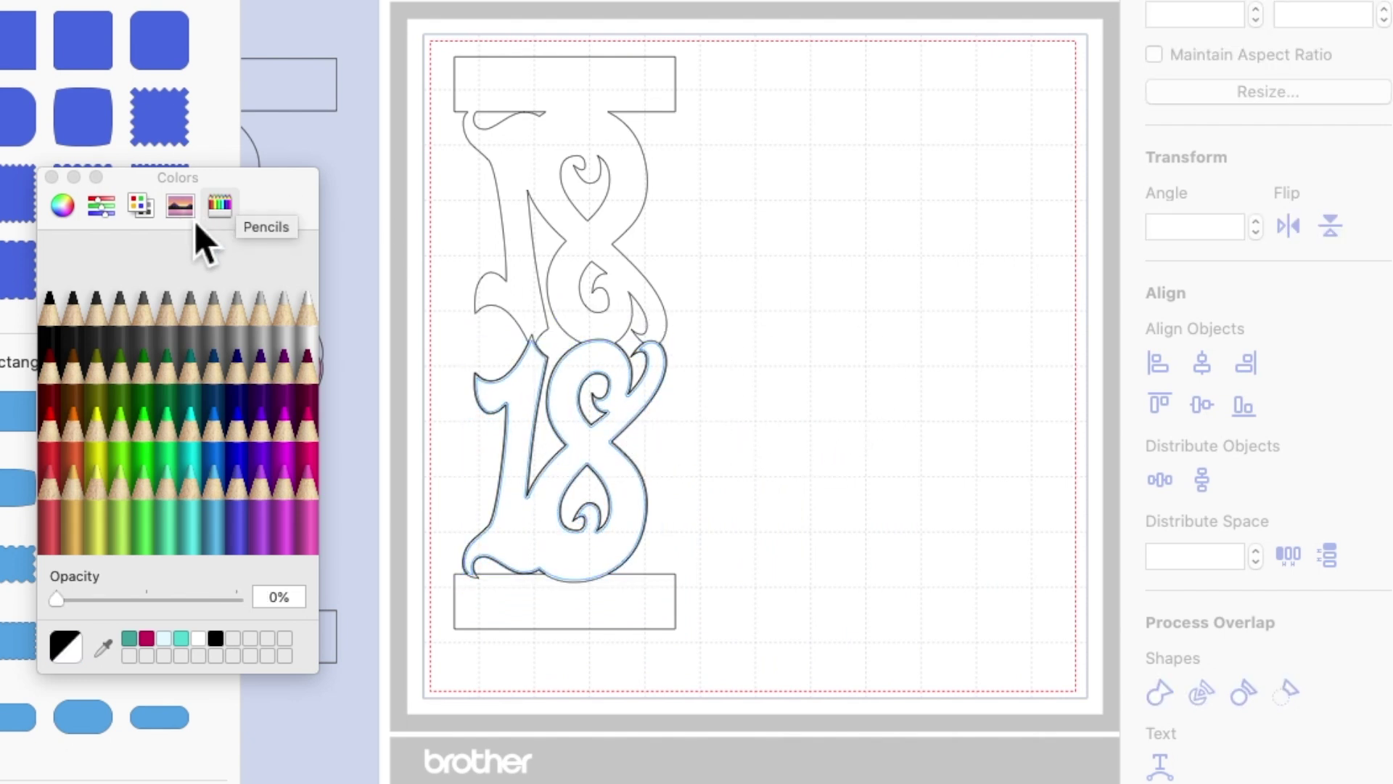
{"action": "left_click", "coordinate": [52, 177]}
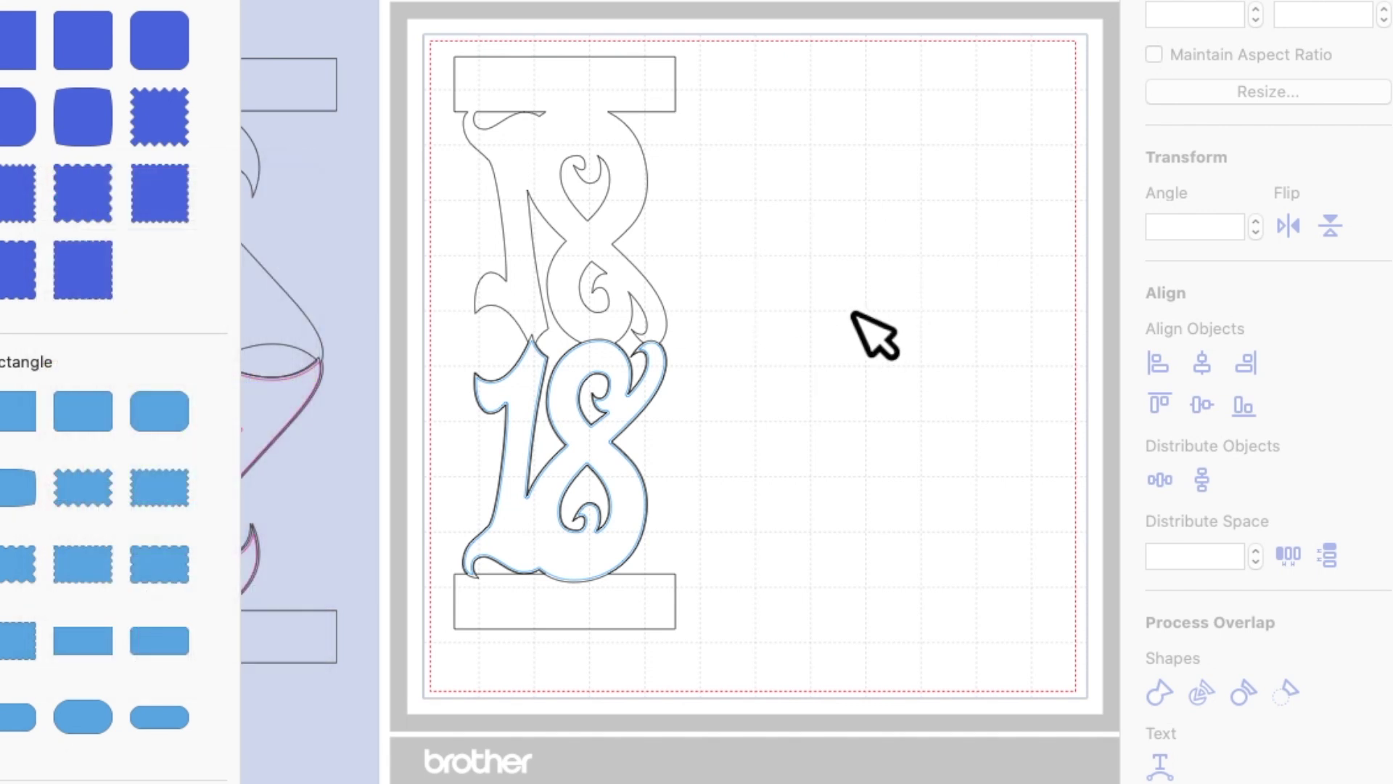
Move the finished 7 card from beside the mat to the right of the 18 card and ungroup it.
{"action": "left_click_drag", "start_coordinate": [341, 365], "coordinate": [994, 375]}
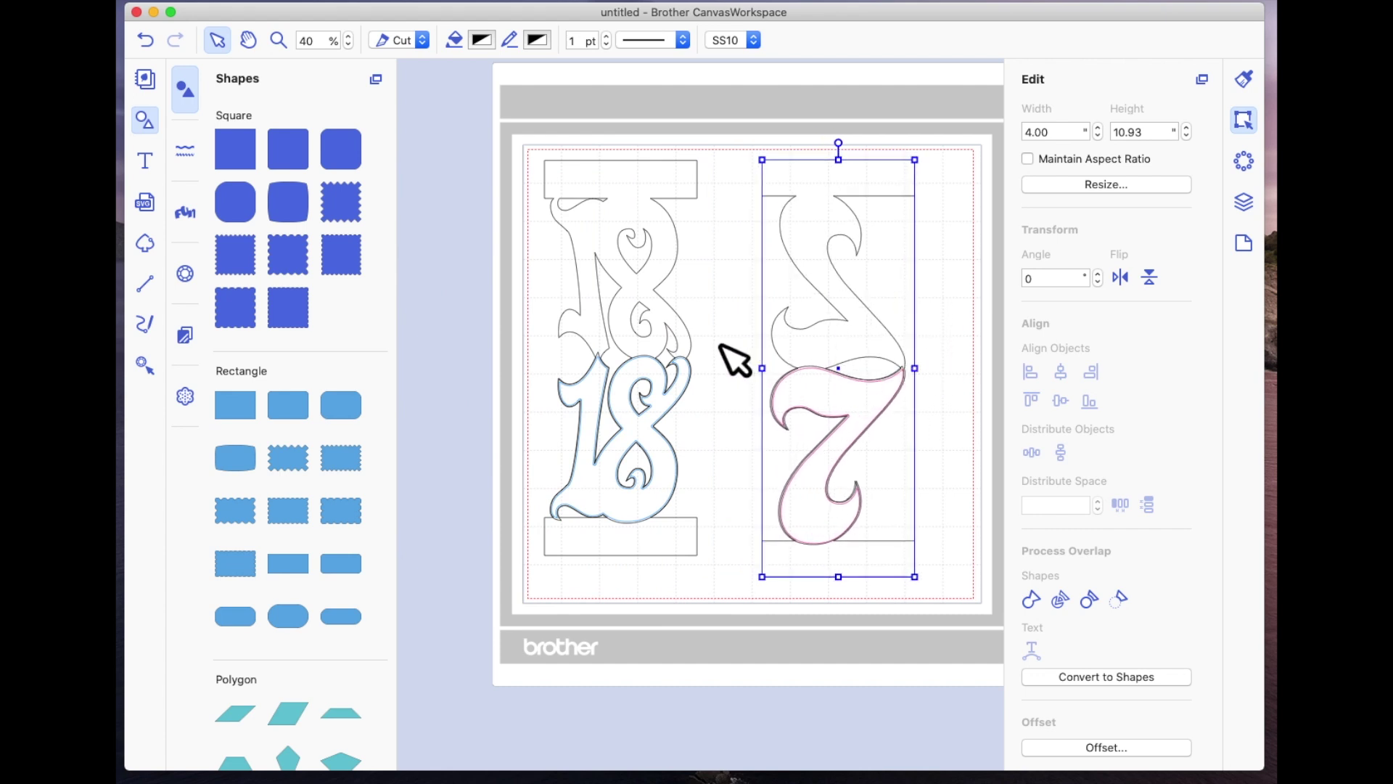
{"action": "left_click", "coordinate": [834, 345]}
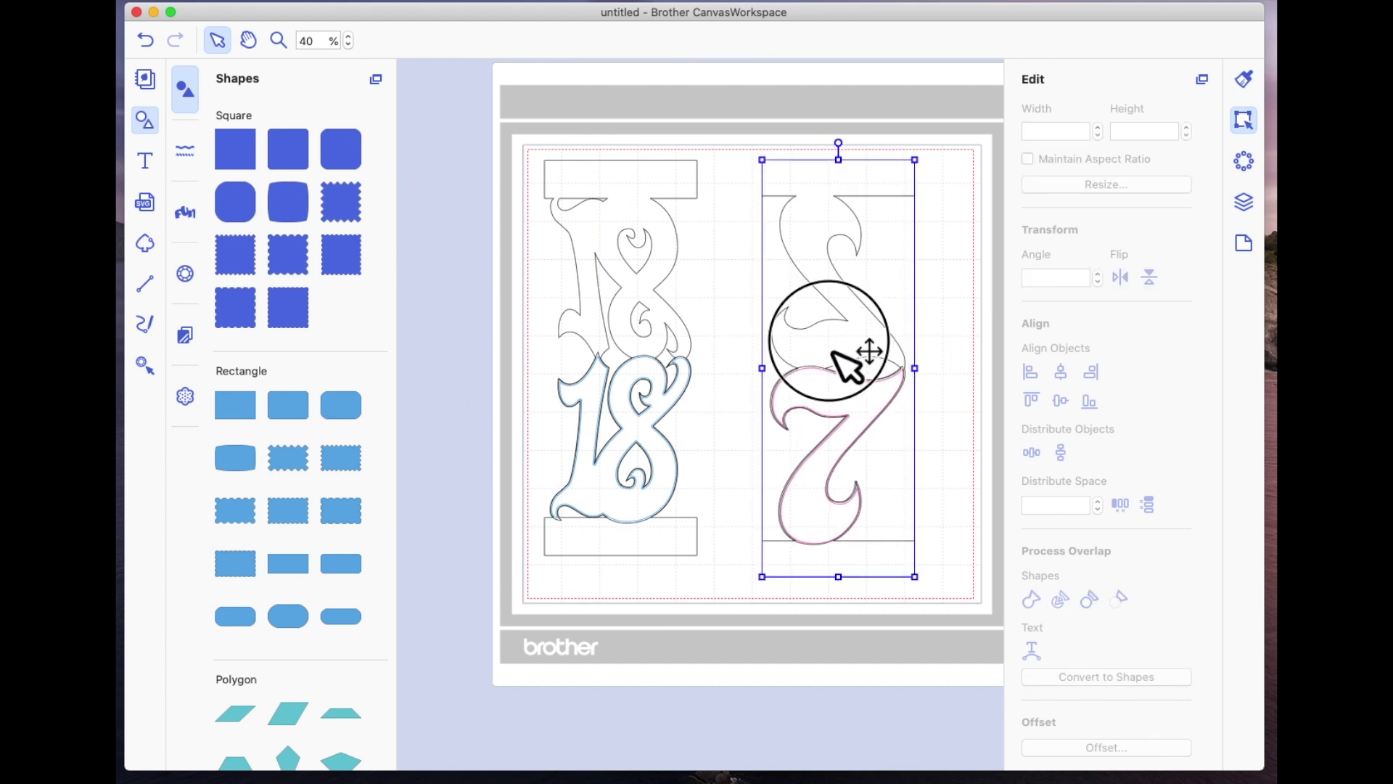
{"action": "right_click", "coordinate": [833, 340]}
{"action": "left_click", "coordinate": [897, 466]}
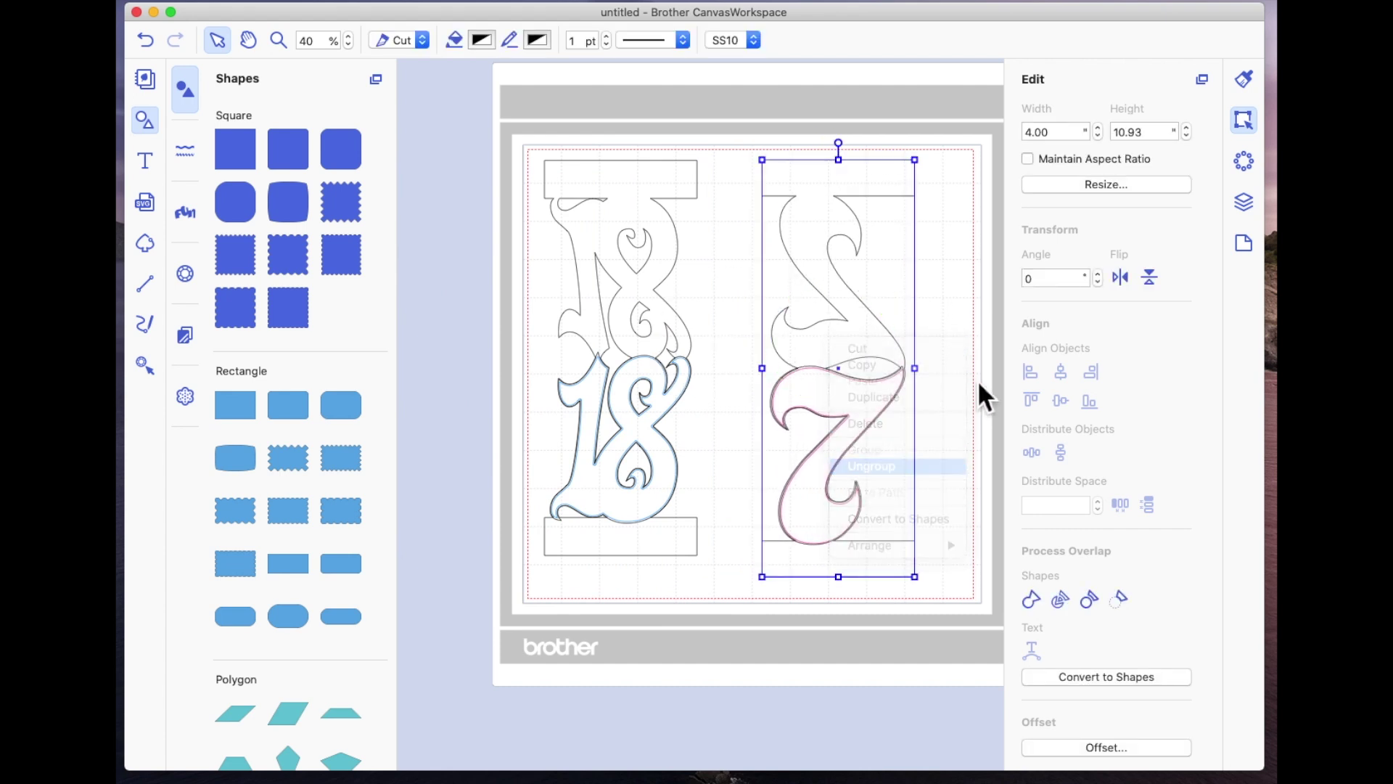
{"action": "left_click", "coordinate": [967, 335]}
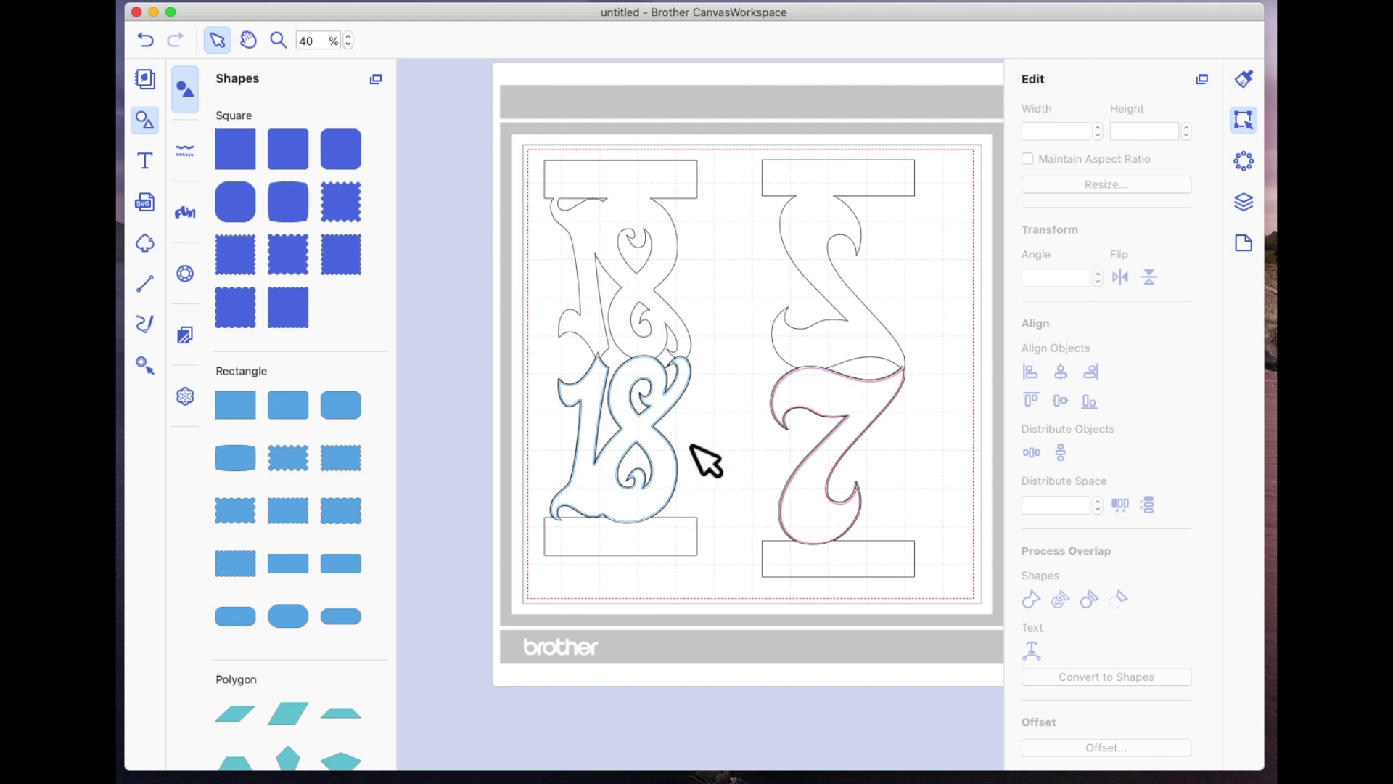